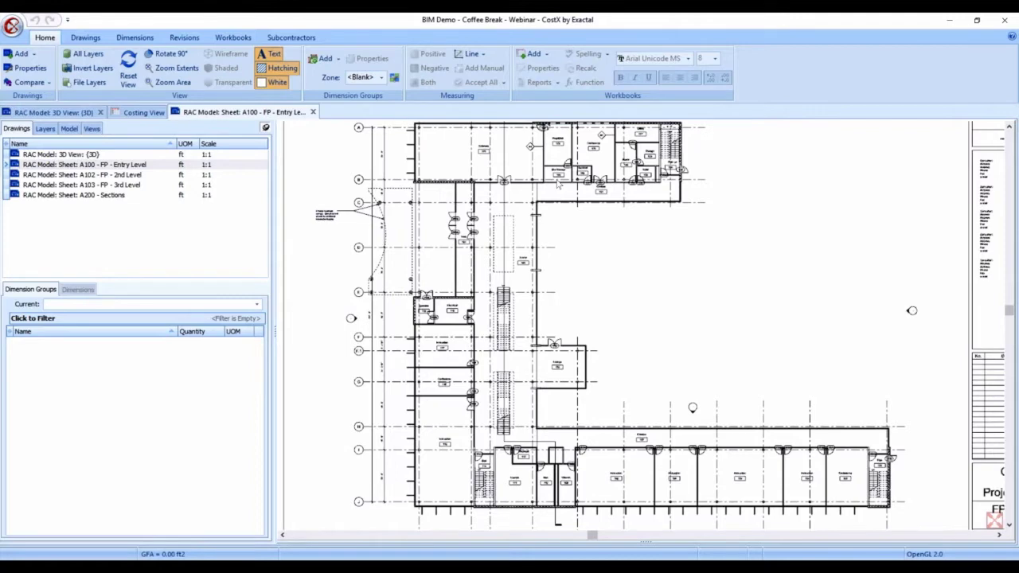
Step: Open the A102 – FP – 2nd Level sheet and pan across the upper wing rooms
{"action": "scroll", "coordinate": [557, 185], "scroll_direction": "up", "scroll_amount": 4}
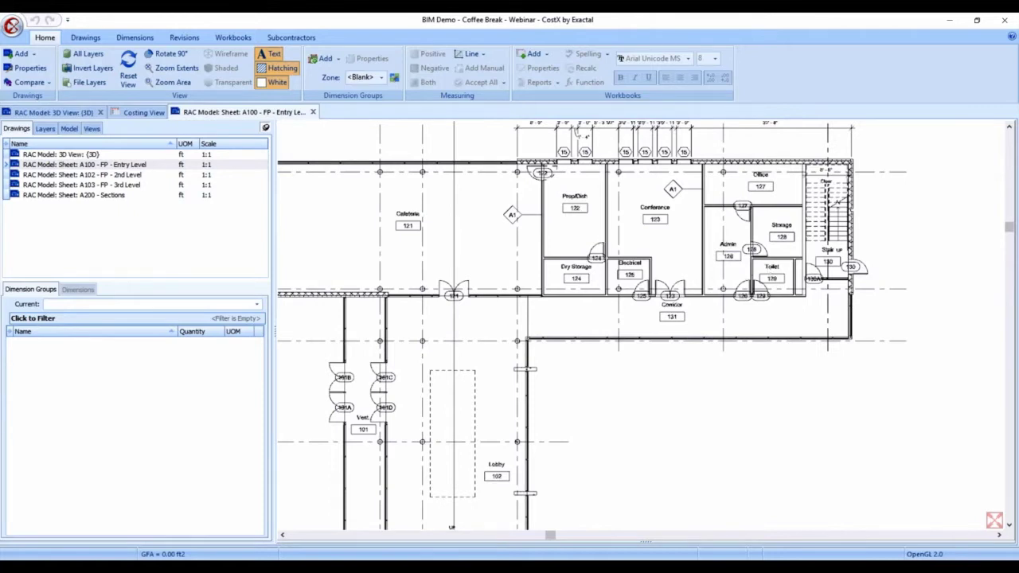
{"action": "double_click", "coordinate": [64, 174]}
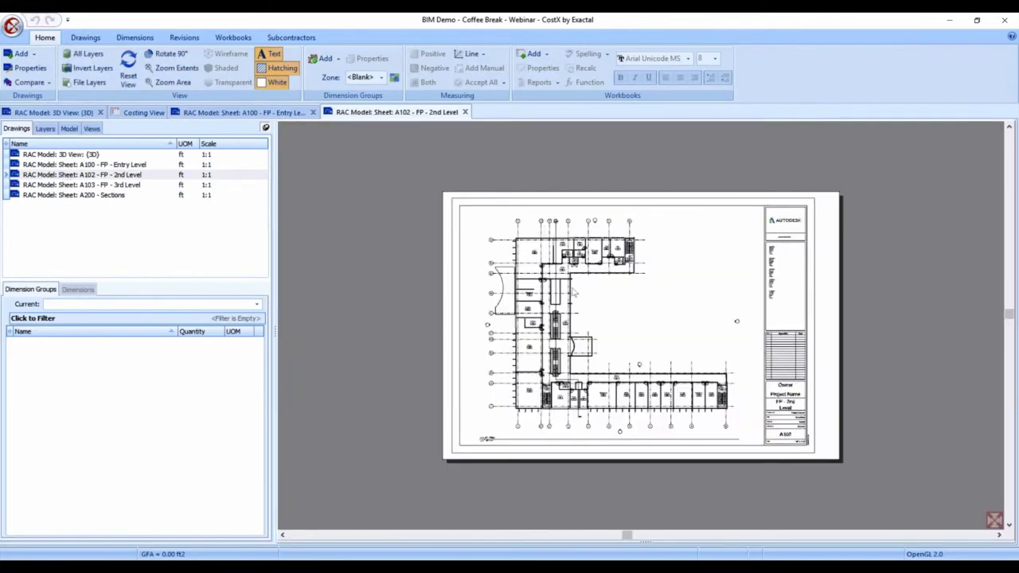
{"action": "scroll", "coordinate": [572, 291], "scroll_direction": "up", "scroll_amount": 3}
{"action": "scroll", "coordinate": [636, 210], "scroll_direction": "up", "scroll_amount": 1}
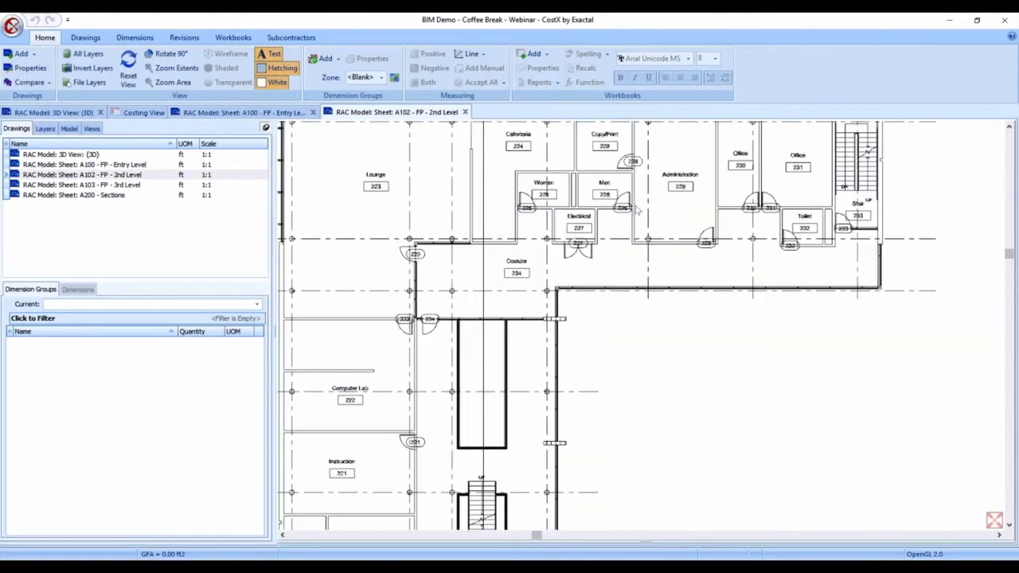
{"action": "left_click_drag", "start_coordinate": [676, 341], "coordinate": [695, 381]}
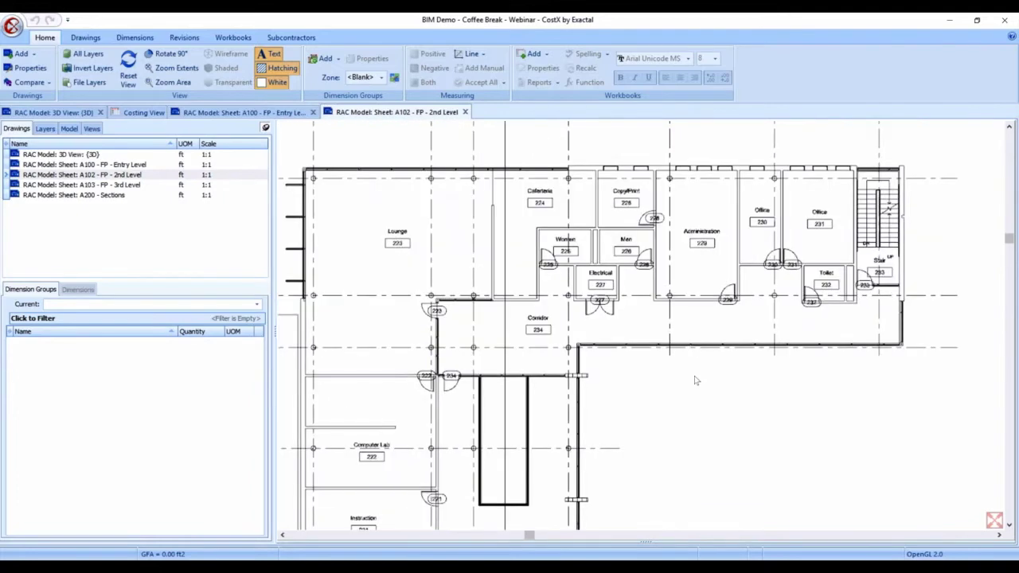
{"action": "left_click_drag", "start_coordinate": [389, 440], "coordinate": [464, 237]}
Step: Pan down past rows H and I to the lower wing's east end
{"action": "scroll", "coordinate": [420, 284], "scroll_direction": "down", "scroll_amount": 1}
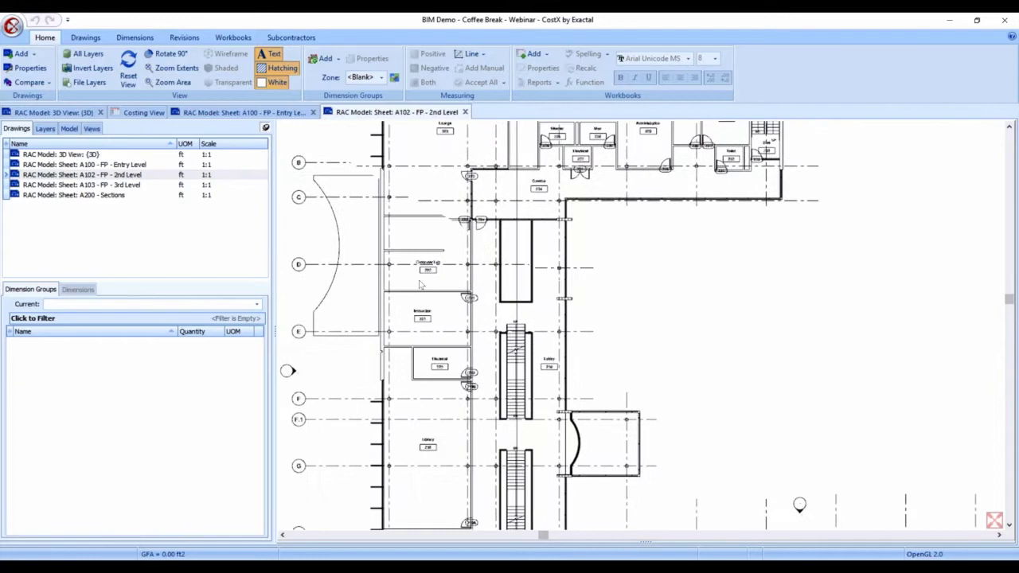
{"action": "left_click_drag", "start_coordinate": [420, 284], "coordinate": [418, 227]}
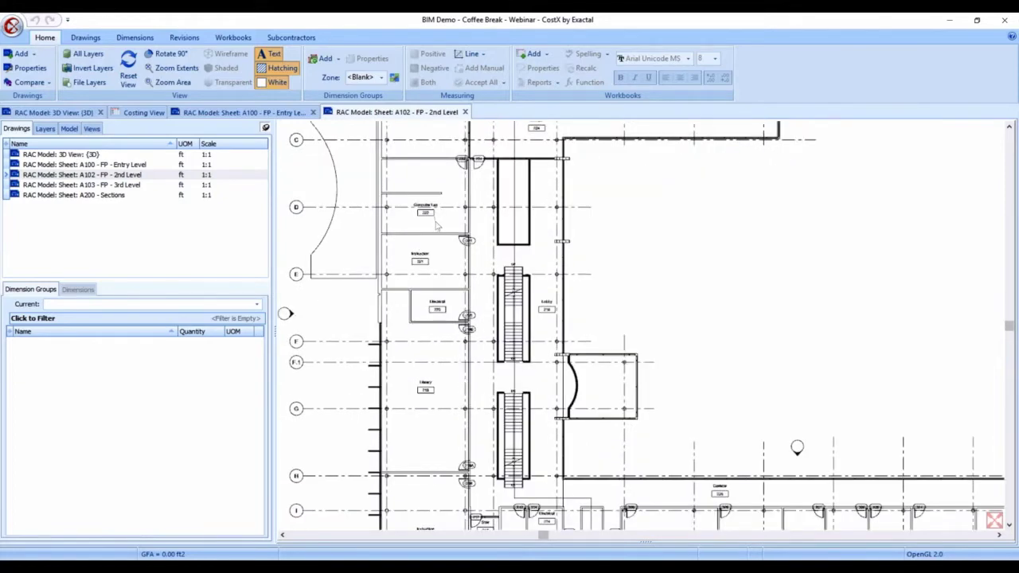
{"action": "left_click_drag", "start_coordinate": [426, 335], "coordinate": [413, 198]}
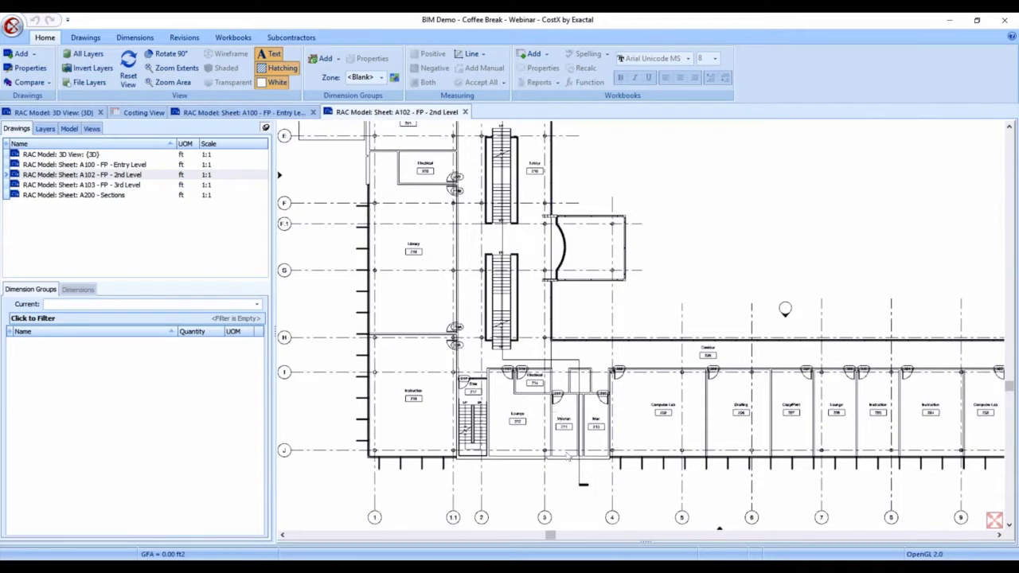
{"action": "left_click_drag", "start_coordinate": [598, 427], "coordinate": [496, 431]}
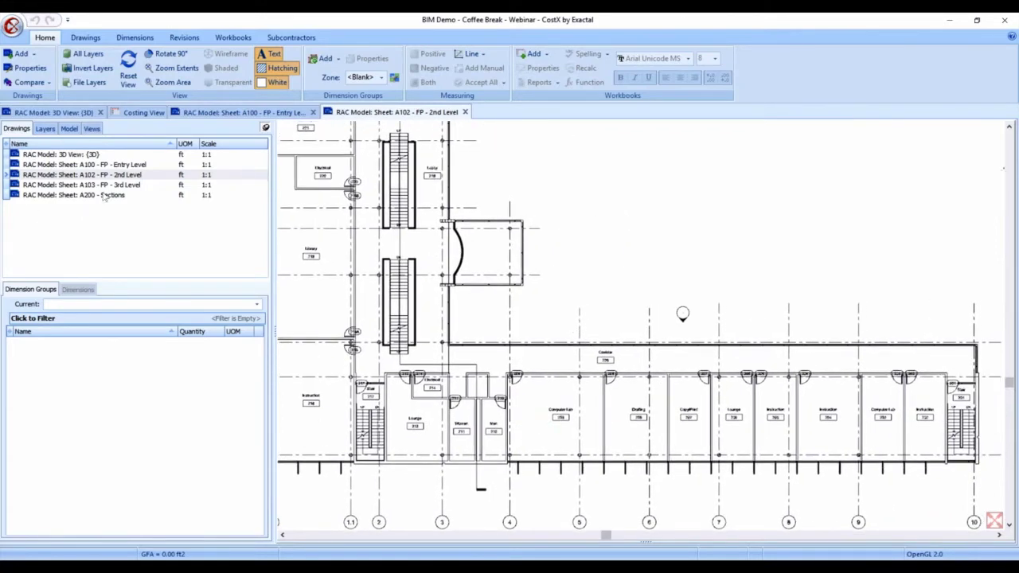
{"action": "mouse_move", "coordinate": [104, 198]}
Step: Switch to the 3D view and show the model's element category tree
{"action": "double_click", "coordinate": [60, 154]}
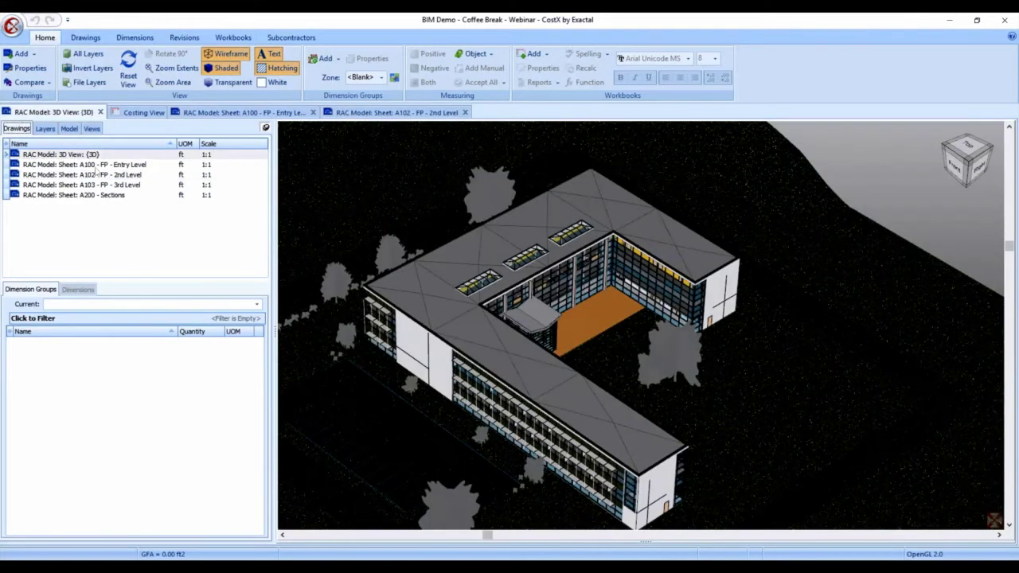
{"action": "left_click", "coordinate": [70, 130]}
{"action": "left_click_drag", "start_coordinate": [265, 238], "coordinate": [274, 284]}
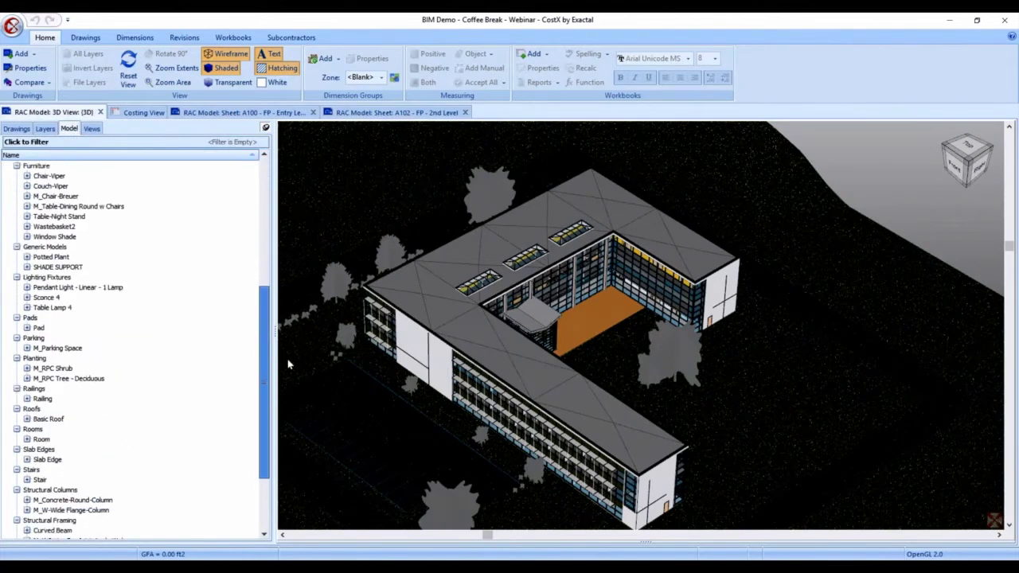
{"action": "scroll", "coordinate": [289, 390], "scroll_direction": "down", "scroll_amount": 3}
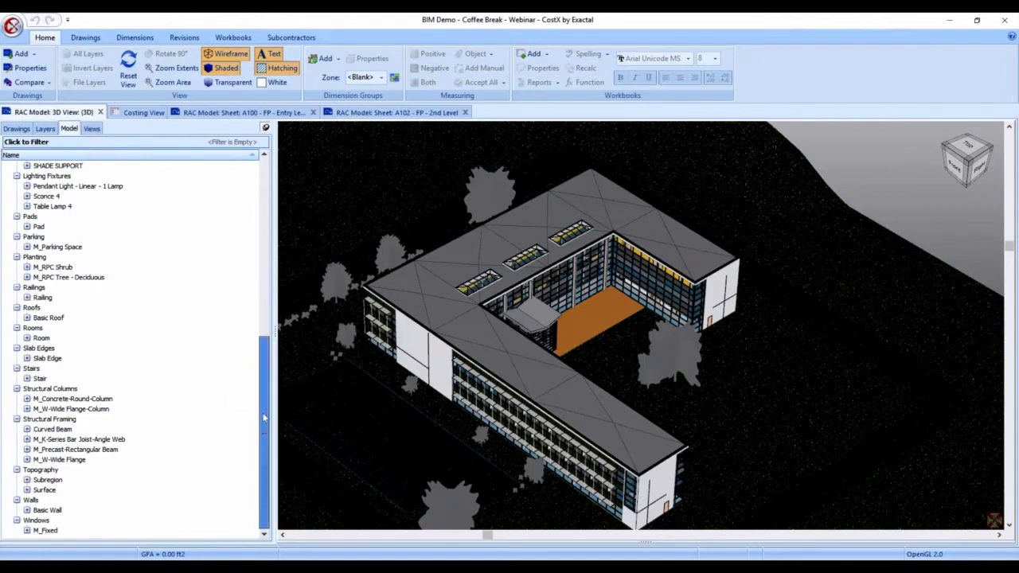
{"action": "left_click_drag", "start_coordinate": [263, 417], "coordinate": [262, 235]}
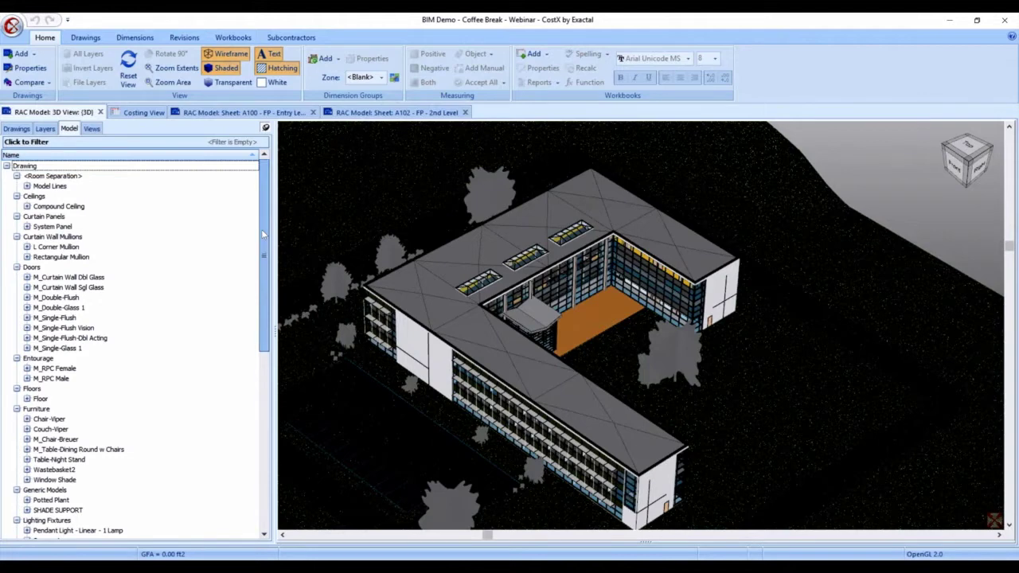
Step: Preview Concrete-100mm, Hollow Core Plank, Metal Sunscreen and Standard Timber-Wood Finish floors, then all floors
{"action": "left_click", "coordinate": [27, 398]}
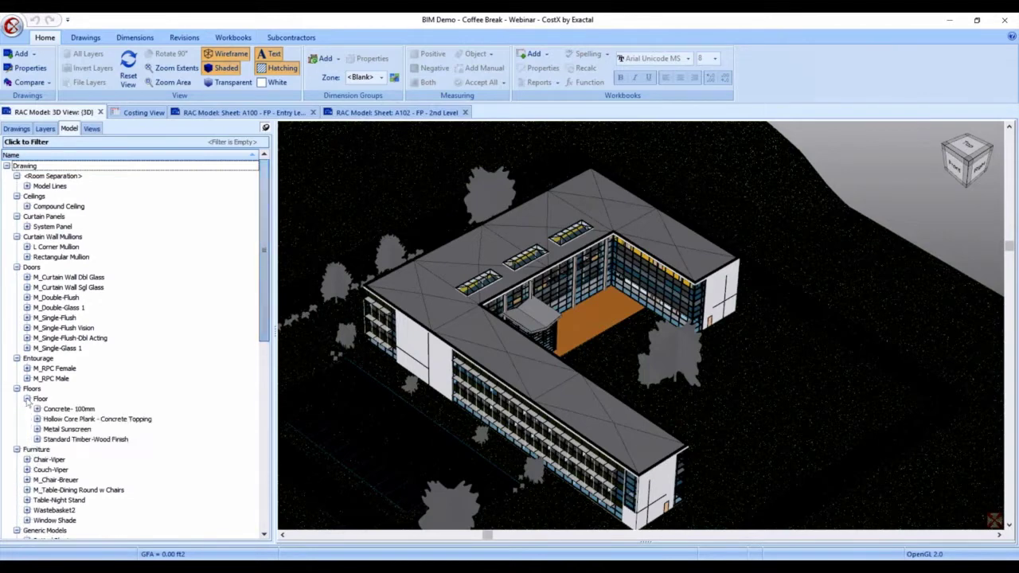
{"action": "left_click", "coordinate": [56, 409]}
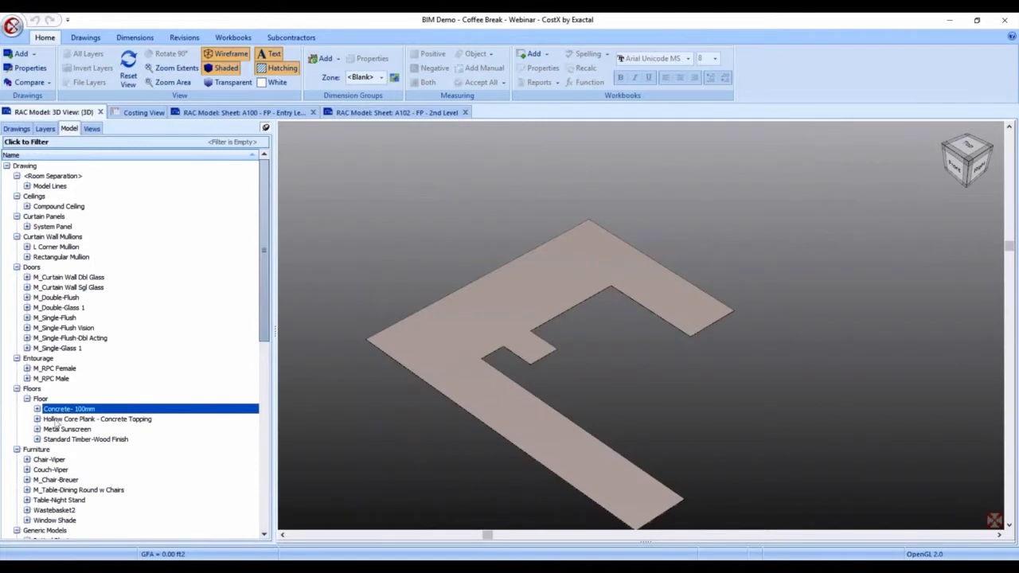
{"action": "left_click", "coordinate": [56, 420]}
{"action": "left_click", "coordinate": [58, 431]}
{"action": "left_click", "coordinate": [57, 442]}
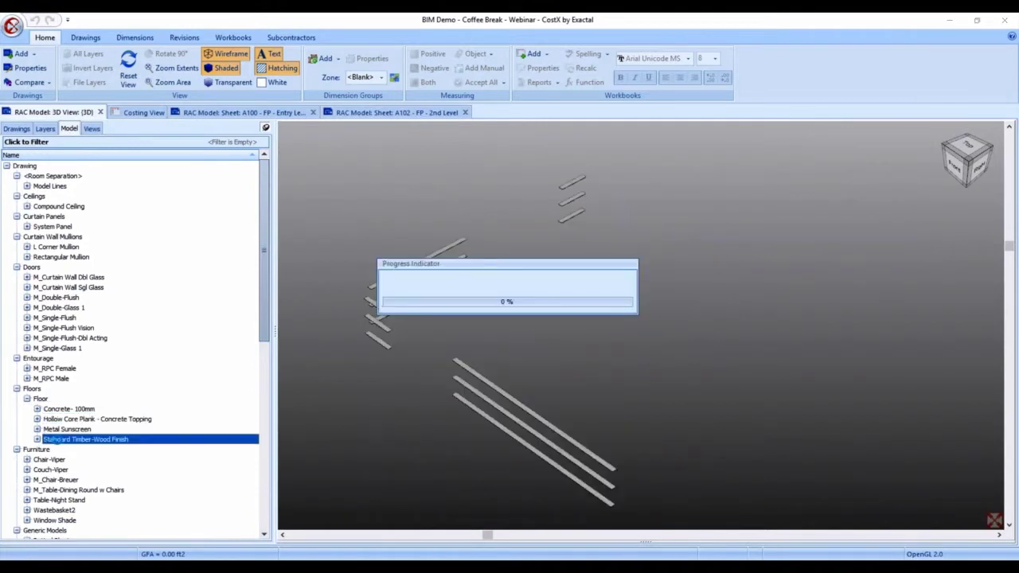
{"action": "left_click", "coordinate": [31, 389]}
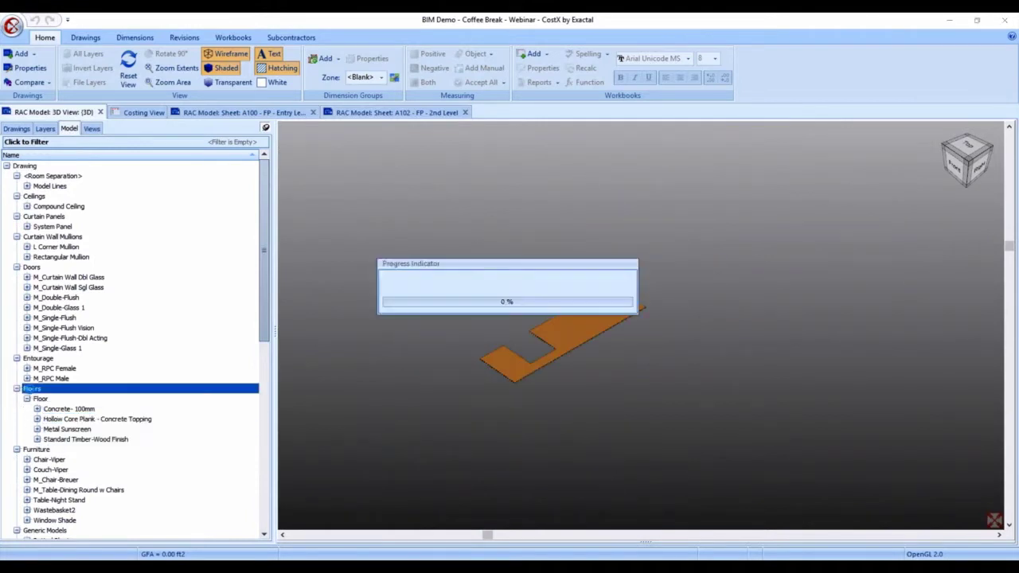
Step: Isolate the Rooms > Room volumes and expand the list of individual rooms
{"action": "scroll", "coordinate": [31, 392], "scroll_direction": "down", "scroll_amount": 12}
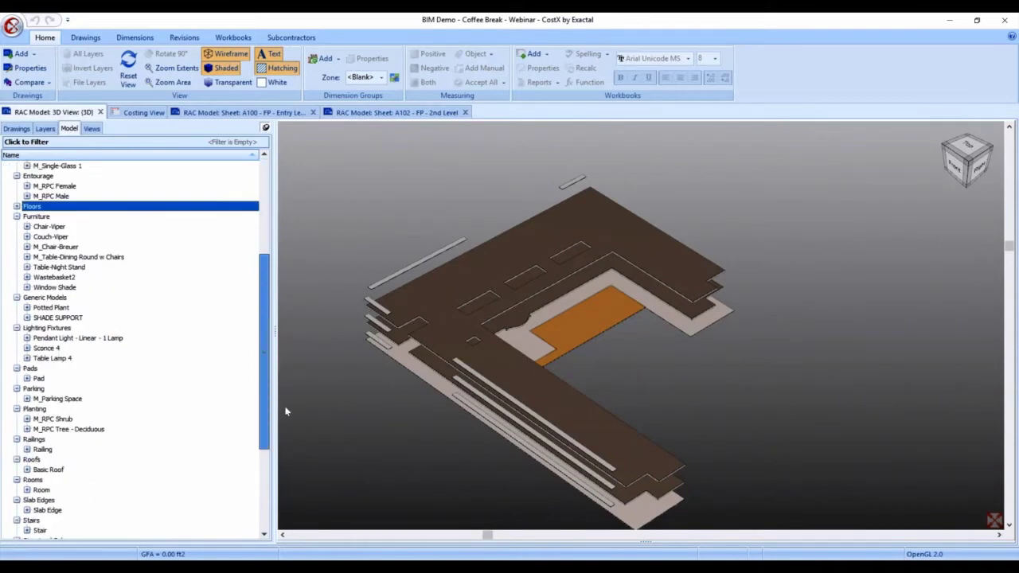
{"action": "left_click", "coordinate": [34, 358]}
{"action": "left_click", "coordinate": [40, 369]}
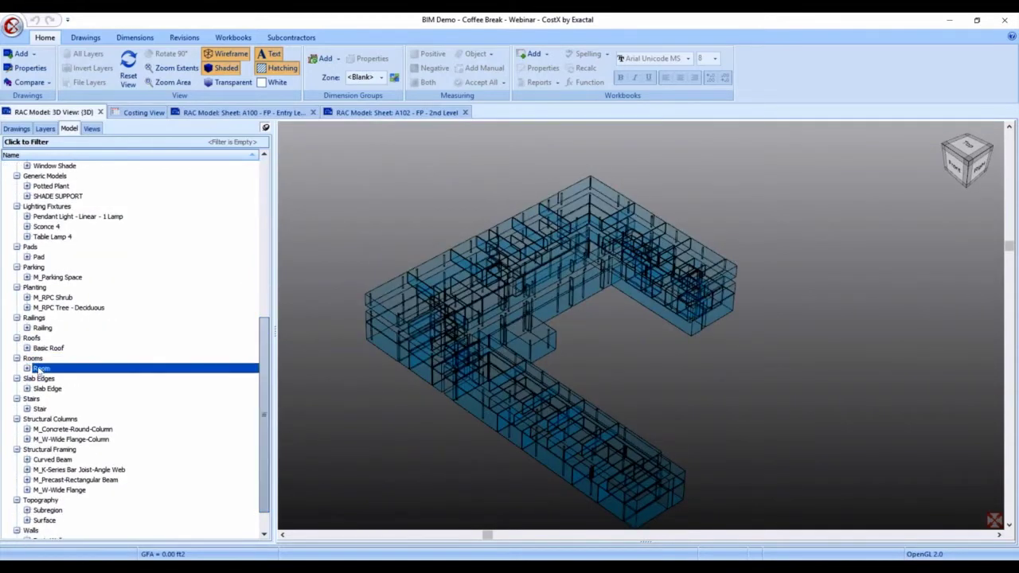
{"action": "left_click", "coordinate": [27, 368]}
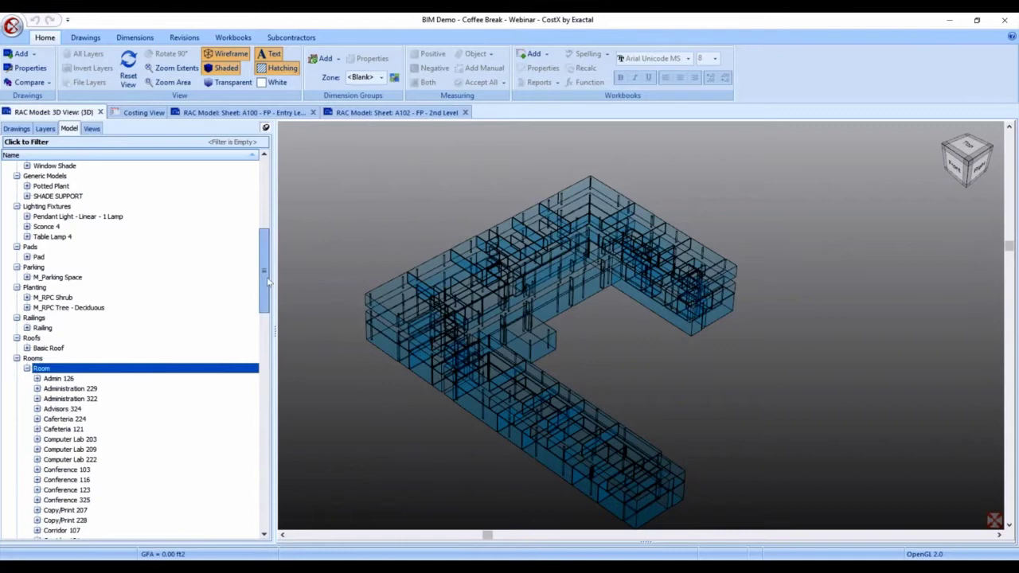
{"action": "left_click_drag", "start_coordinate": [268, 279], "coordinate": [269, 322]}
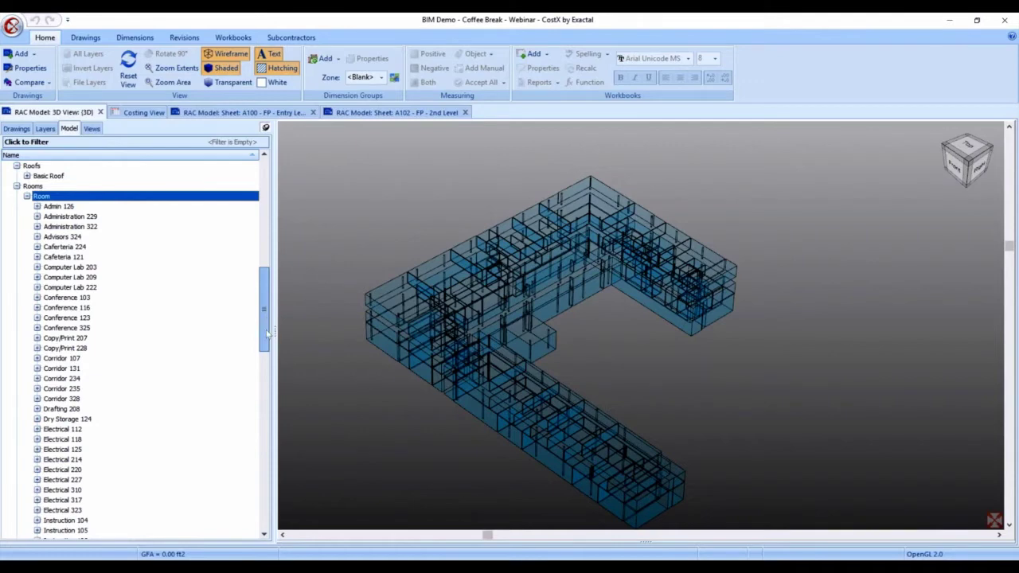
Step: Open an enlarged room schedule and review Admin 126's level, name, number and perimeter columns
{"action": "left_click", "coordinate": [135, 37]}
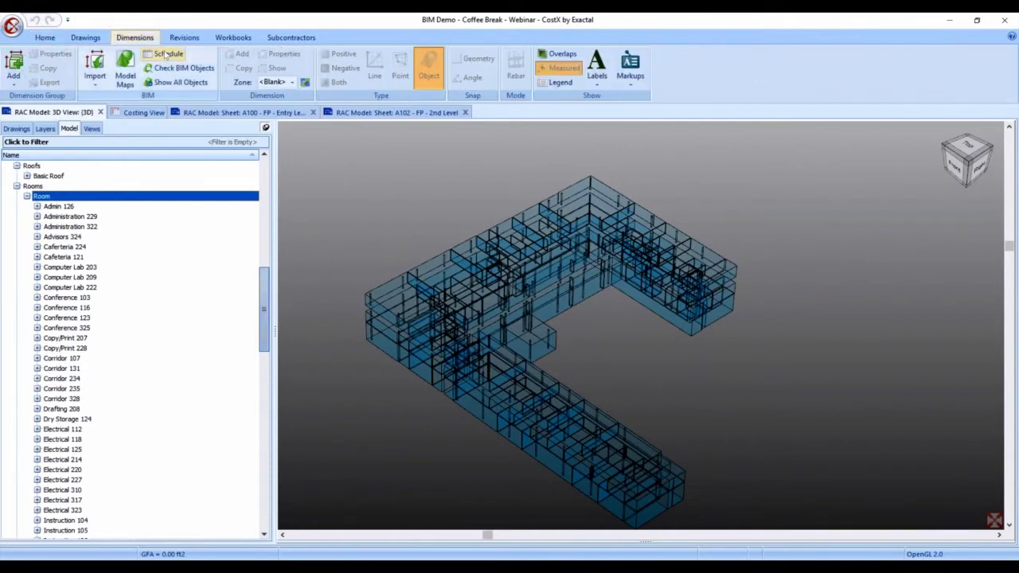
{"action": "left_click", "coordinate": [165, 58]}
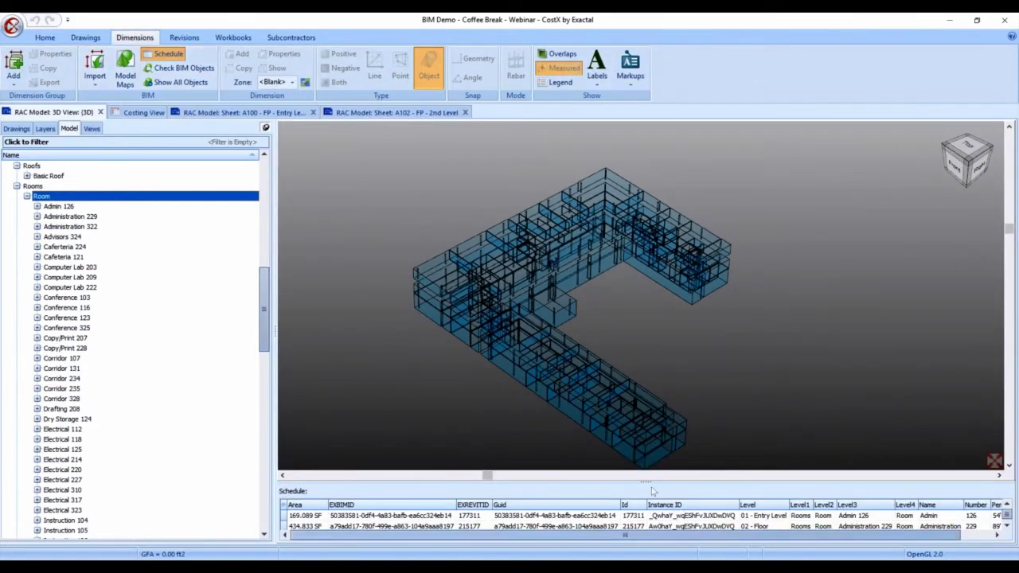
{"action": "left_click_drag", "start_coordinate": [647, 482], "coordinate": [644, 364]}
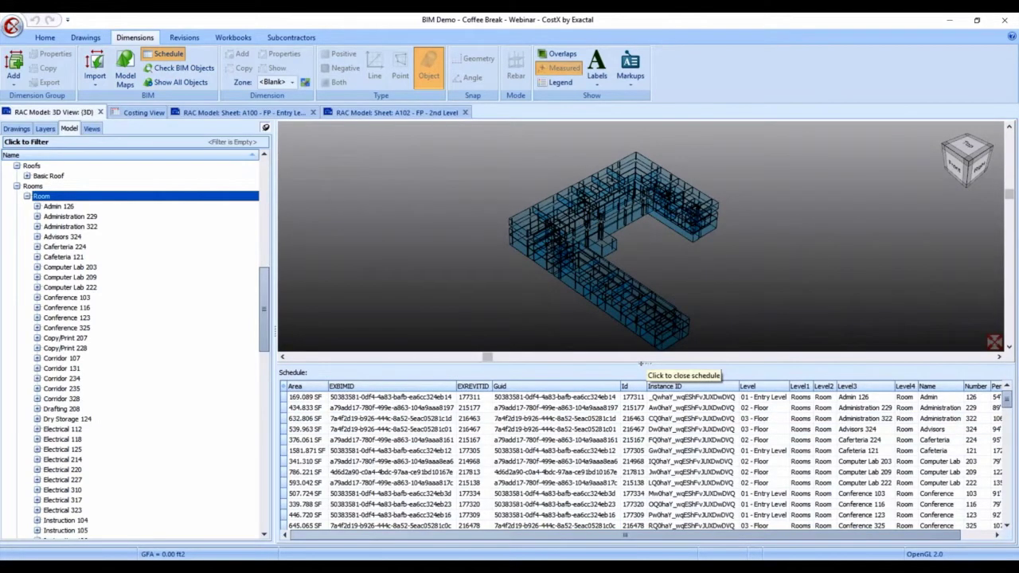
{"action": "left_click", "coordinate": [320, 397]}
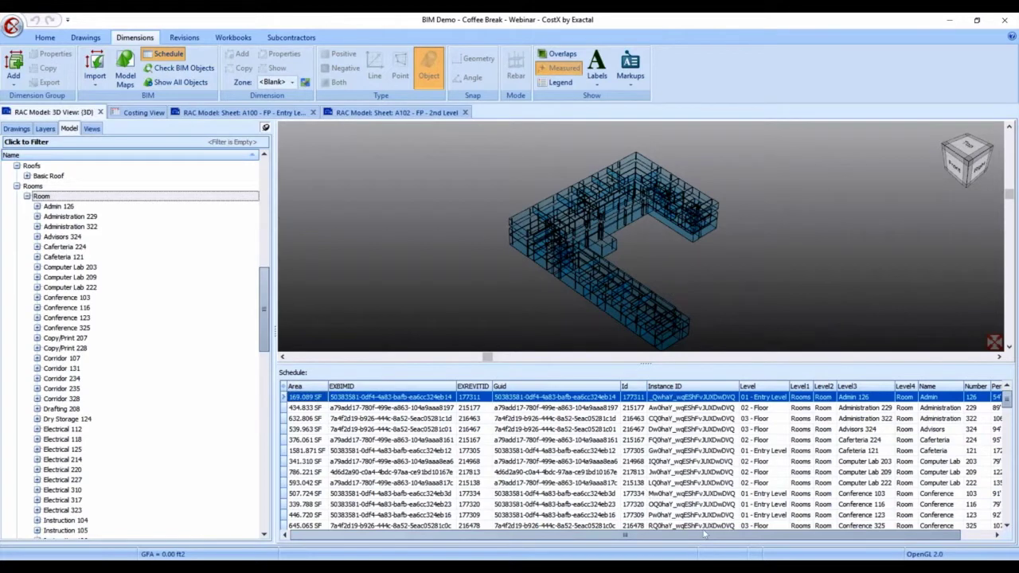
{"action": "scroll", "coordinate": [704, 536], "scroll_direction": "right", "scroll_amount": 3}
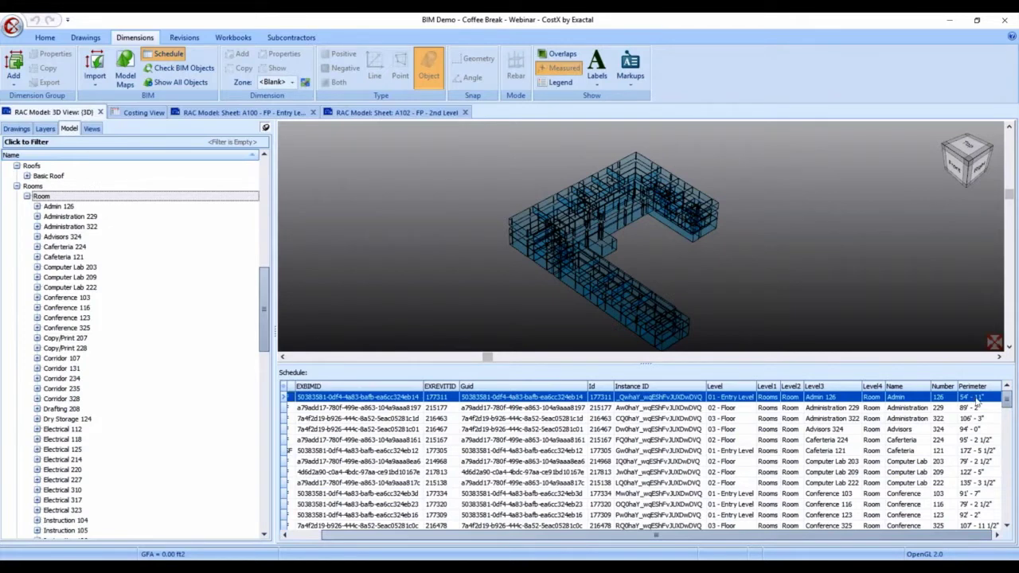
{"action": "scroll", "coordinate": [453, 539], "scroll_direction": "left", "scroll_amount": 3}
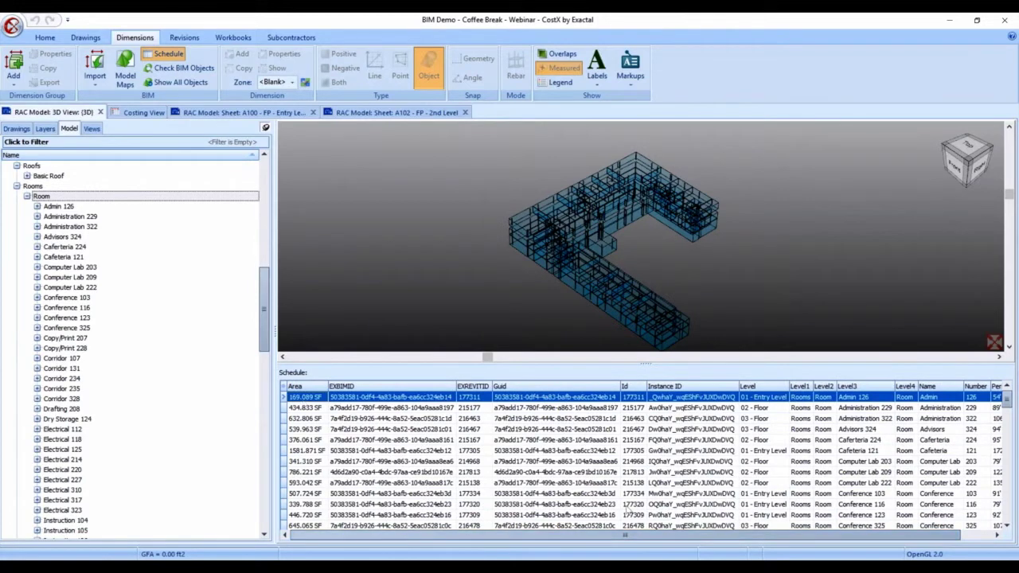
{"action": "scroll", "coordinate": [679, 541], "scroll_direction": "right", "scroll_amount": 3}
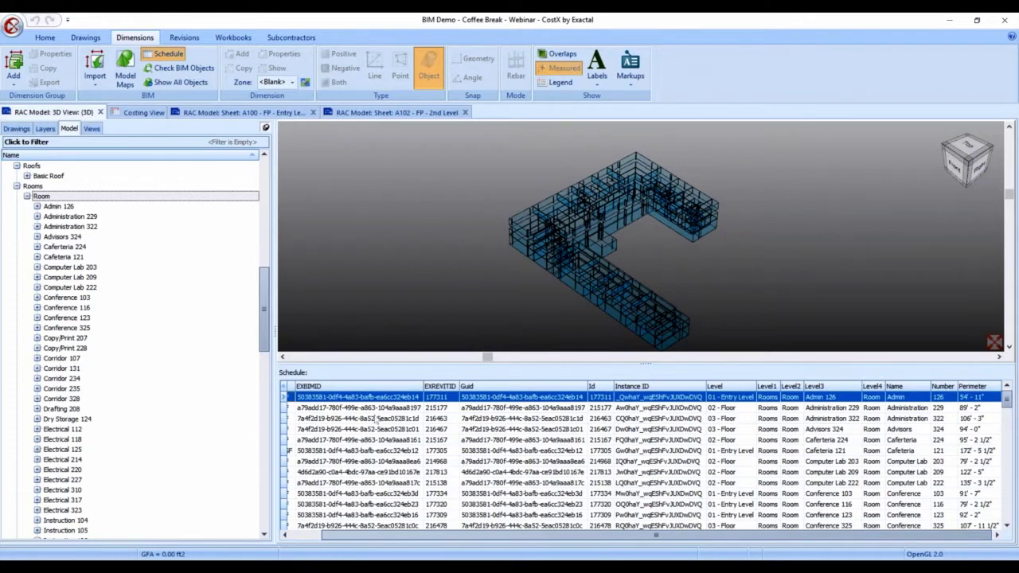
Step: Save the whole schedule to Excel as RAC Model1.xlsx in Desktop\Coffee Break Webinar
{"action": "right_click", "coordinate": [402, 463]}
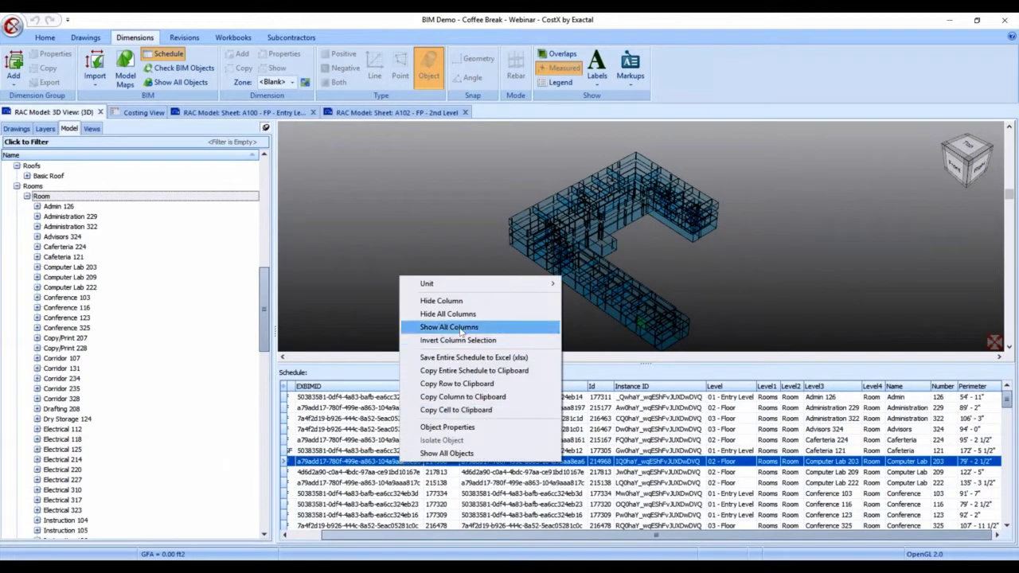
{"action": "left_click", "coordinate": [459, 357]}
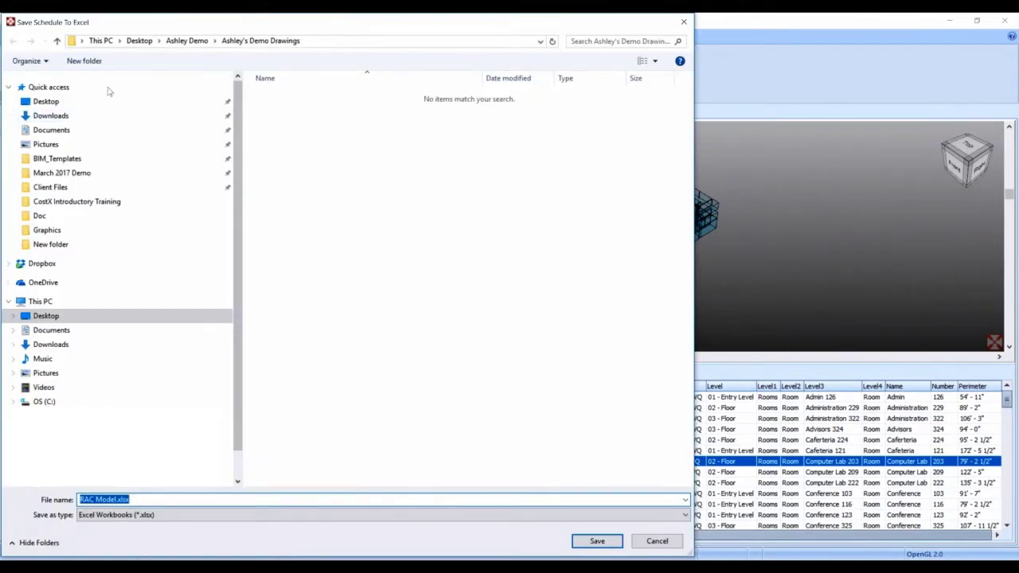
{"action": "left_click", "coordinate": [46, 101]}
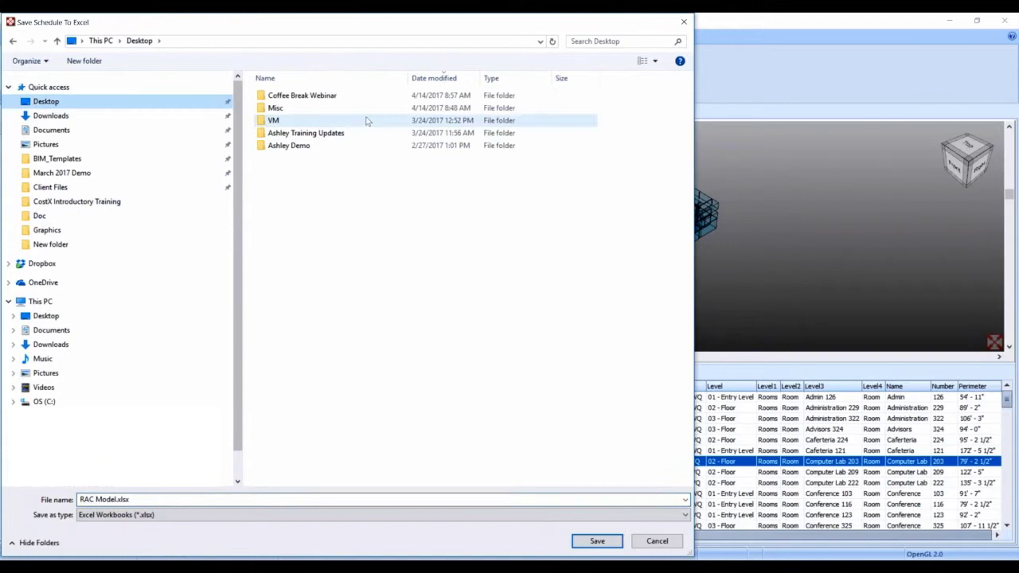
{"action": "double_click", "coordinate": [324, 97]}
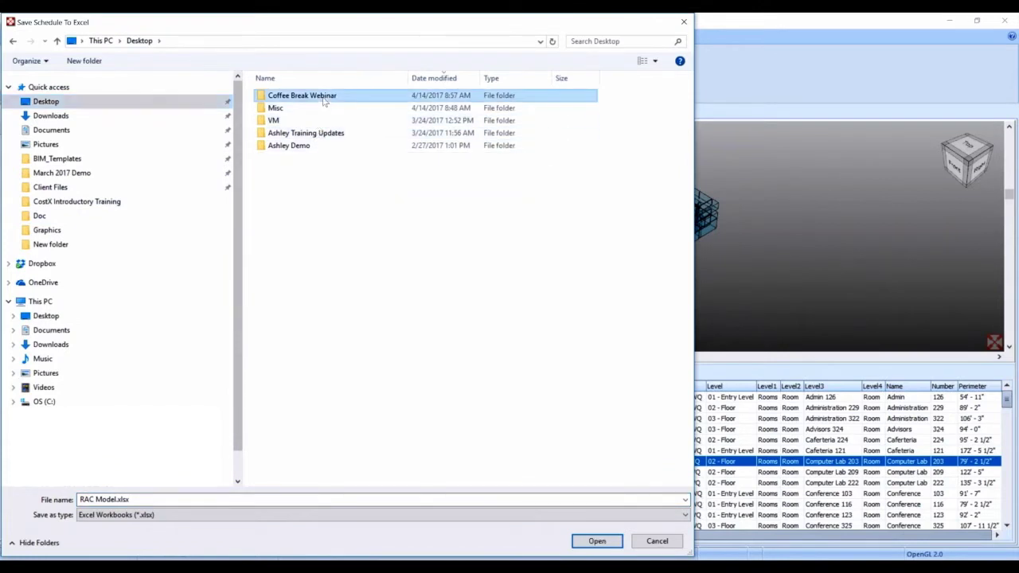
{"action": "triple_click", "coordinate": [123, 499]}
{"action": "left_click", "coordinate": [120, 499]}
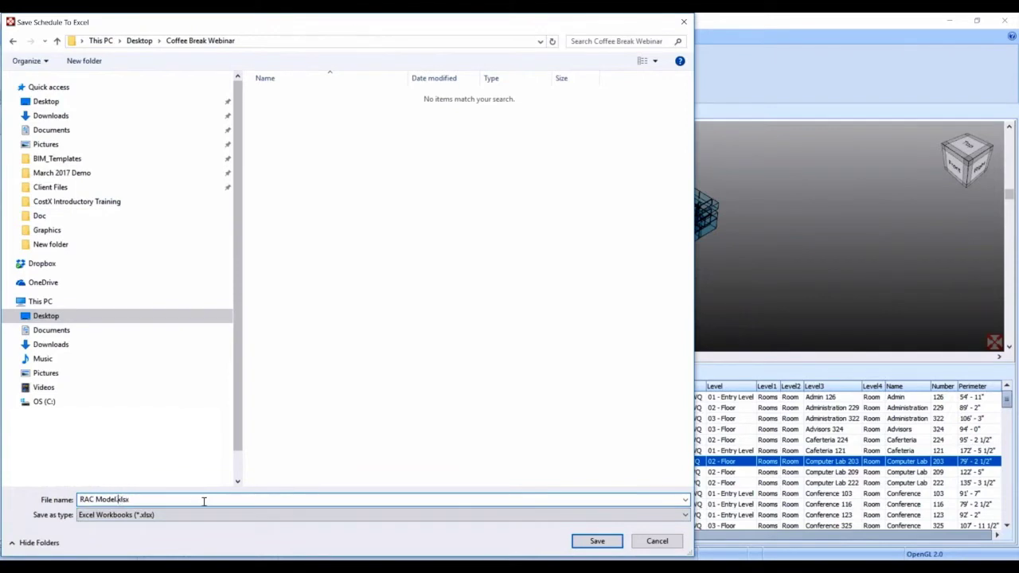
{"action": "key", "text": "Return"}
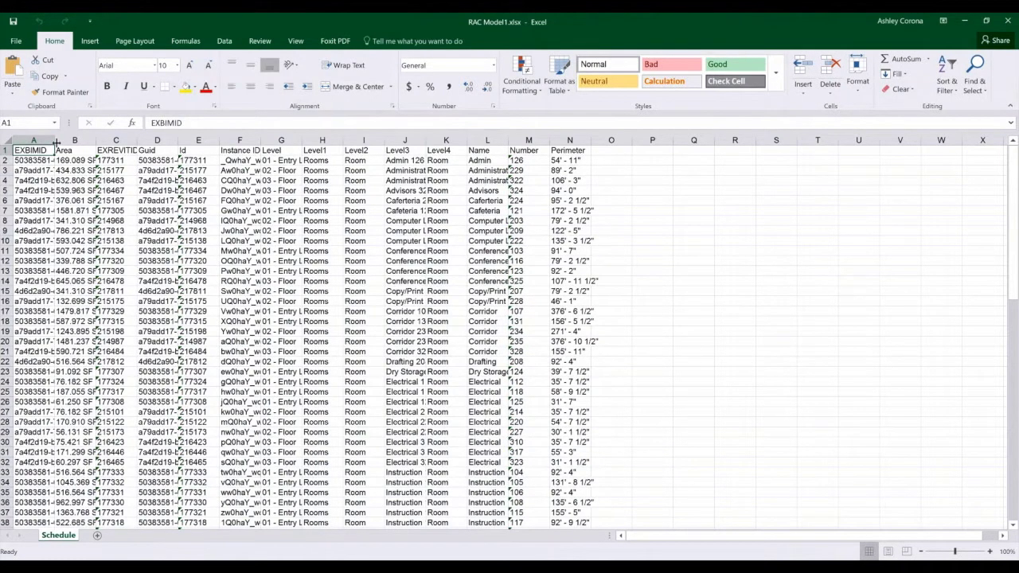
Step: Widen the Area, Guid, Level3 and Name columns to fit their contents
{"action": "left_click_drag", "start_coordinate": [96, 141], "coordinate": [188, 139]}
{"action": "left_click", "coordinate": [123, 160]}
{"action": "double_click", "coordinate": [228, 139]}
{"action": "left_click_drag", "start_coordinate": [285, 140], "coordinate": [392, 139]}
{"action": "double_click", "coordinate": [722, 139]}
{"action": "double_click", "coordinate": [639, 139]}
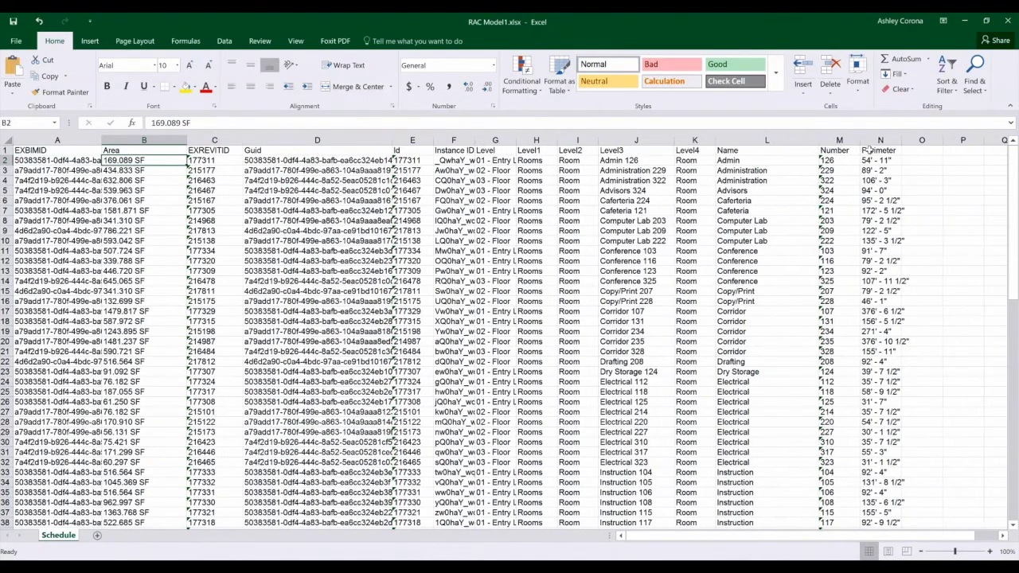
Step: Add headings Flooring, Flooring MF Codes, Skirting and Skirting MF Codes in O1:R1
{"action": "left_click", "coordinate": [868, 150]}
{"action": "type", "text": "Flooring"}
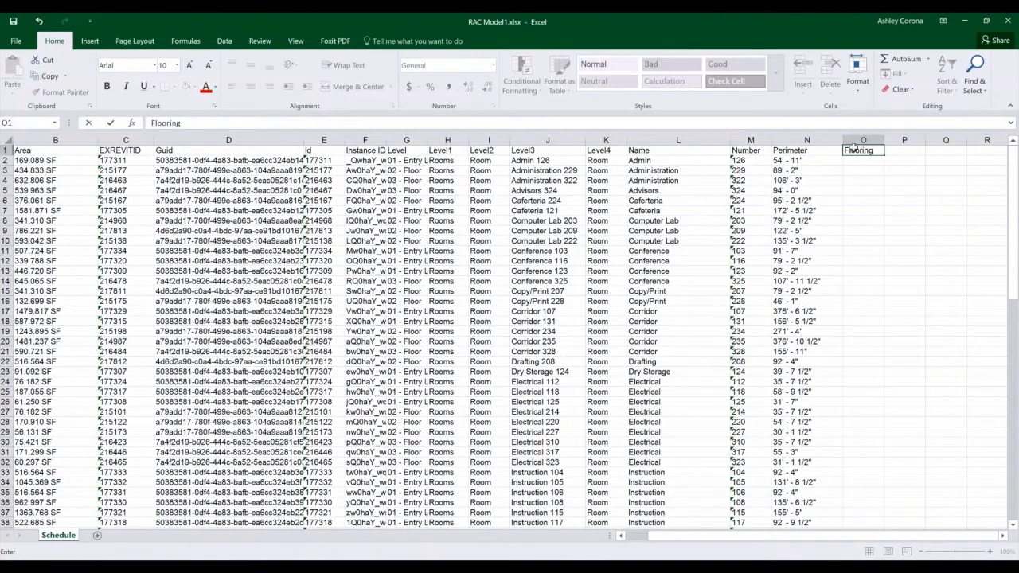
{"action": "key", "text": "Tab"}
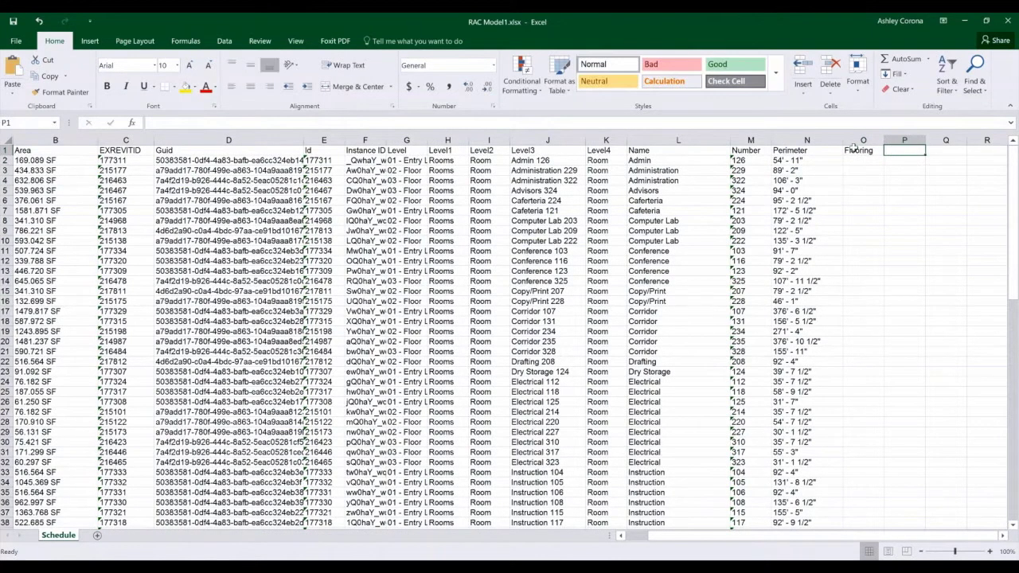
{"action": "type", "text": "Flooring"}
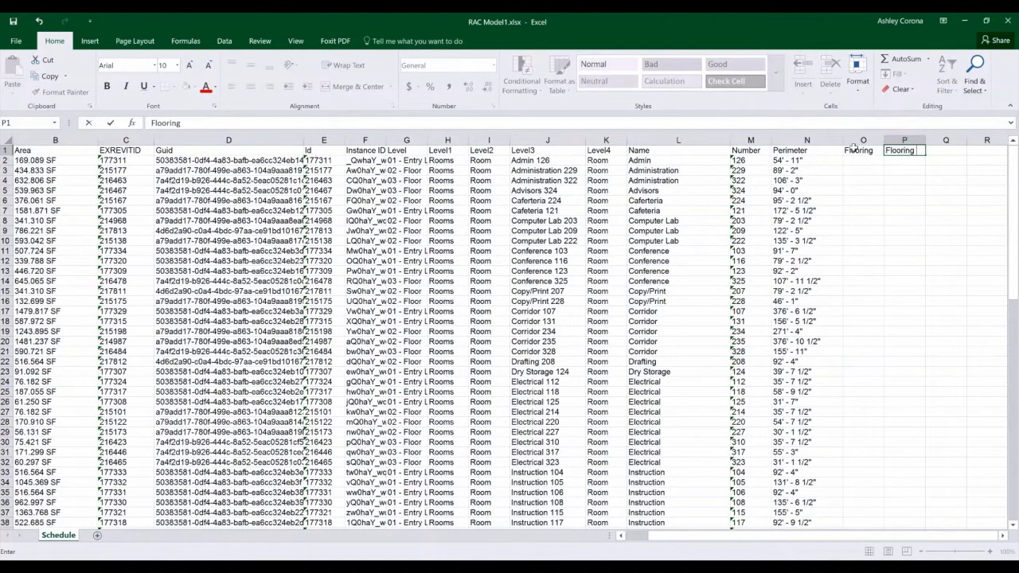
{"action": "type", "text": " MF Codes"}
{"action": "key", "text": "Tab"}
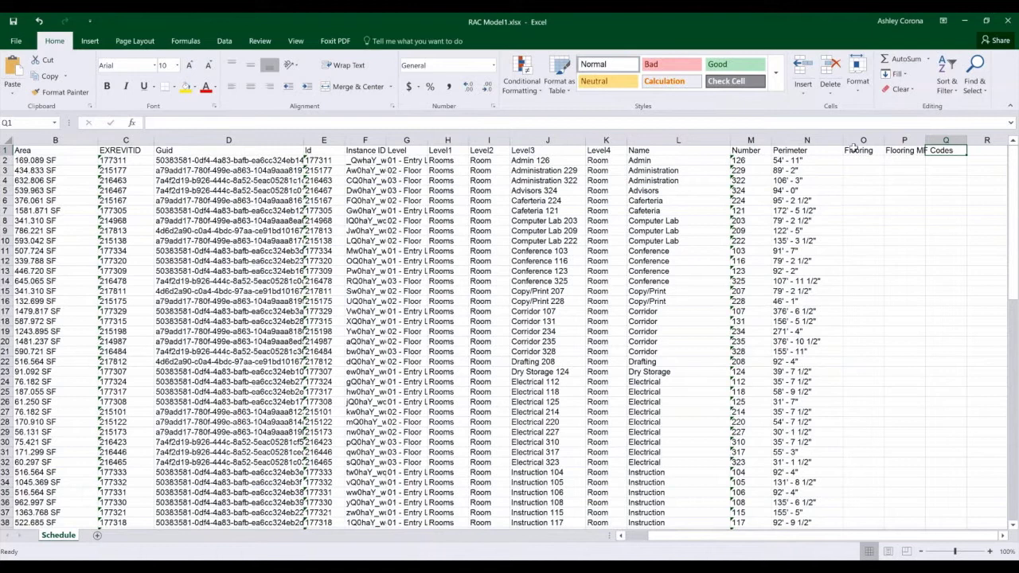
{"action": "left_click_drag", "start_coordinate": [926, 141], "coordinate": [970, 143]}
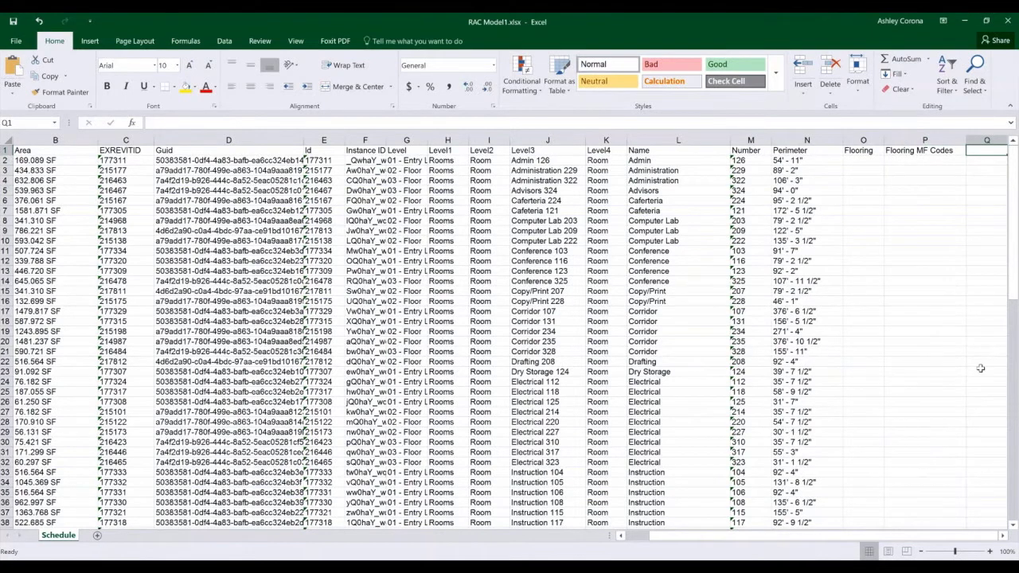
{"action": "type", "text": "Skirting"}
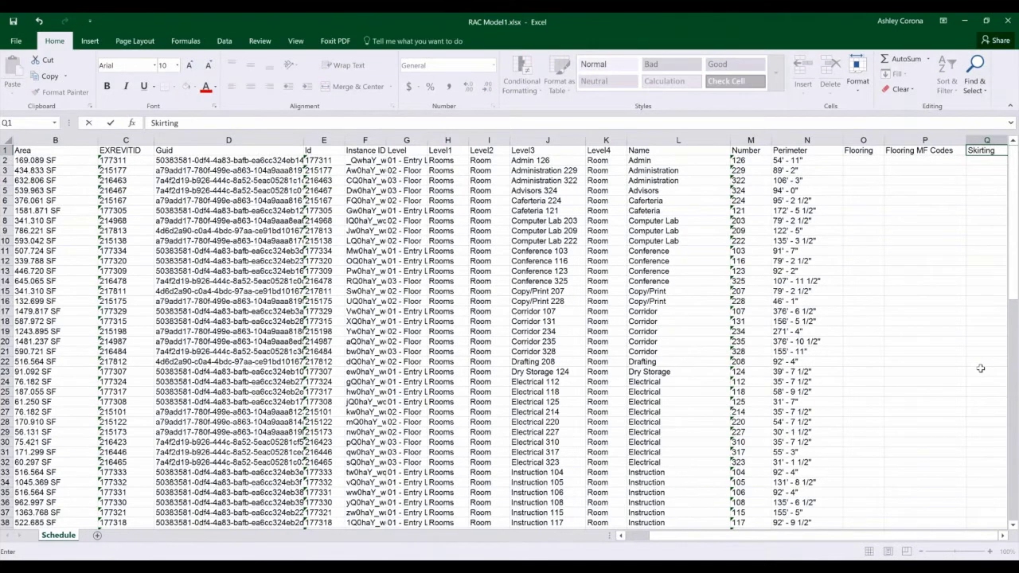
{"action": "key", "text": "Tab"}
{"action": "type", "text": "Skirting MF Codes"}
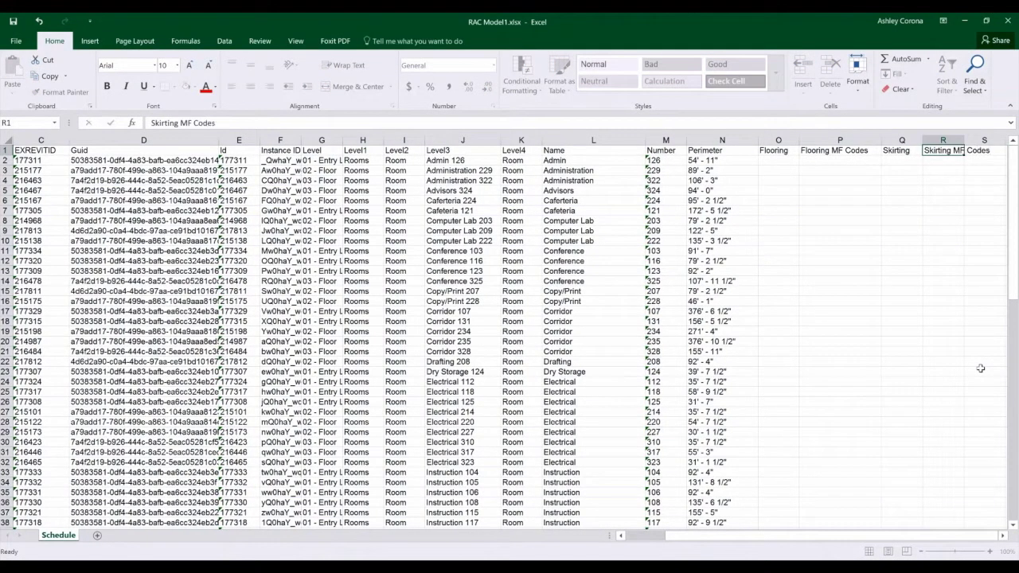
{"action": "key", "text": "Return"}
{"action": "left_click_drag", "start_coordinate": [964, 141], "coordinate": [992, 141]}
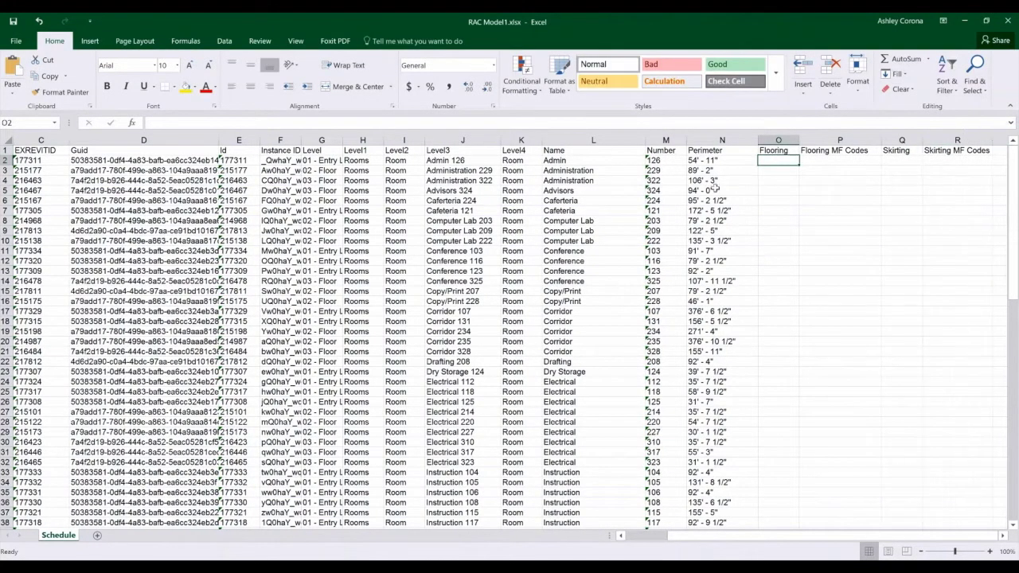
{"action": "left_click_drag", "start_coordinate": [454, 160], "coordinate": [460, 450]}
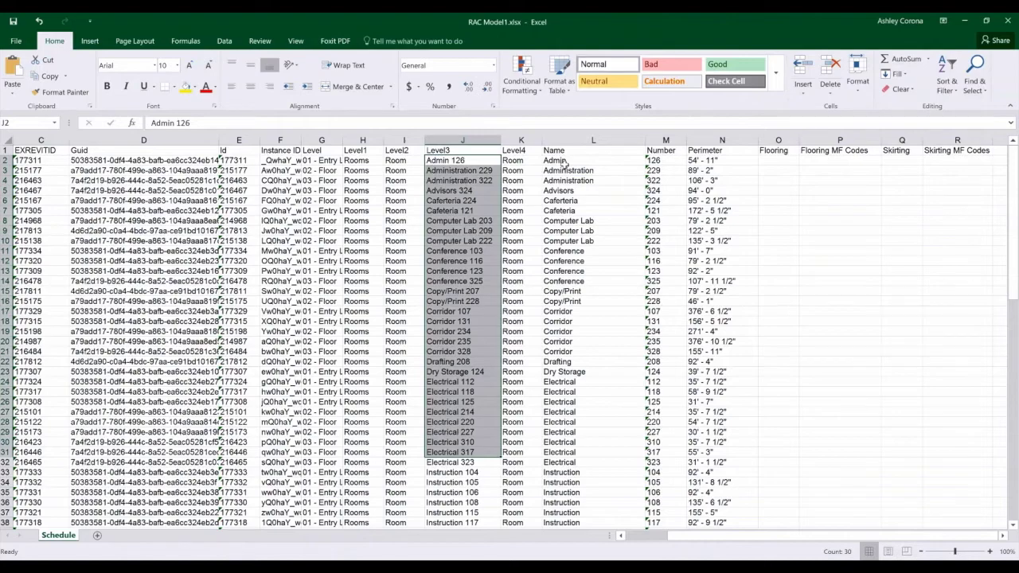
Step: Copy the room names from L2:L92 into Flooring column O starting at O2
{"action": "left_click_drag", "start_coordinate": [565, 161], "coordinate": [646, 526]}
{"action": "key", "text": "ctrl+c"}
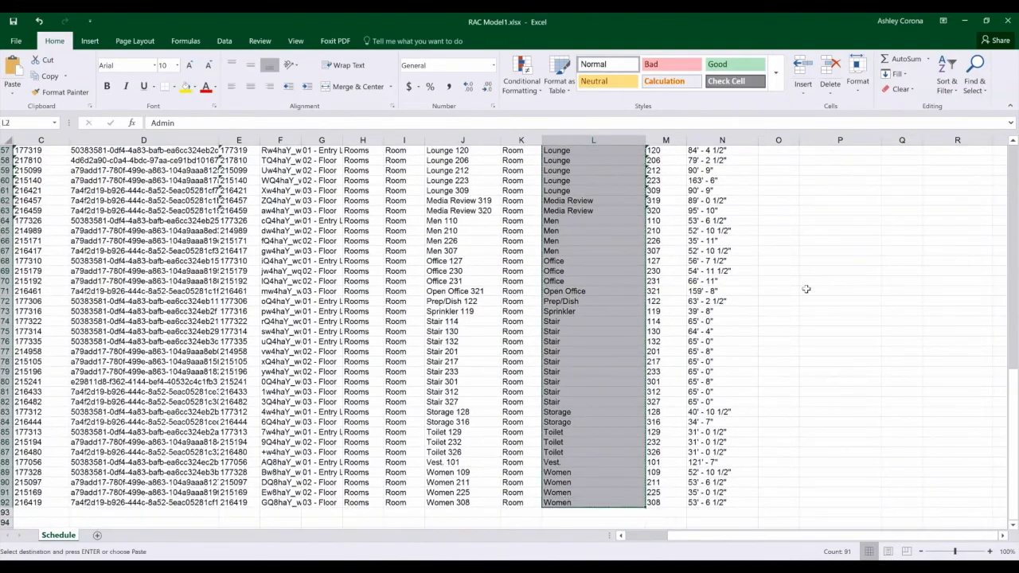
{"action": "scroll", "coordinate": [807, 263], "scroll_direction": "up", "scroll_amount": 10}
{"action": "scroll", "coordinate": [807, 241], "scroll_direction": "up", "scroll_amount": 9}
{"action": "left_click", "coordinate": [787, 161]}
{"action": "key", "text": "ctrl+v"}
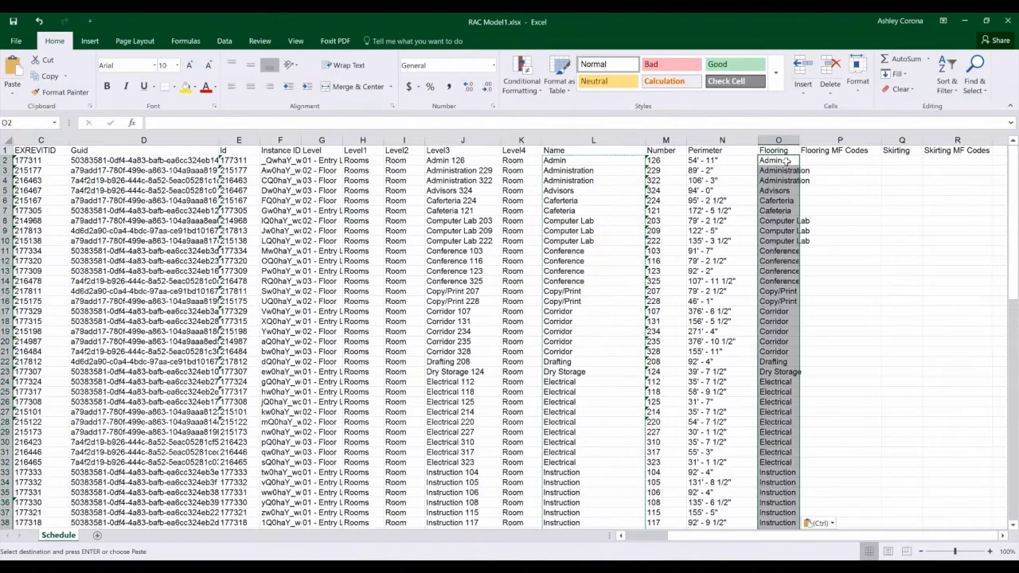
{"action": "left_click_drag", "start_coordinate": [798, 140], "coordinate": [817, 140]}
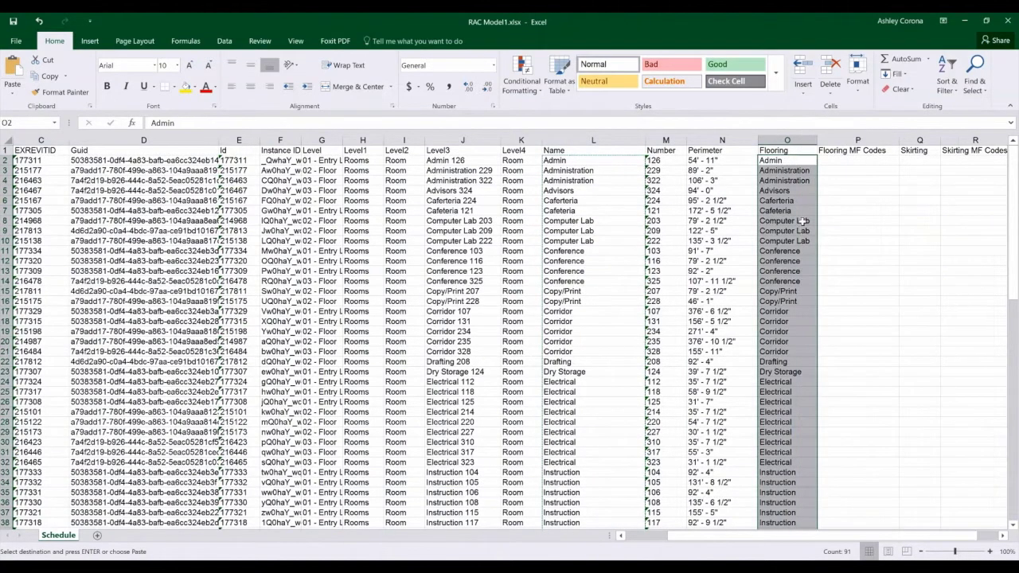
{"action": "scroll", "coordinate": [803, 265], "scroll_direction": "down", "scroll_amount": 20}
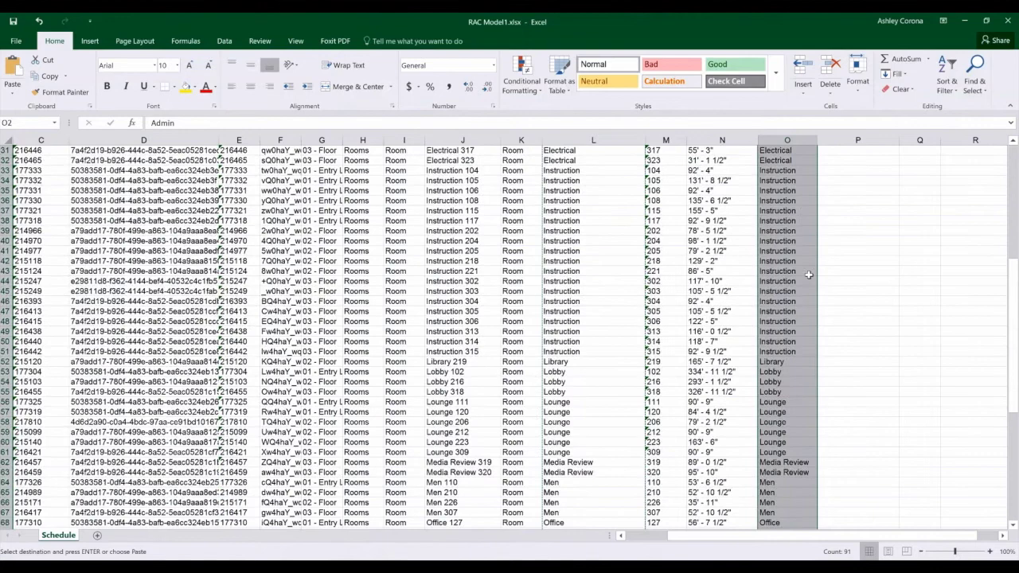
{"action": "left_click", "coordinate": [784, 430]}
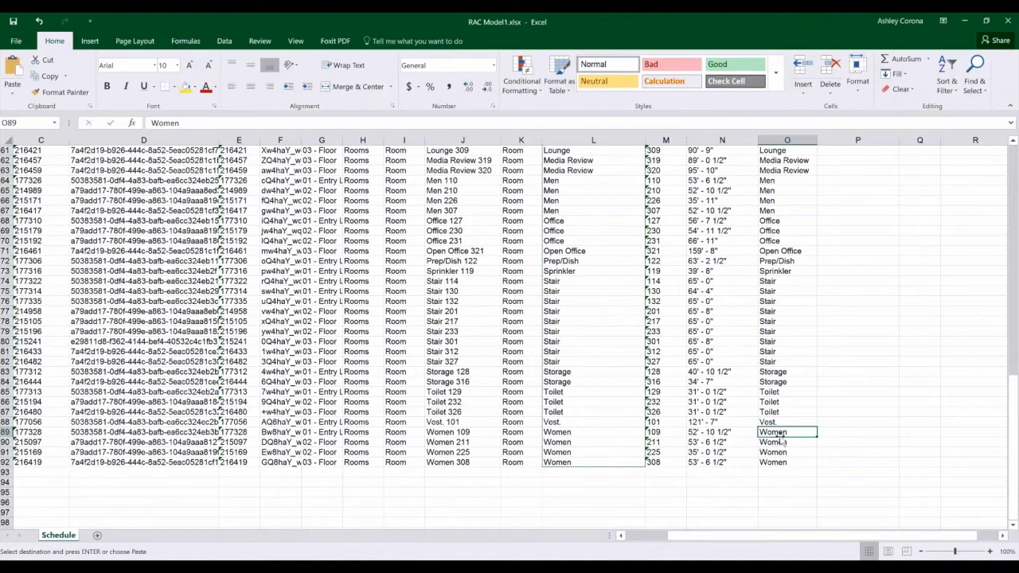
{"action": "left_click", "coordinate": [803, 461]}
{"action": "scroll", "coordinate": [800, 418], "scroll_direction": "up", "scroll_amount": 20}
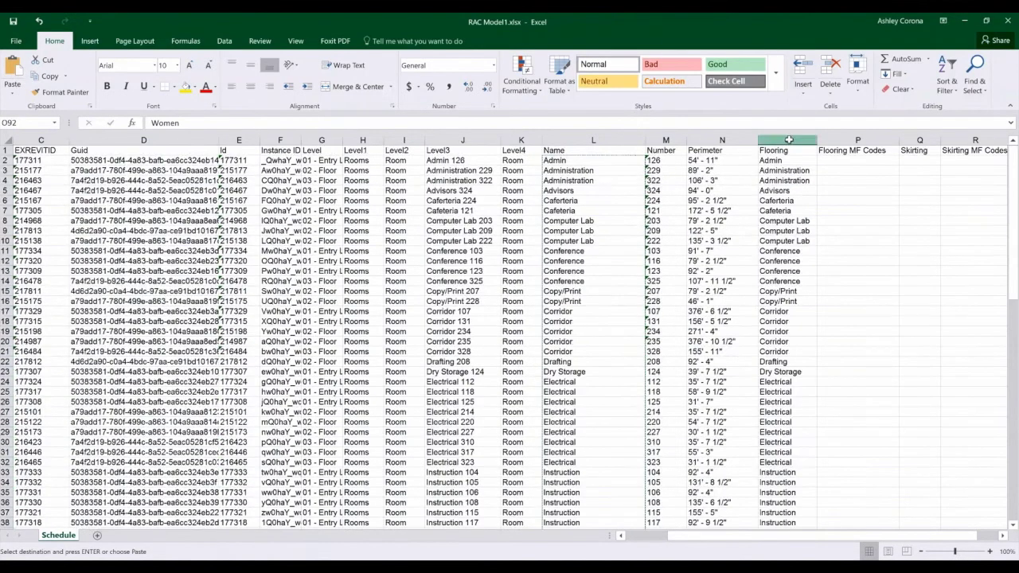
Step: Turn on filtering and limit column O to Men, Toilet, Vest. and Women rooms
{"action": "left_click", "coordinate": [788, 140]}
{"action": "left_click", "coordinate": [946, 80]}
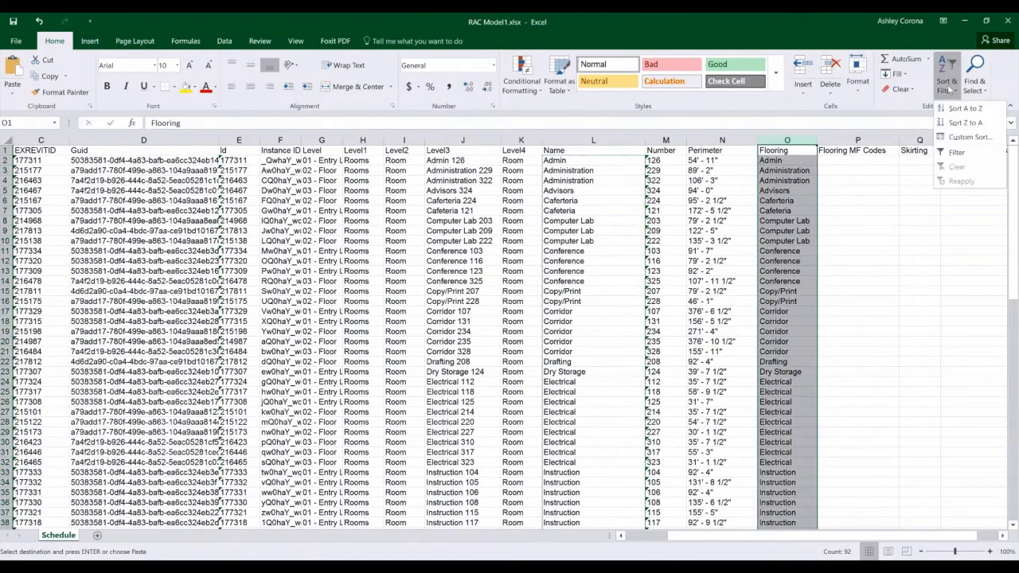
{"action": "left_click", "coordinate": [956, 152]}
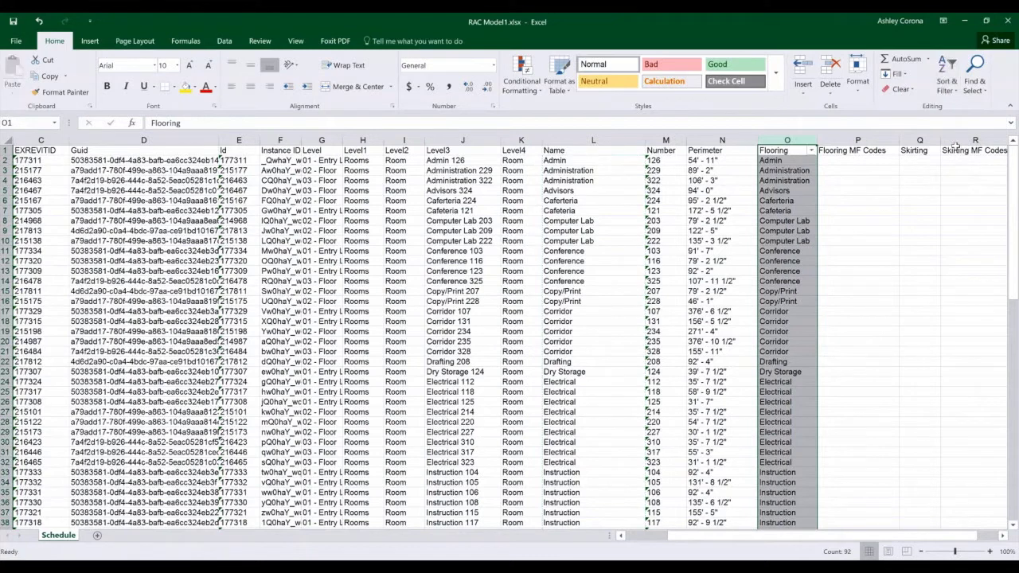
{"action": "left_click", "coordinate": [811, 150]}
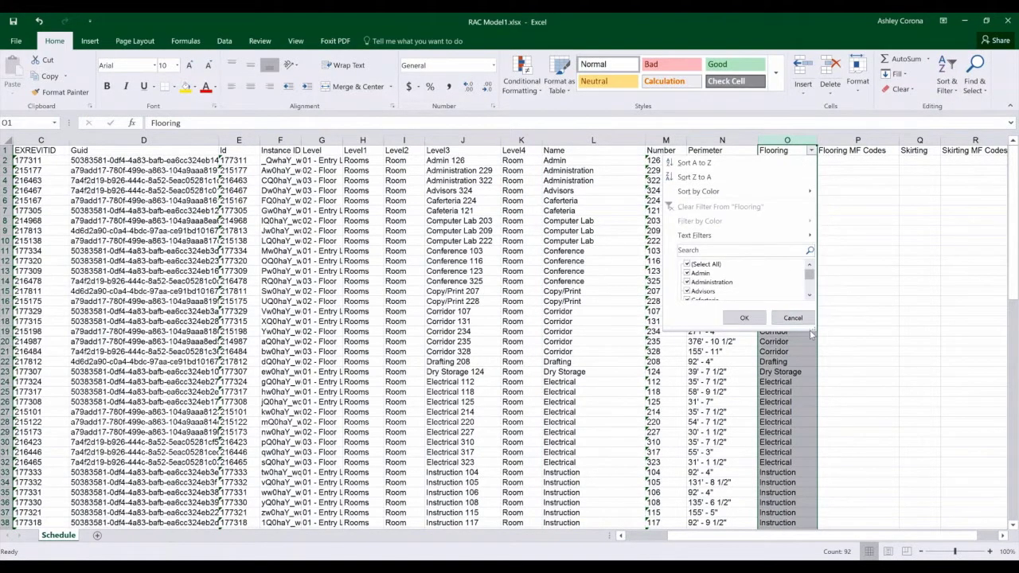
{"action": "left_click_drag", "start_coordinate": [811, 334], "coordinate": [814, 565]}
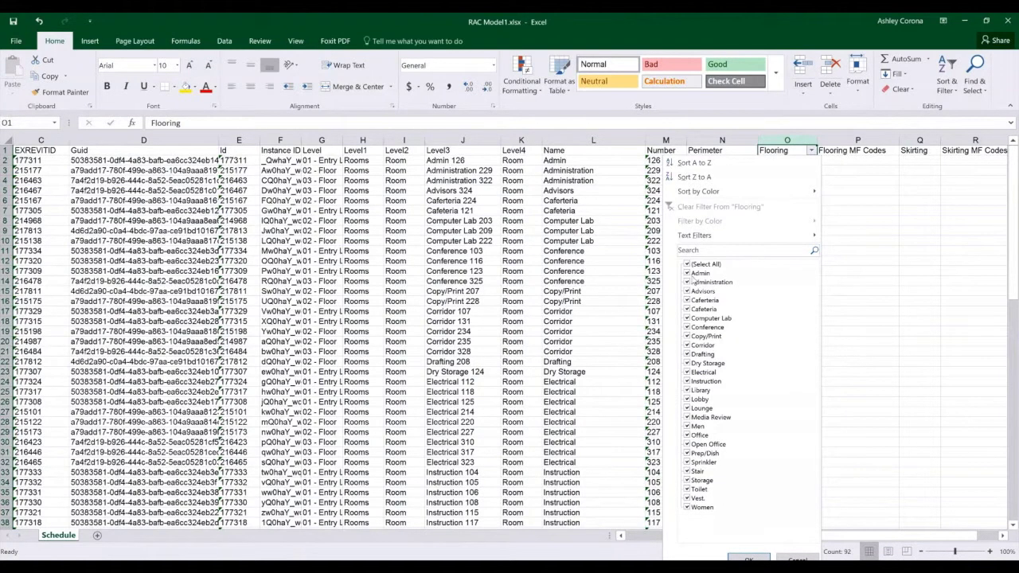
{"action": "left_click", "coordinate": [687, 264]}
{"action": "left_click", "coordinate": [687, 508]}
{"action": "left_click", "coordinate": [688, 489]}
{"action": "left_click", "coordinate": [688, 427]}
{"action": "left_click", "coordinate": [687, 498]}
{"action": "left_click", "coordinate": [744, 557]}
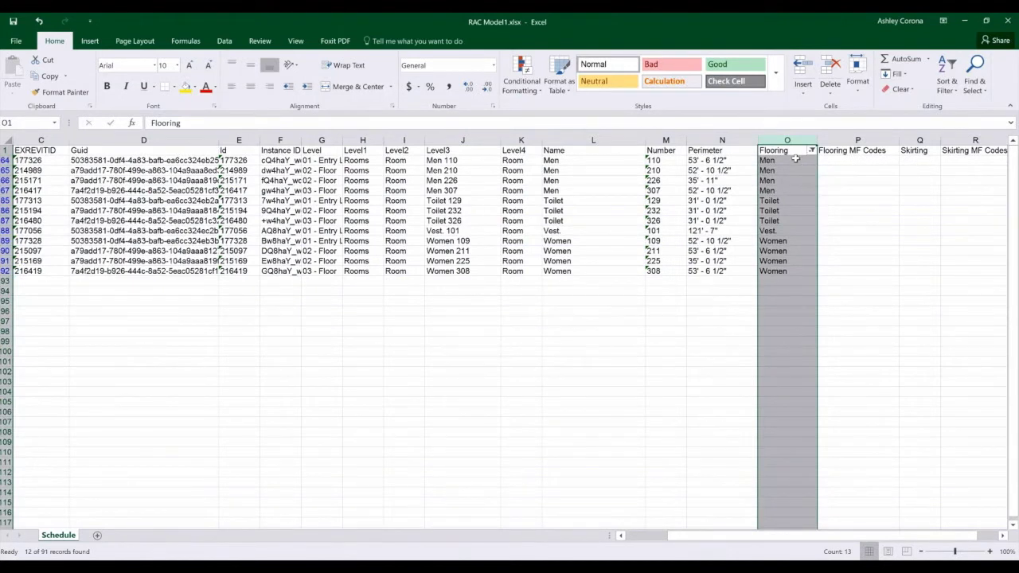
Step: Enter Tile in O64 and paste it into the remaining filtered Flooring cells through O92
{"action": "left_click", "coordinate": [795, 159]}
{"action": "type", "text": "Tile"}
{"action": "key", "text": "Return"}
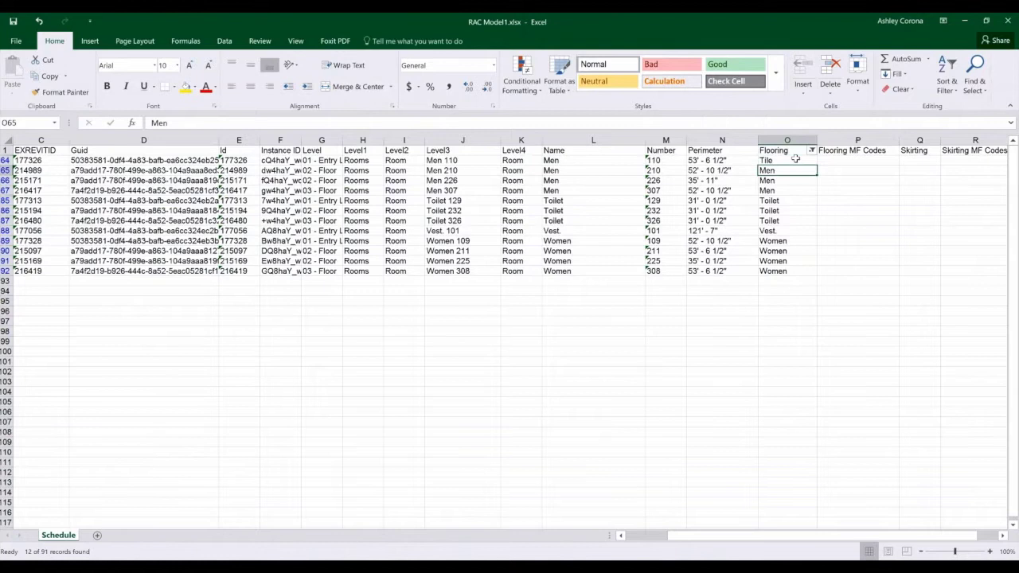
{"action": "left_click", "coordinate": [795, 159]}
{"action": "key", "text": "ctrl+c"}
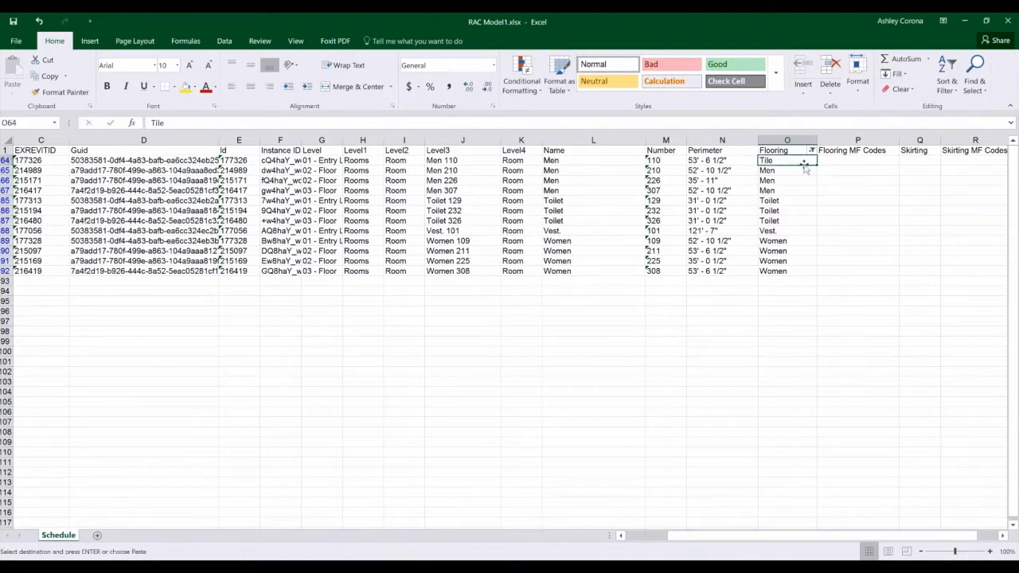
{"action": "left_click", "coordinate": [797, 171]}
{"action": "left_click_drag", "start_coordinate": [798, 180], "coordinate": [799, 272]}
{"action": "key", "text": "ctrl+v"}
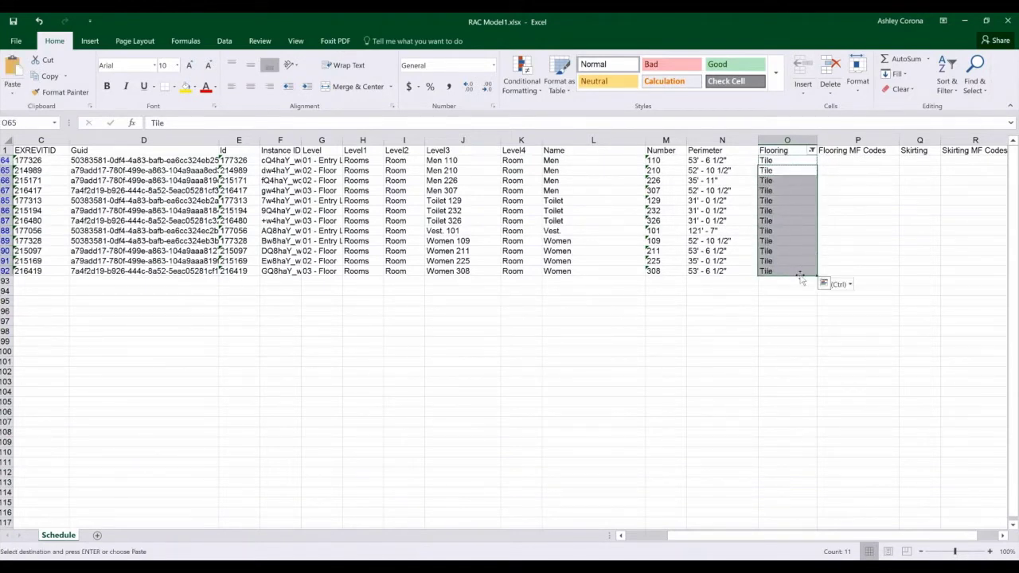
Step: Cancel copy mode at the Flooring MF Codes column and switch back to CostX
{"action": "left_click", "coordinate": [851, 157]}
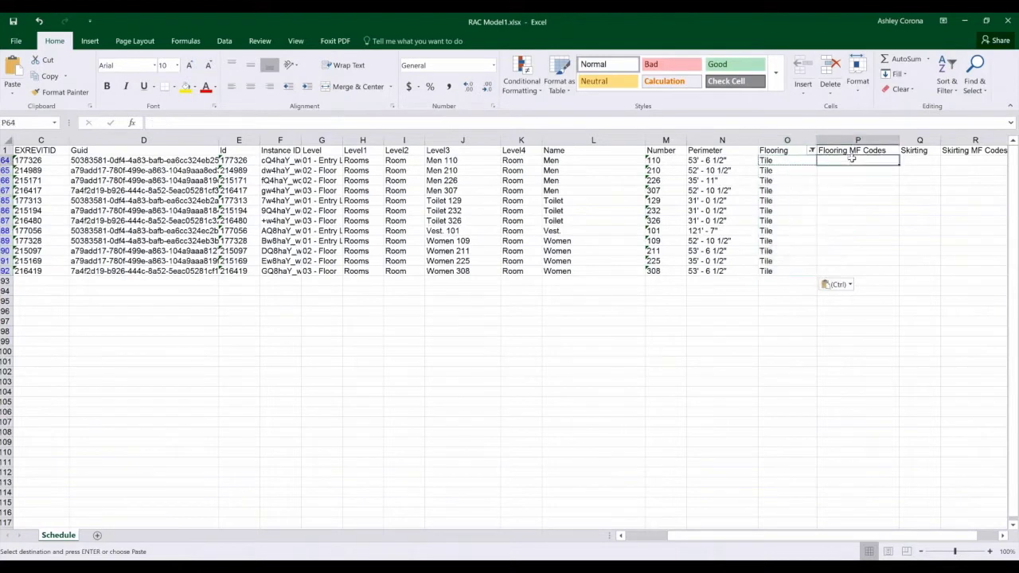
{"action": "key", "text": "Escape"}
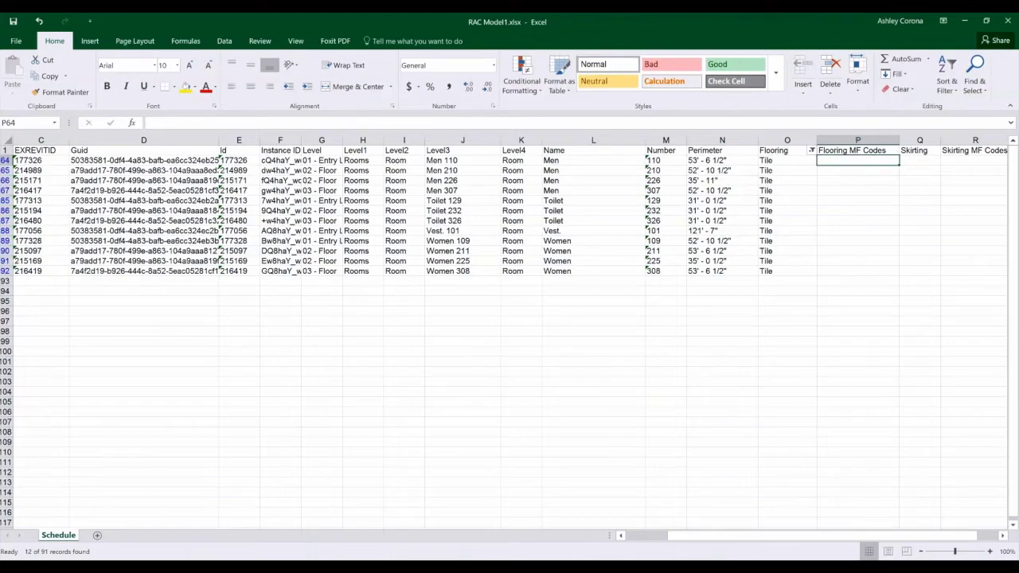
{"action": "key", "text": "alt+Tab"}
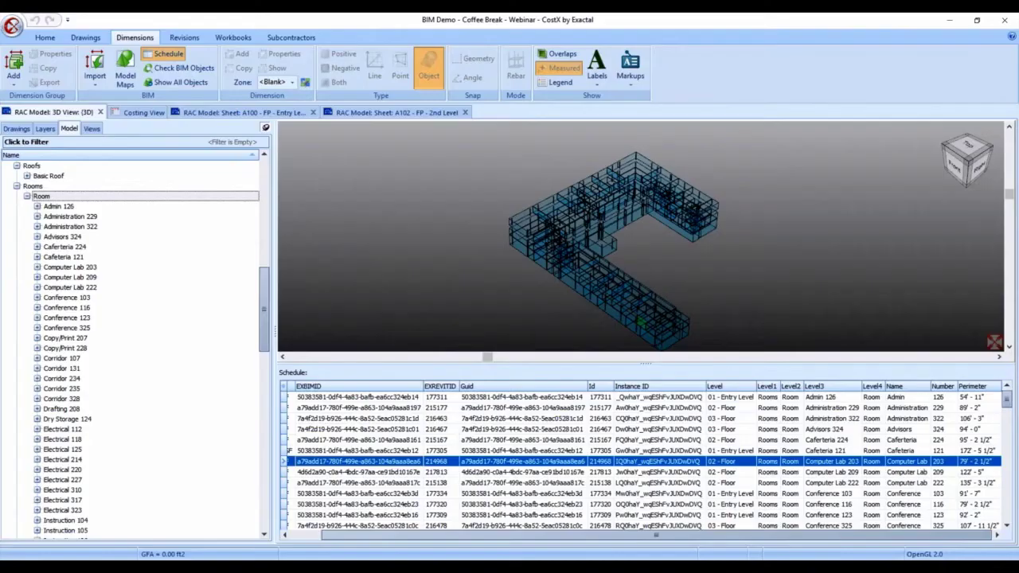
Step: Open the Costing View and expand the GC Data Item Rates FINAL rate library
{"action": "left_click", "coordinate": [142, 114]}
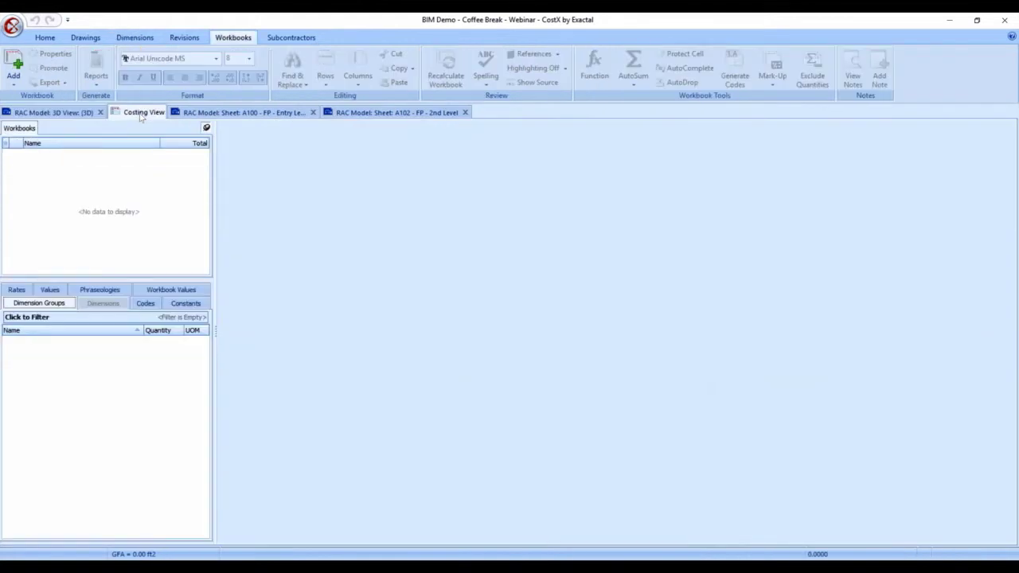
{"action": "left_click", "coordinate": [17, 290]}
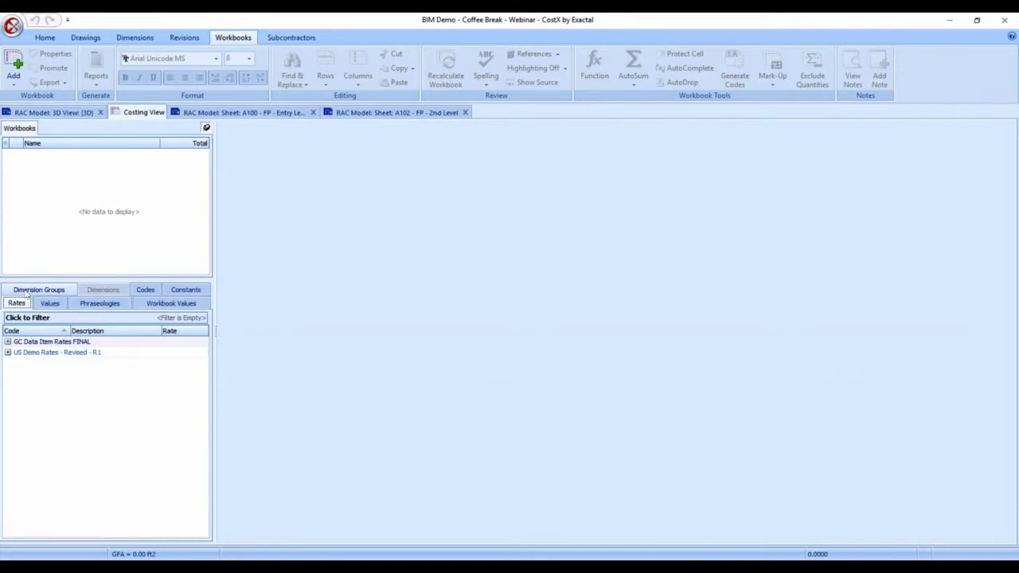
{"action": "left_click", "coordinate": [8, 341]}
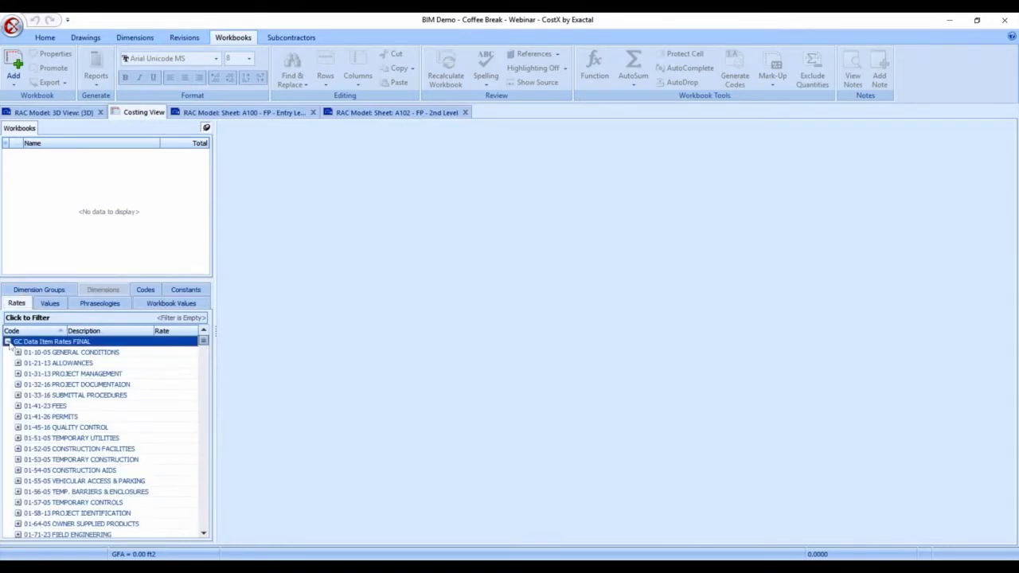
Step: Filter rates for 'floor tile' and view the Ceramic Floor Tile 4"x4" rate at 8.00/sf
{"action": "left_click", "coordinate": [93, 319]}
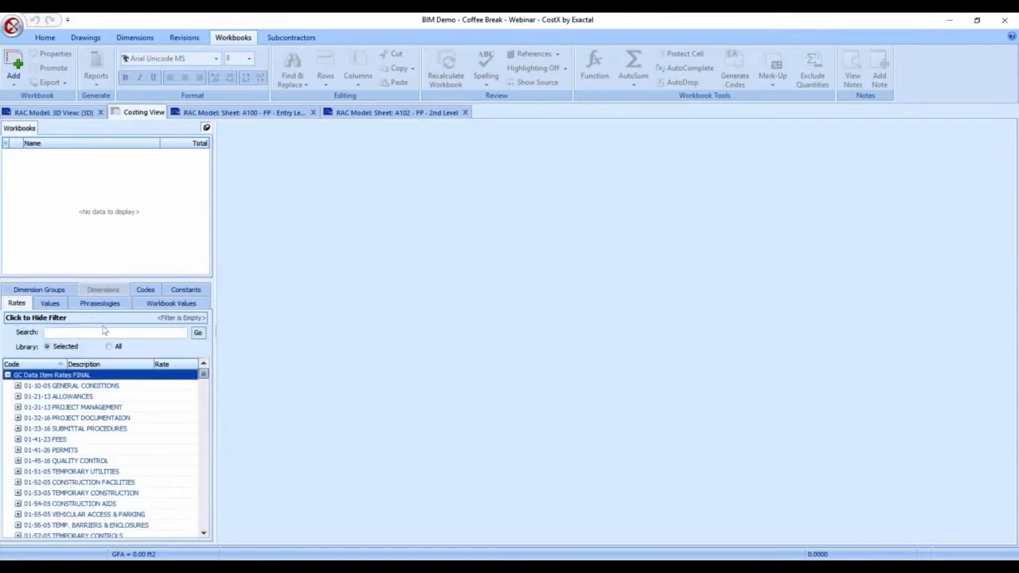
{"action": "left_click", "coordinate": [103, 331]}
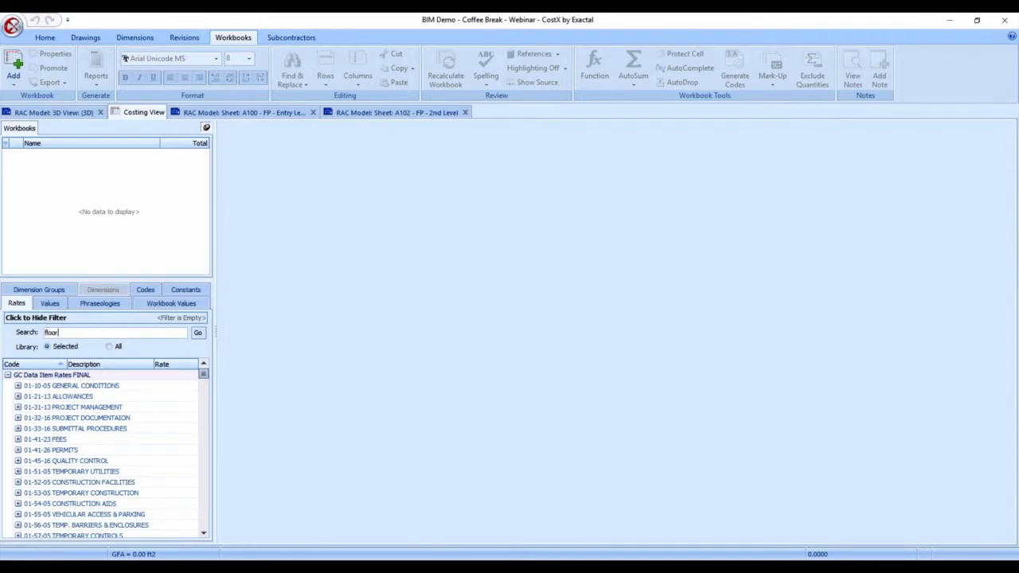
{"action": "key", "text": "Return"}
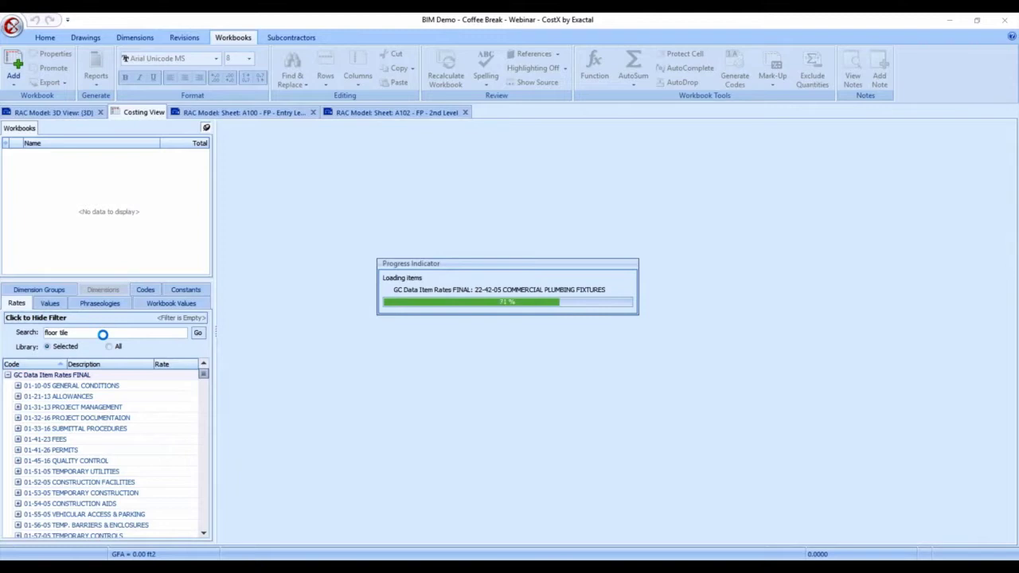
{"action": "left_click", "coordinate": [44, 430]}
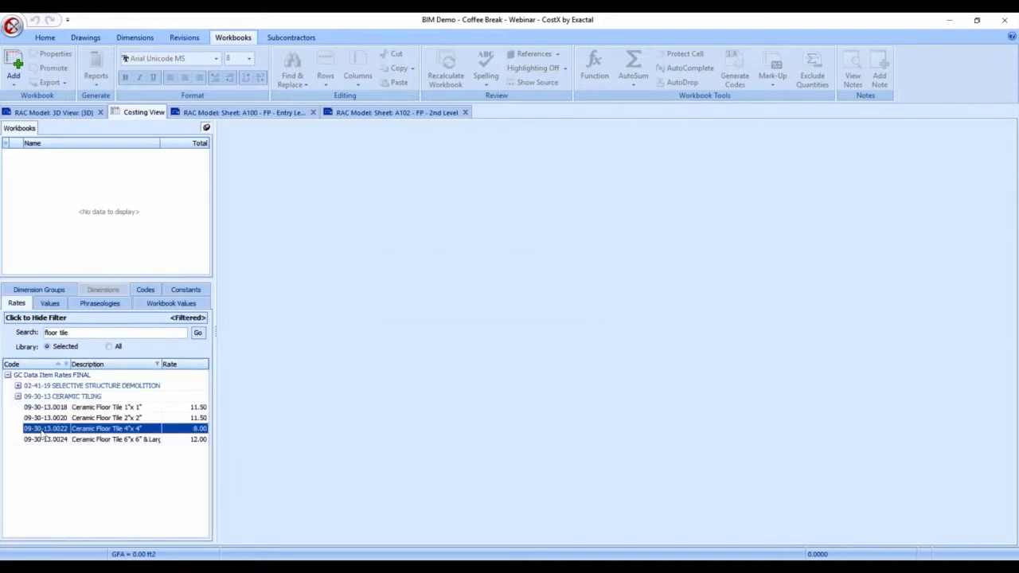
{"action": "double_click", "coordinate": [44, 430]}
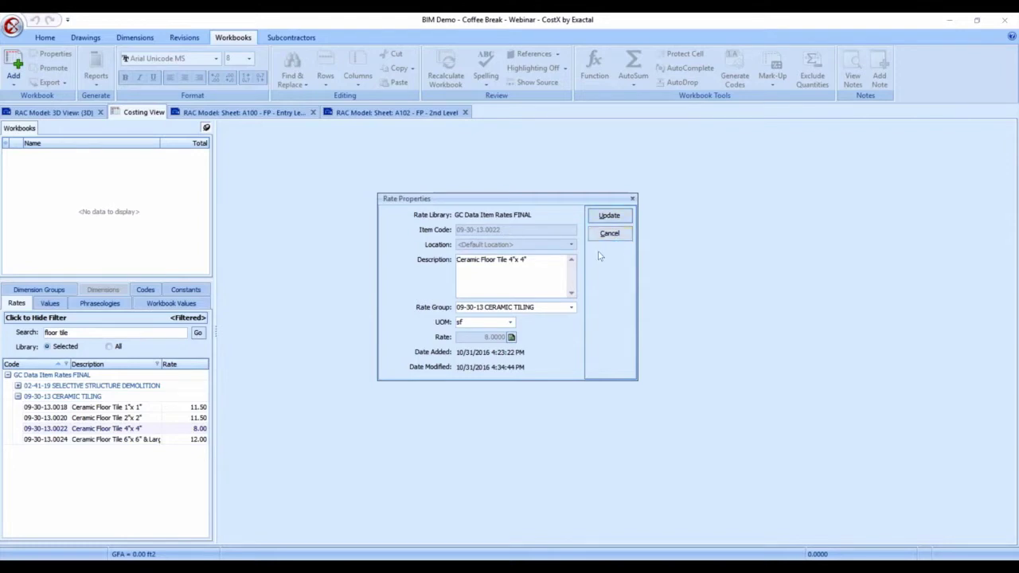
Step: Create a new costing workbook named Test
{"action": "left_click", "coordinate": [633, 199]}
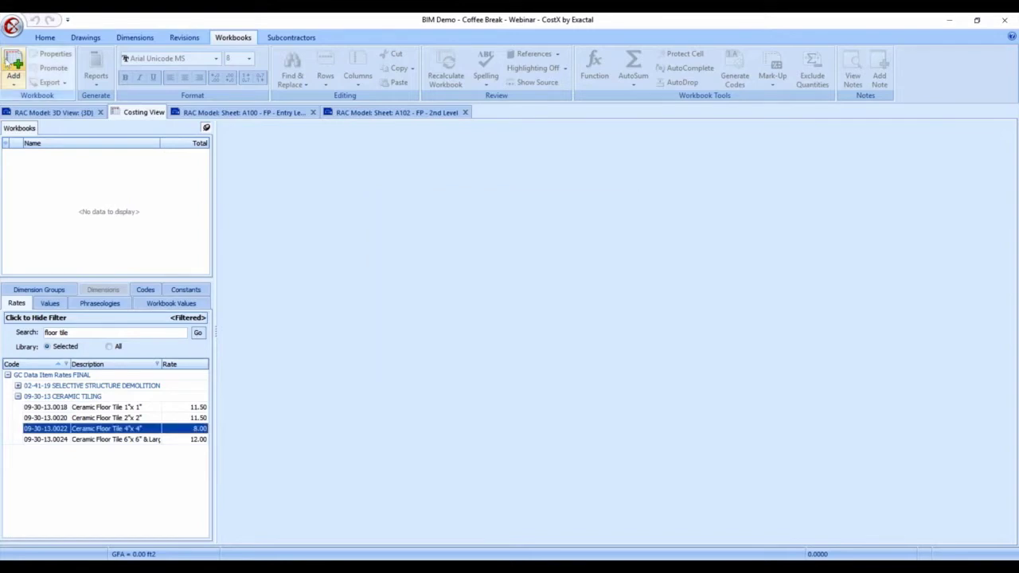
{"action": "left_click", "coordinate": [14, 65]}
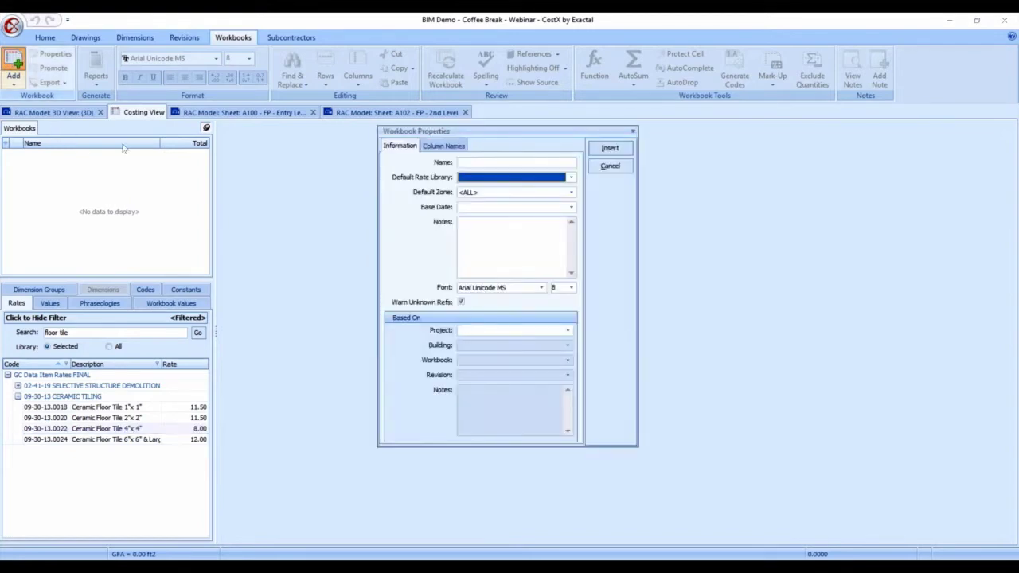
{"action": "left_click", "coordinate": [473, 161]}
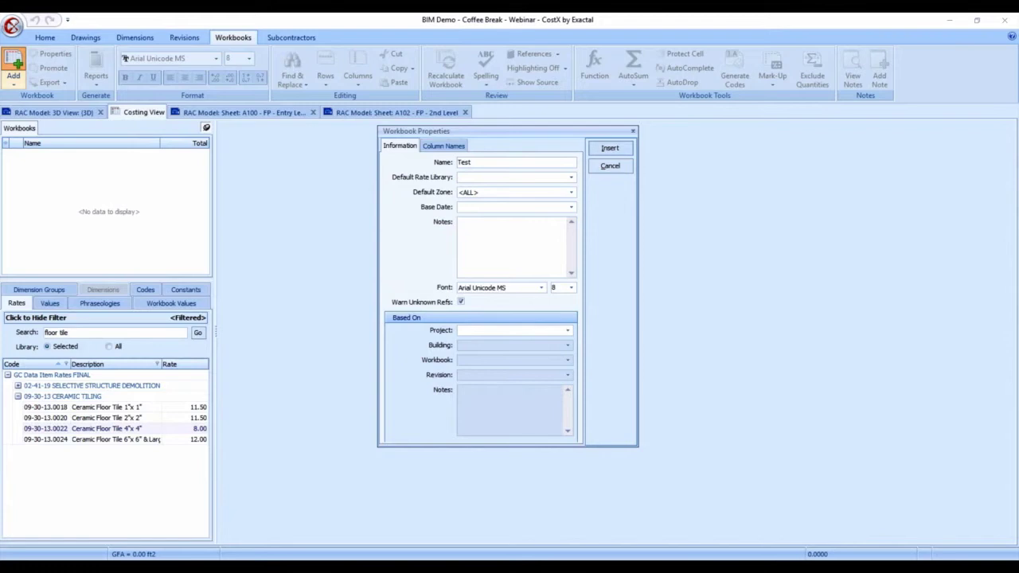
{"action": "key", "text": "Return"}
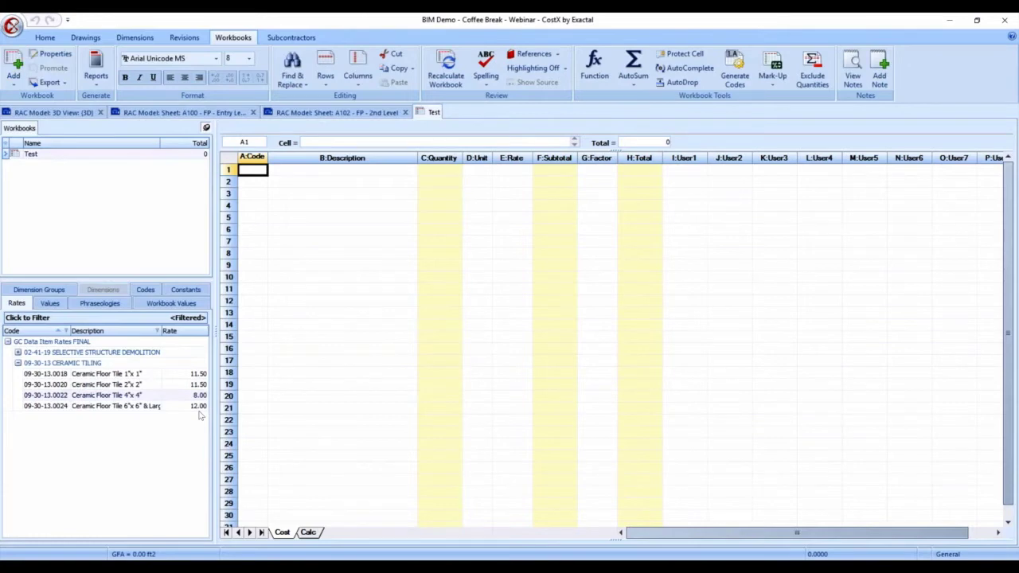
Step: Add Ceramic Floor Tile 4"x4" (09-30-13.0022, sf, 8.00) as row 1 and widen the Code column
{"action": "left_click_drag", "start_coordinate": [111, 395], "coordinate": [334, 170]}
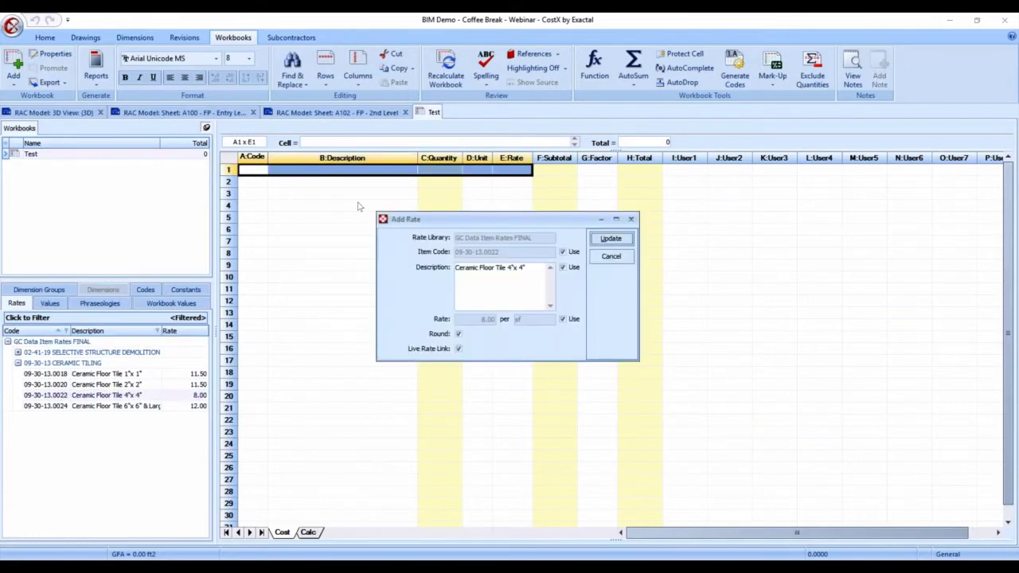
{"action": "left_click", "coordinate": [611, 239]}
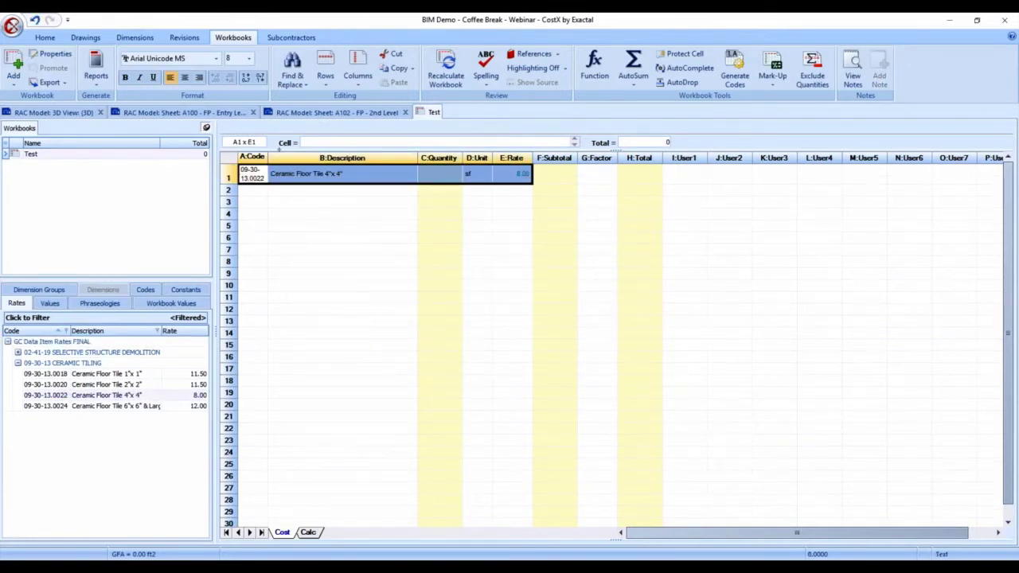
{"action": "left_click_drag", "start_coordinate": [268, 156], "coordinate": [296, 156]}
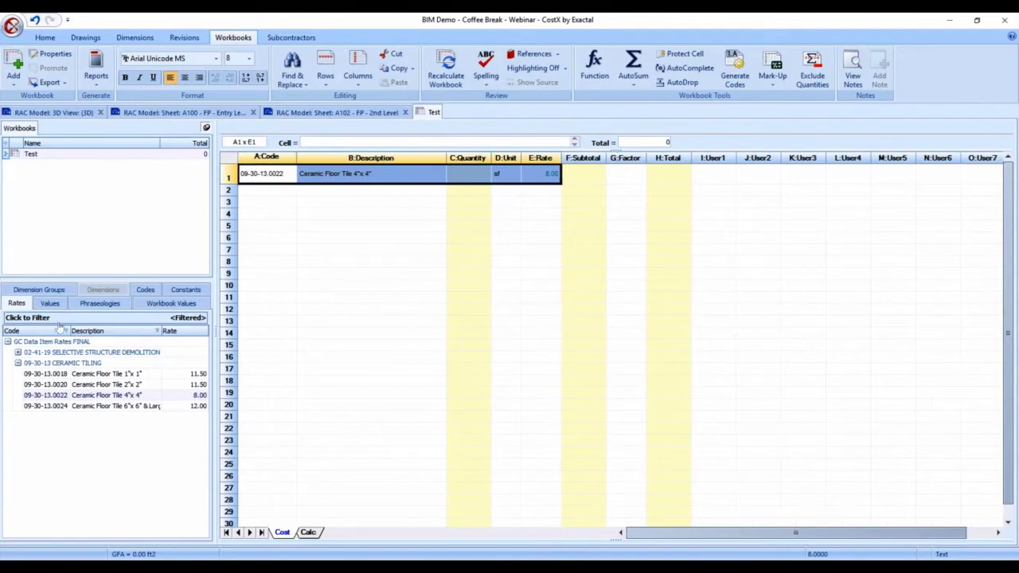
{"action": "left_click", "coordinate": [18, 318]}
Step: Add the Ceramic Wall Tile 4"x4" rate to row 2 of the Cost sheet
{"action": "triple_click", "coordinate": [46, 329]}
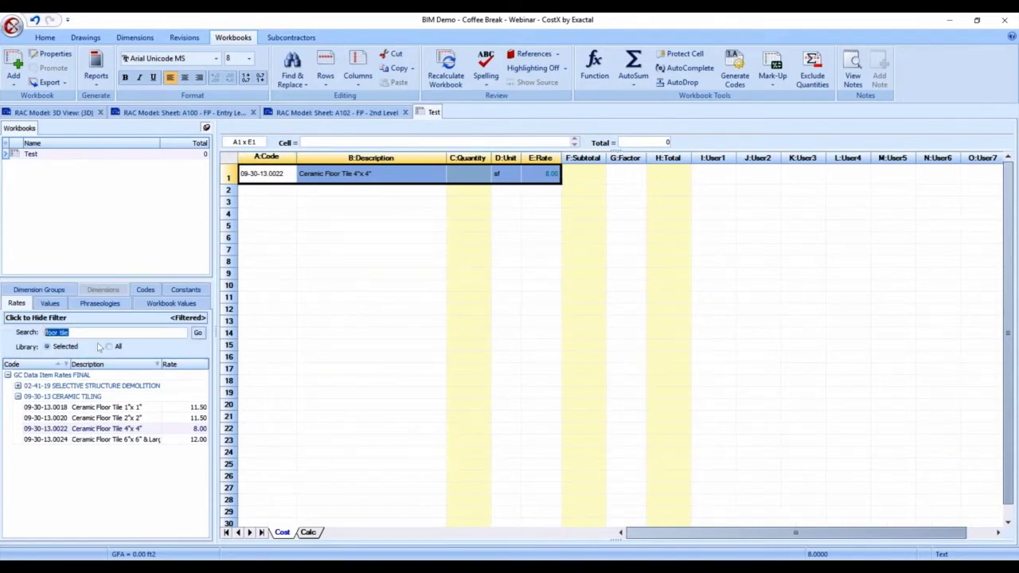
{"action": "type", "text": "wall"}
{"action": "key", "text": "Return"}
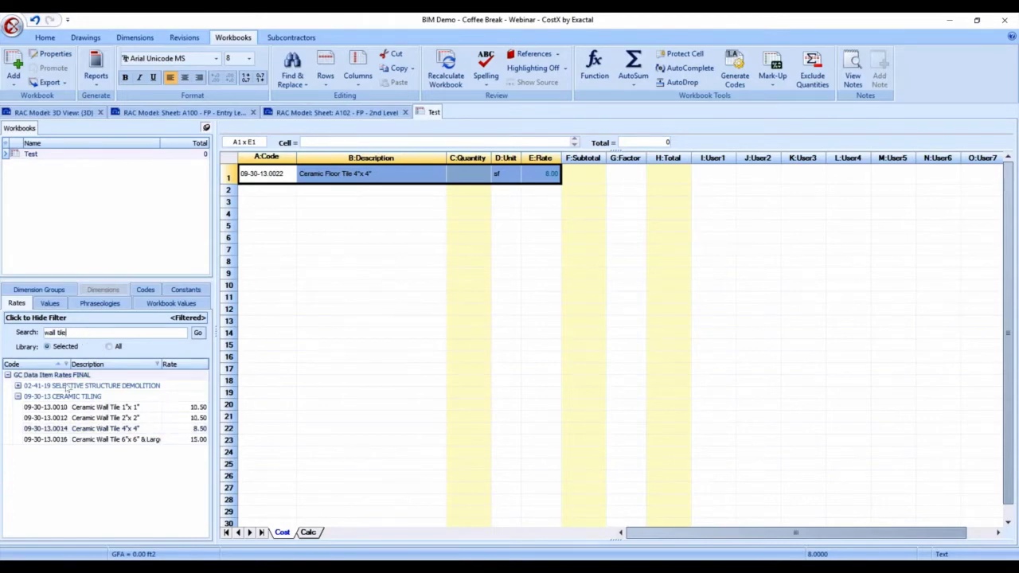
{"action": "left_click", "coordinate": [100, 429]}
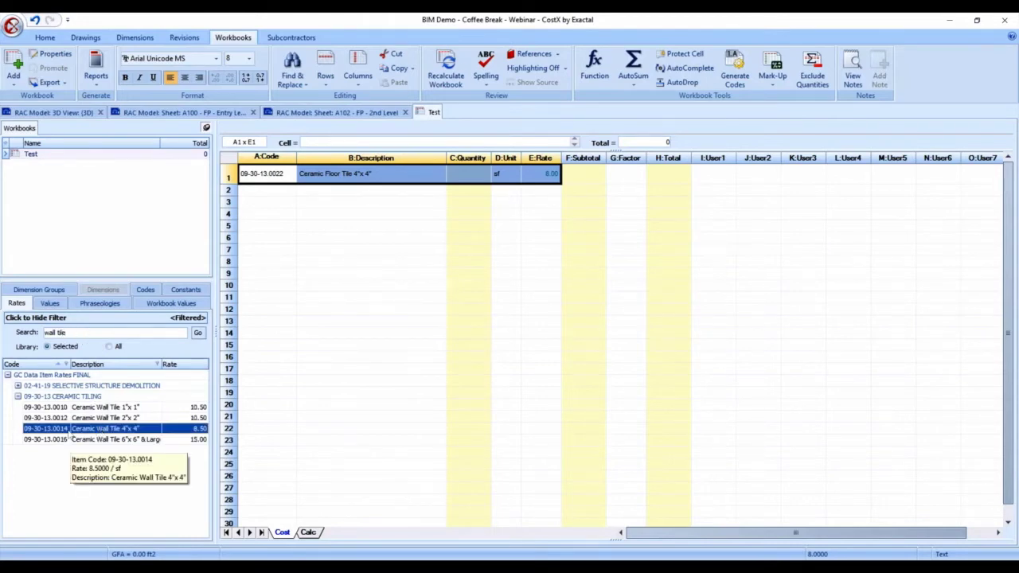
{"action": "left_click", "coordinate": [280, 190]}
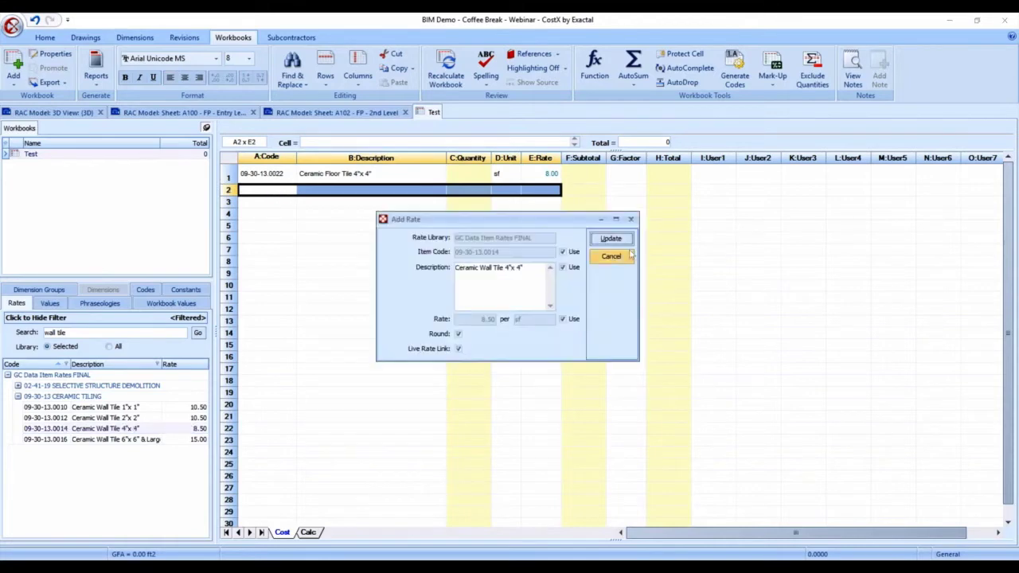
{"action": "left_click", "coordinate": [610, 237]}
Step: Search 'rubber base' and add the 4" Rubber Base Sub rate to row 4
{"action": "left_click_drag", "start_coordinate": [85, 332], "coordinate": [12, 339]}
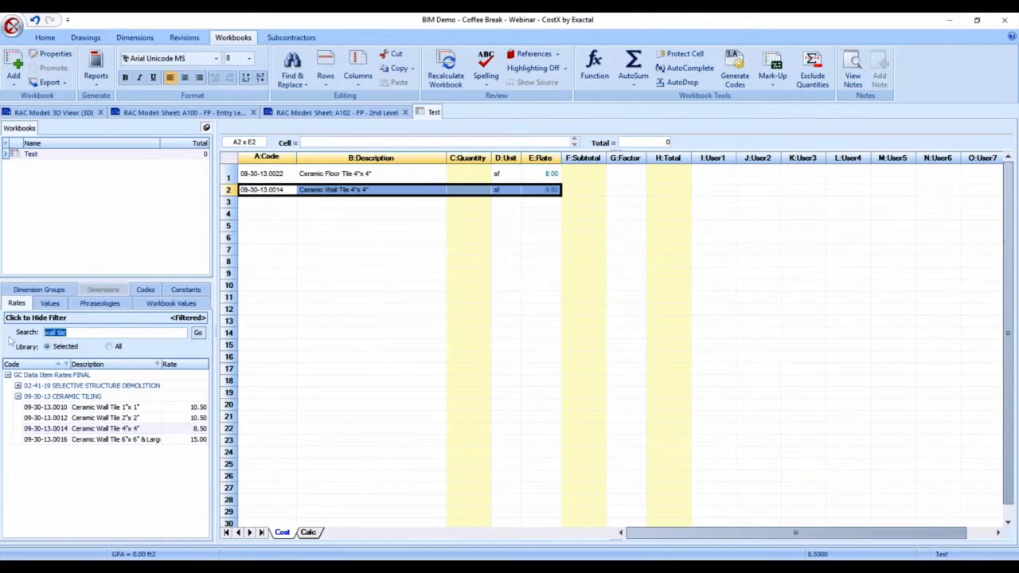
{"action": "type", "text": "rubber base"}
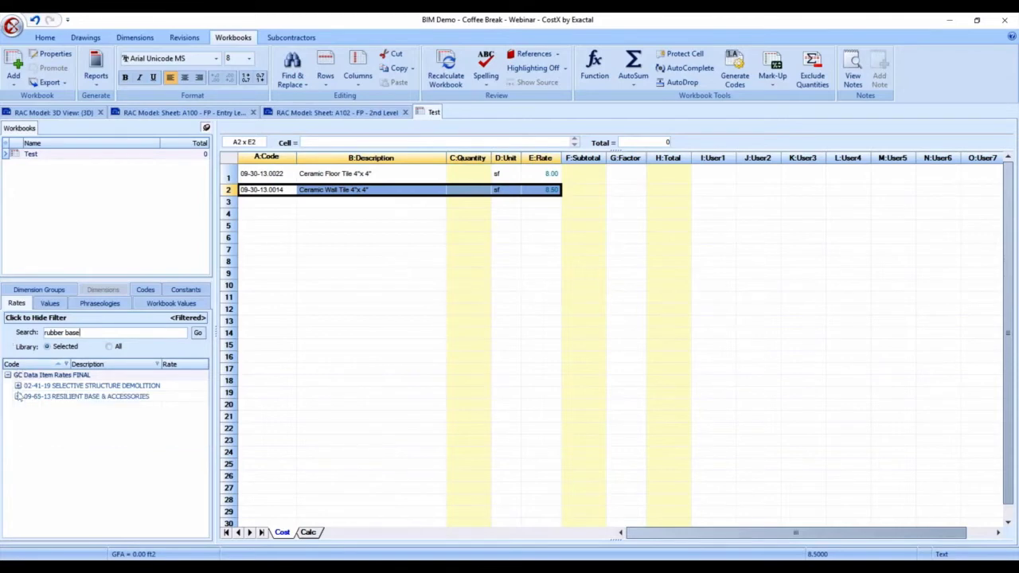
{"action": "left_click", "coordinate": [17, 396]}
{"action": "left_click", "coordinate": [78, 407]}
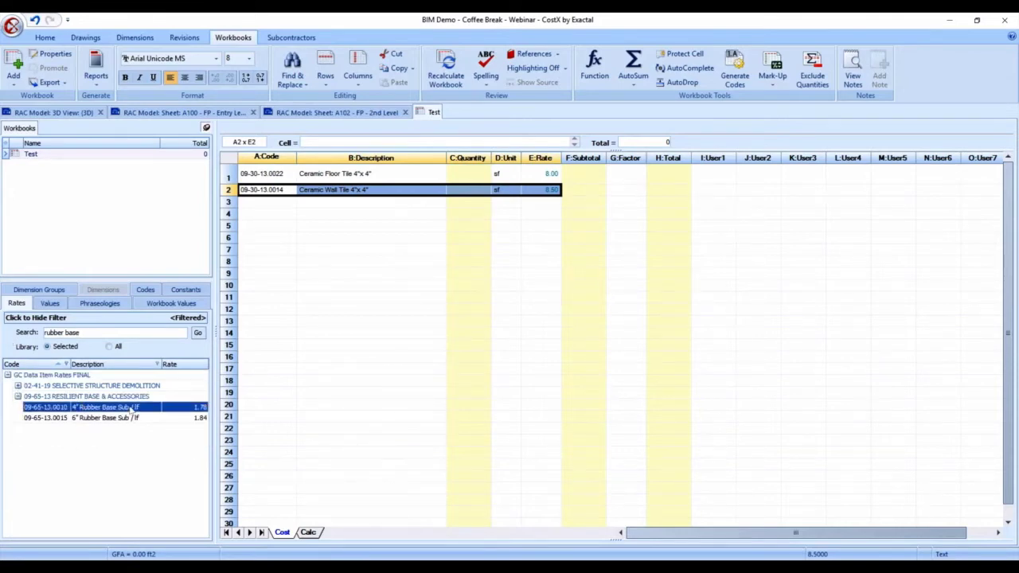
{"action": "left_click_drag", "start_coordinate": [193, 408], "coordinate": [278, 215]}
{"action": "key", "text": "Return"}
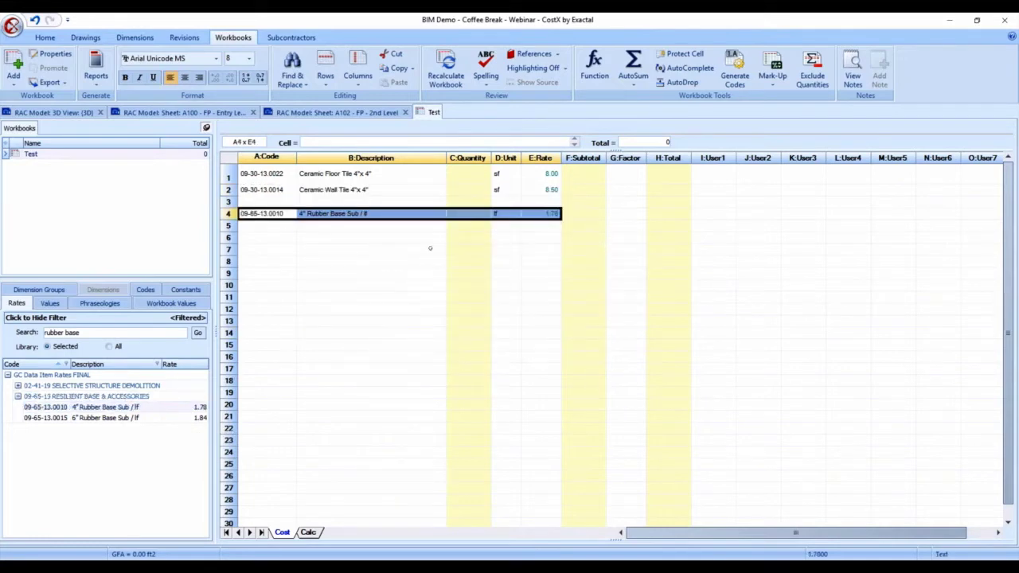
Step: Search 'terrazzo' and add the Epoxy Terrazzo Flooring rate to row 7
{"action": "left_click", "coordinate": [84, 332]}
{"action": "type", "text": "terrazzo"}
{"action": "left_click", "coordinate": [197, 332]}
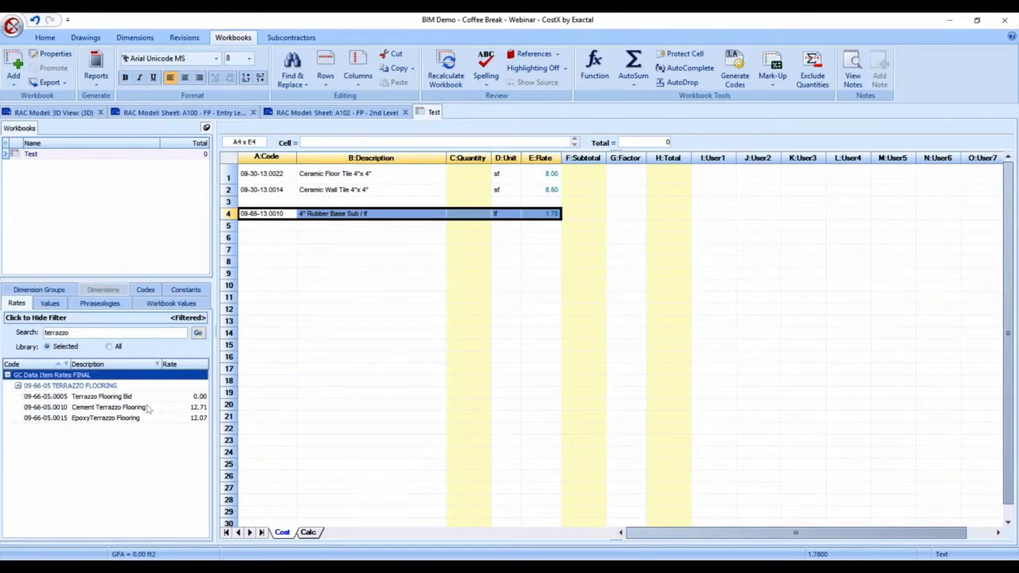
{"action": "left_click", "coordinate": [134, 417]}
{"action": "left_click", "coordinate": [282, 247]}
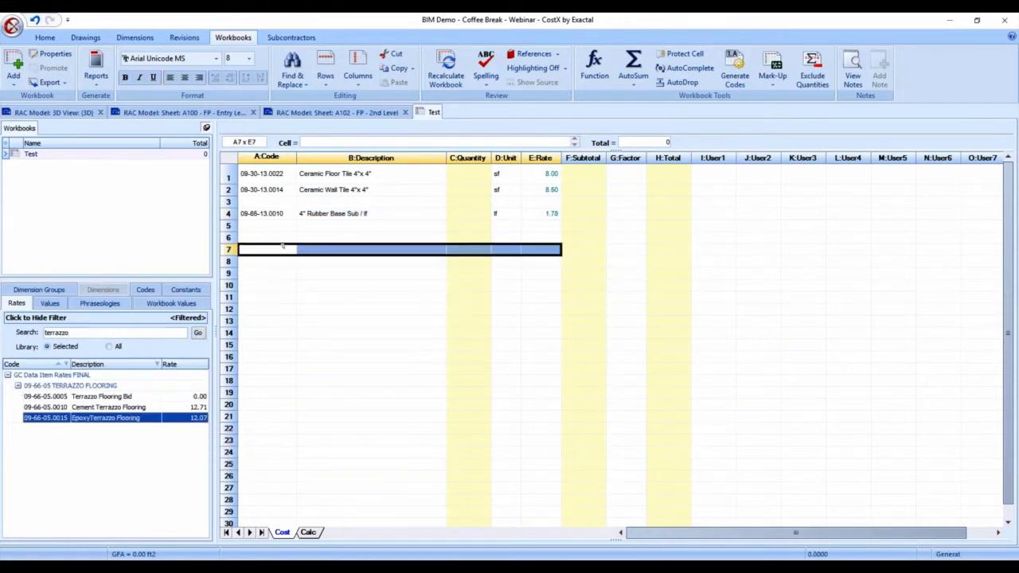
{"action": "double_click", "coordinate": [282, 247]}
{"action": "left_click", "coordinate": [610, 238]}
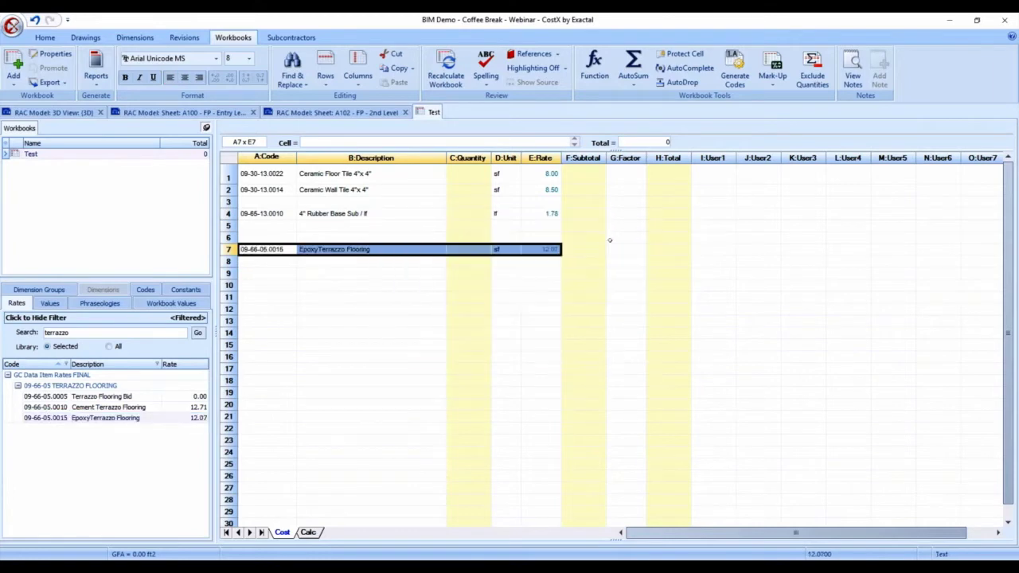
Step: Add the Vinyl Sheet Flooring rate to empty row 9
{"action": "left_click", "coordinate": [267, 273]}
{"action": "triple_click", "coordinate": [116, 332]}
{"action": "type", "text": "vinyl"}
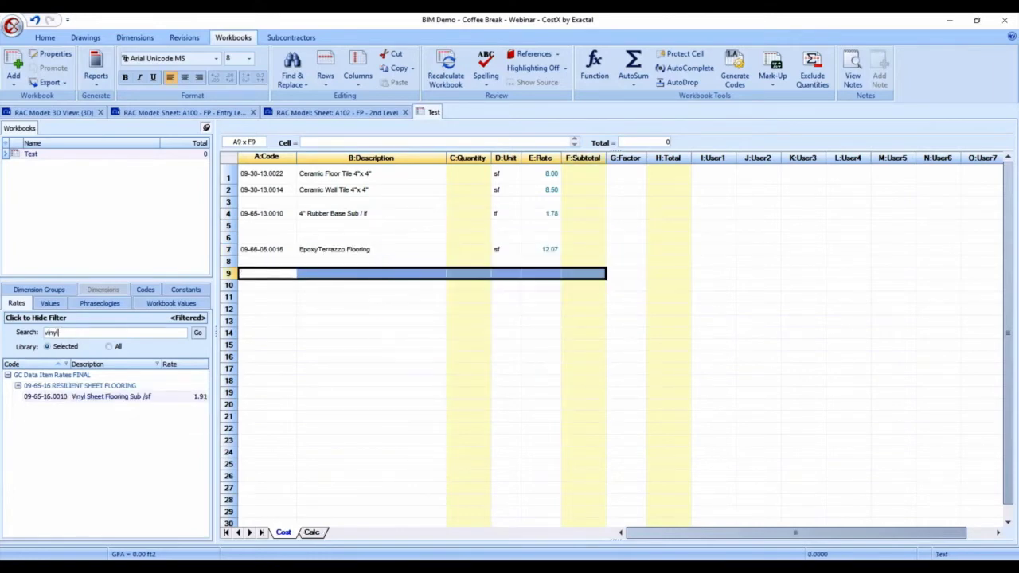
{"action": "left_click", "coordinate": [48, 439]}
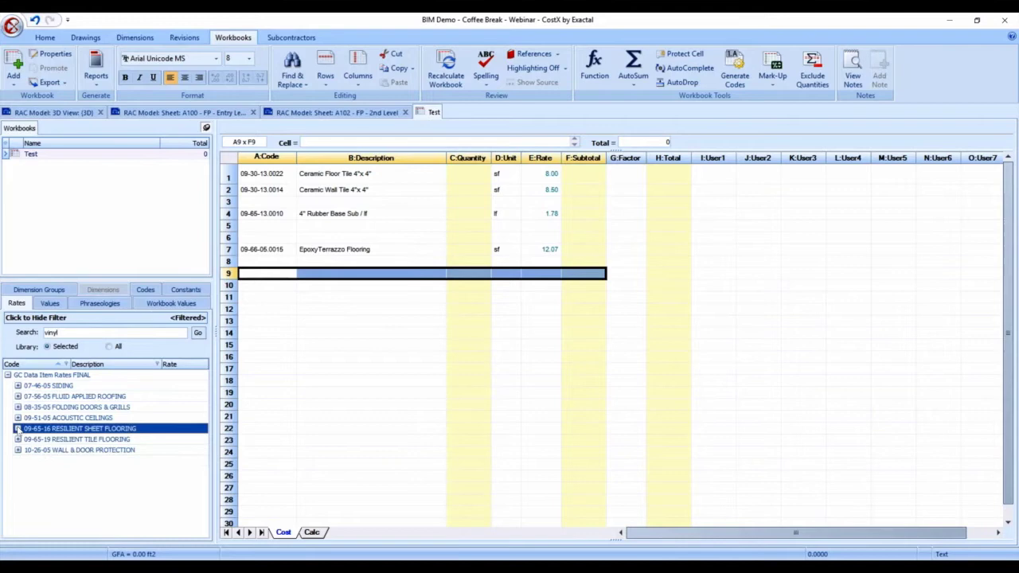
{"action": "left_click_drag", "start_coordinate": [222, 346], "coordinate": [267, 275]}
{"action": "left_click", "coordinate": [611, 238]}
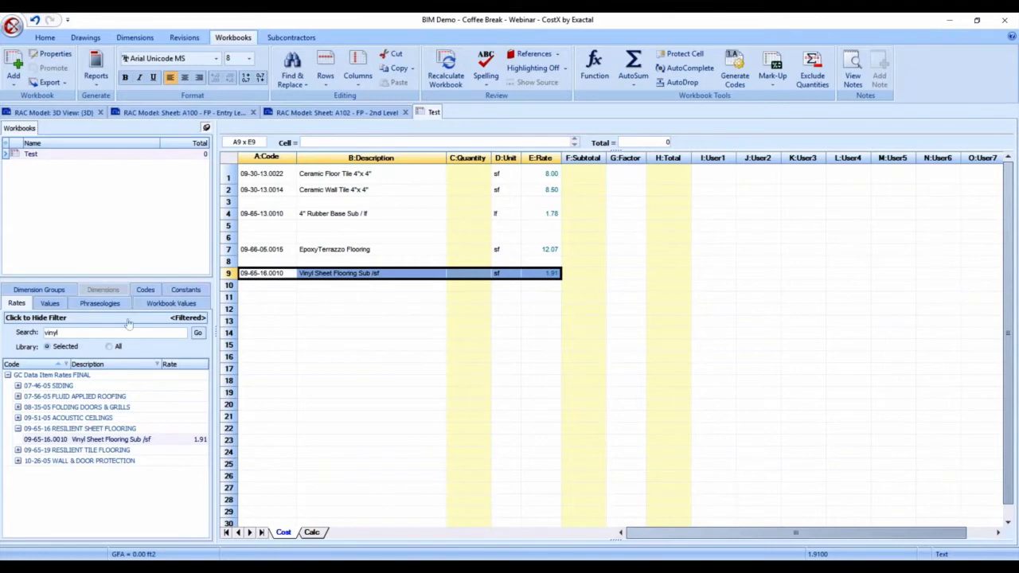
Step: Search 'seal' and add the Seal Conc. Floors rate to row 11
{"action": "double_click", "coordinate": [51, 333]}
{"action": "type", "text": "seal"}
{"action": "key", "text": "Return"}
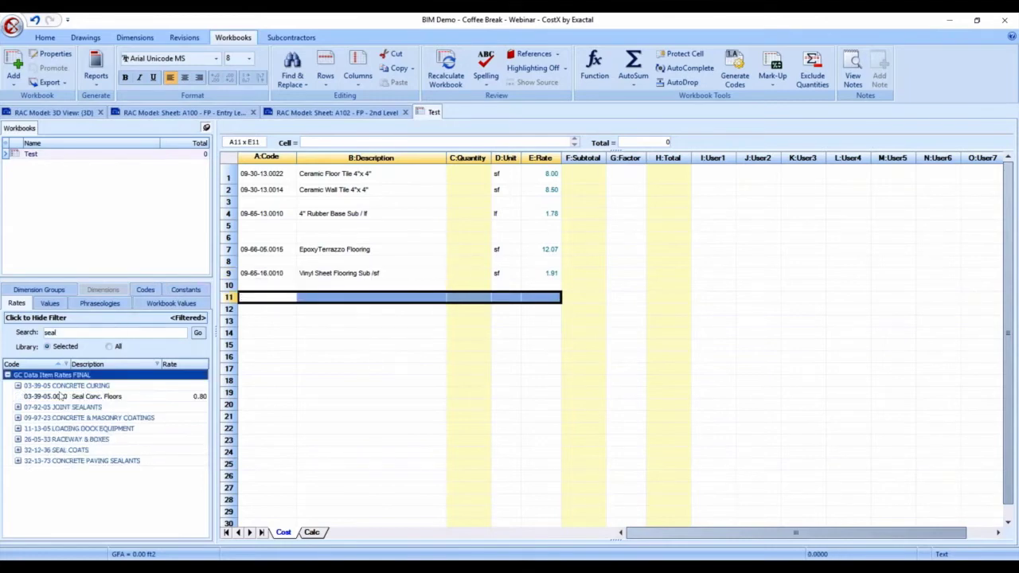
{"action": "left_click_drag", "start_coordinate": [63, 398], "coordinate": [275, 305]}
{"action": "left_click", "coordinate": [612, 241]}
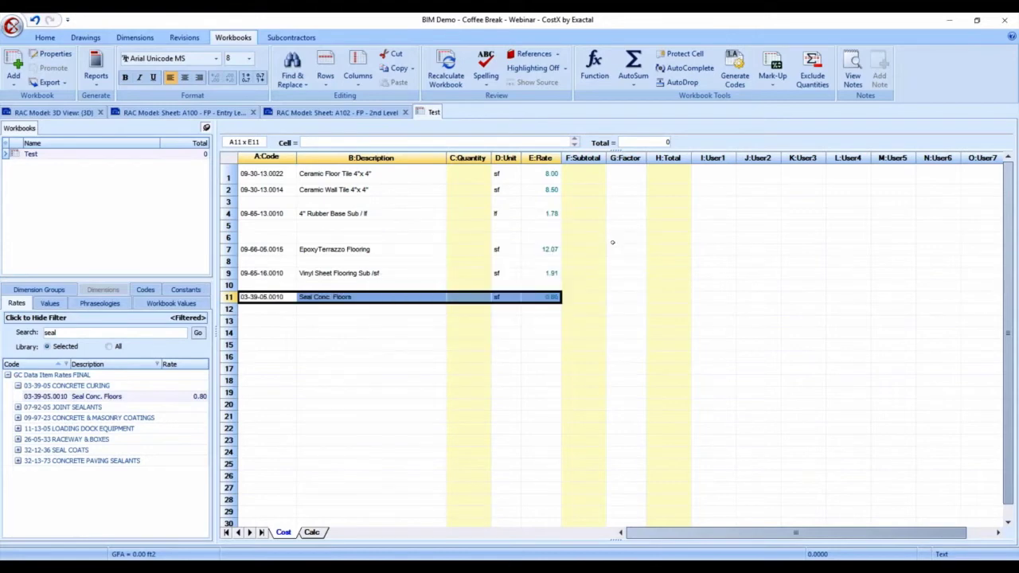
Step: Search 'carpet' and add the Carpet and Pad rate from 09-68-05 CARPETING to row 13
{"action": "double_click", "coordinate": [51, 333]}
{"action": "type", "text": "carpet"}
{"action": "key", "text": "Return"}
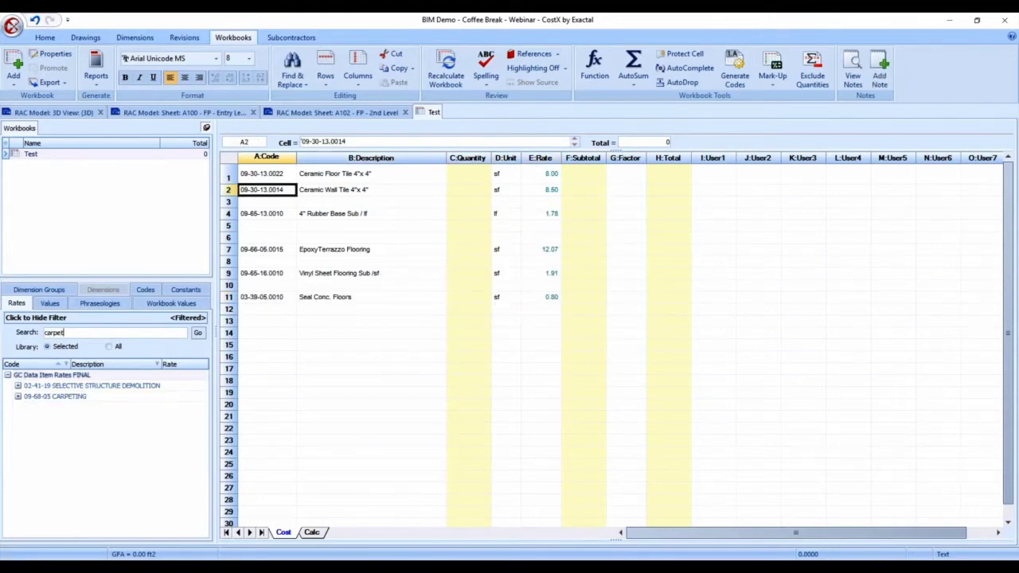
{"action": "left_click", "coordinate": [16, 396]}
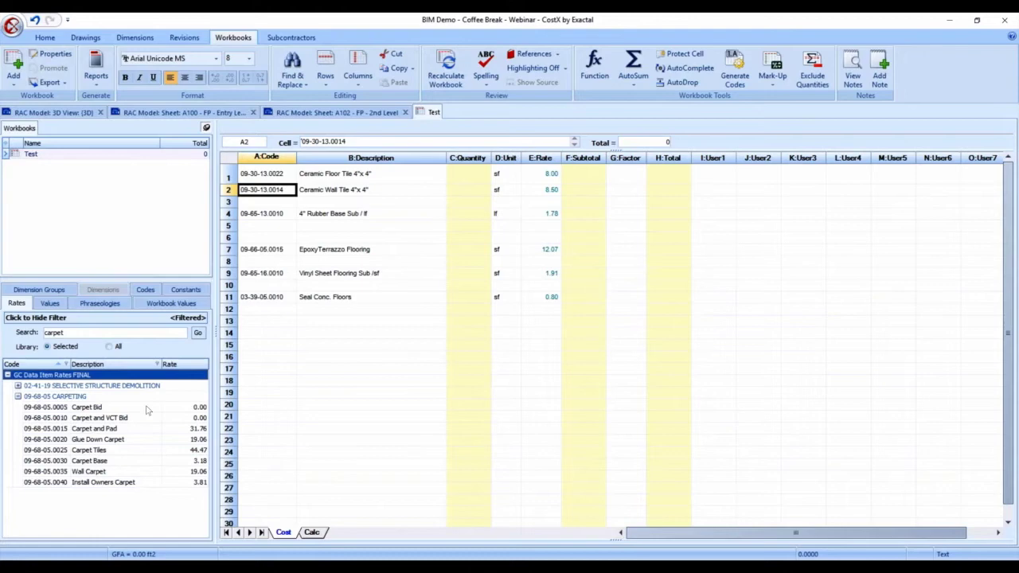
{"action": "left_click_drag", "start_coordinate": [153, 430], "coordinate": [334, 321]}
{"action": "left_click", "coordinate": [606, 240]}
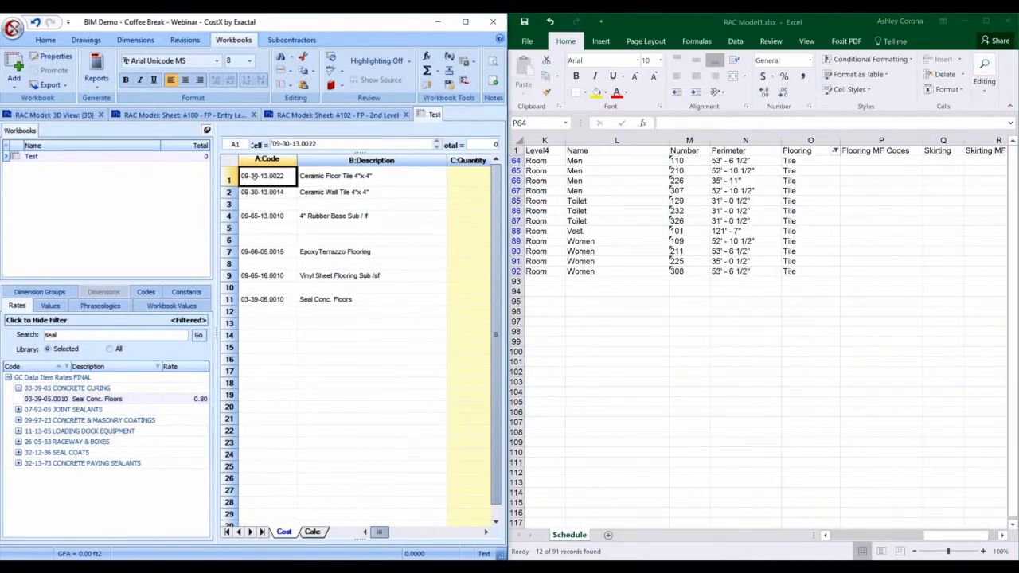
Step: Fill Flooring MF Codes P64:P92 with code 09-30-13.0022 copied from CostX
{"action": "right_click", "coordinate": [252, 176]}
{"action": "left_click", "coordinate": [296, 185]}
{"action": "left_click", "coordinate": [861, 162]}
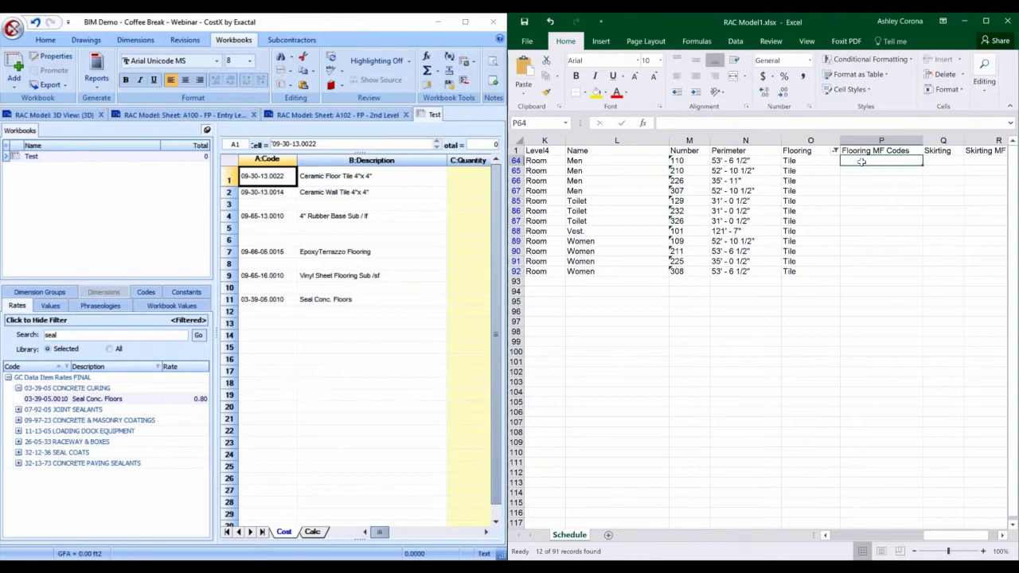
{"action": "key", "text": "ctrl+v"}
{"action": "left_click", "coordinate": [868, 207]}
{"action": "left_click", "coordinate": [879, 163]}
{"action": "key", "text": "ctrl+c"}
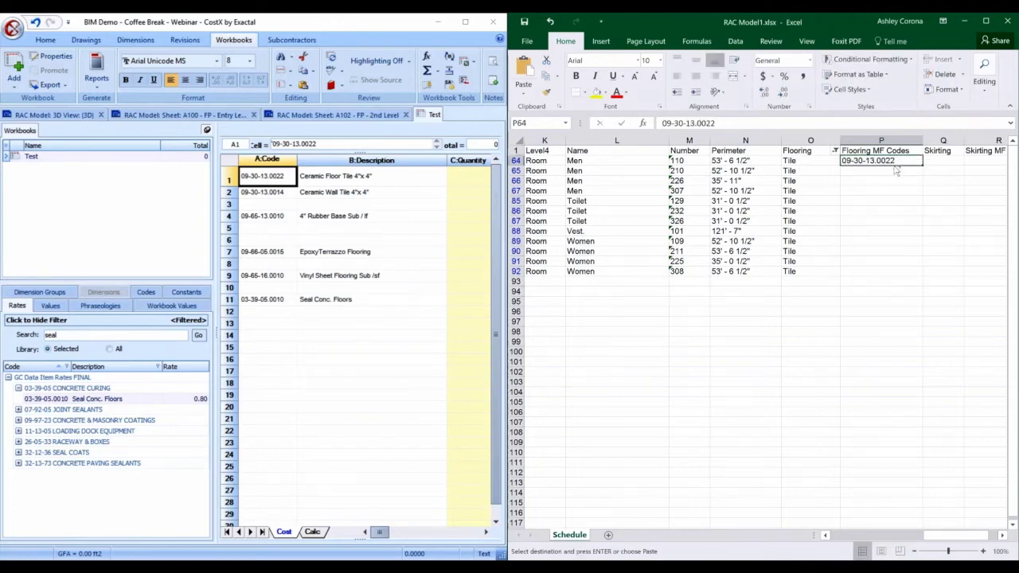
{"action": "left_click_drag", "start_coordinate": [885, 171], "coordinate": [866, 270]}
{"action": "key", "text": "ctrl+v"}
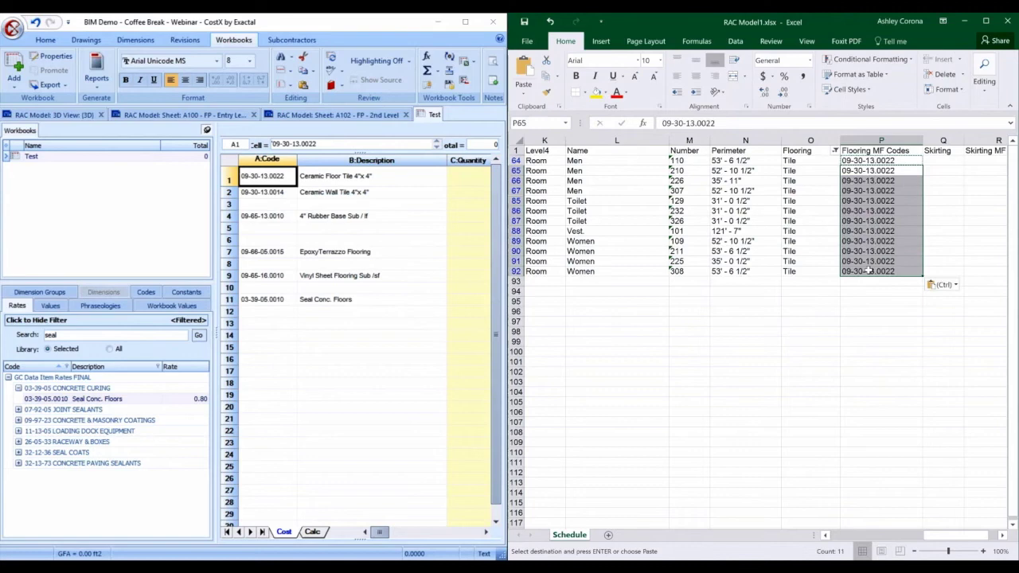
{"action": "left_click", "coordinate": [845, 311]}
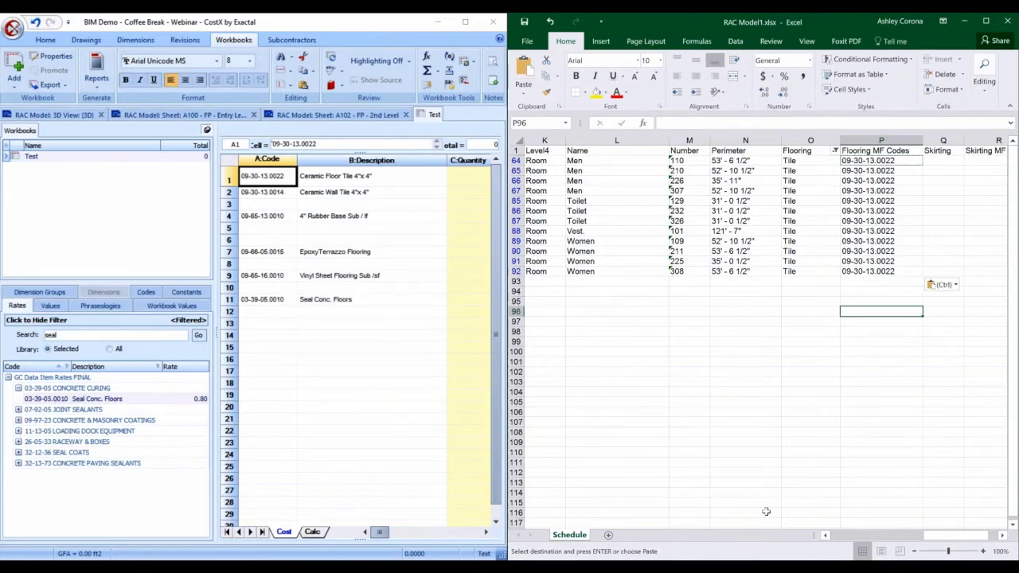
Step: Put skirting code 09-30-13.0014 in R64 and fill it down to row 92
{"action": "left_click_drag", "start_coordinate": [955, 535], "coordinate": [964, 535]}
{"action": "left_click", "coordinate": [906, 170]}
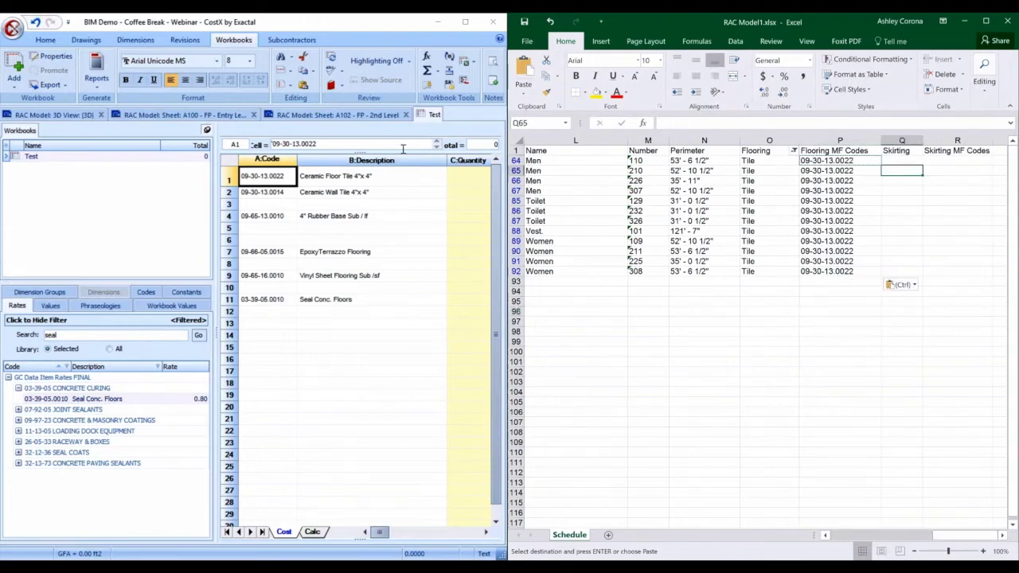
{"action": "left_click", "coordinate": [262, 192]}
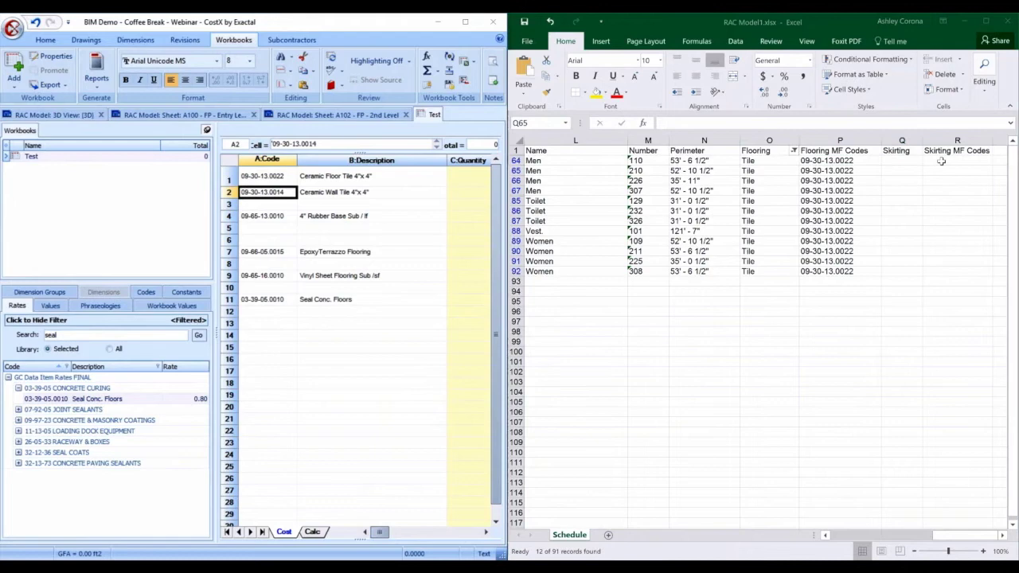
{"action": "left_click", "coordinate": [945, 161]}
{"action": "key", "text": "ctrl+v"}
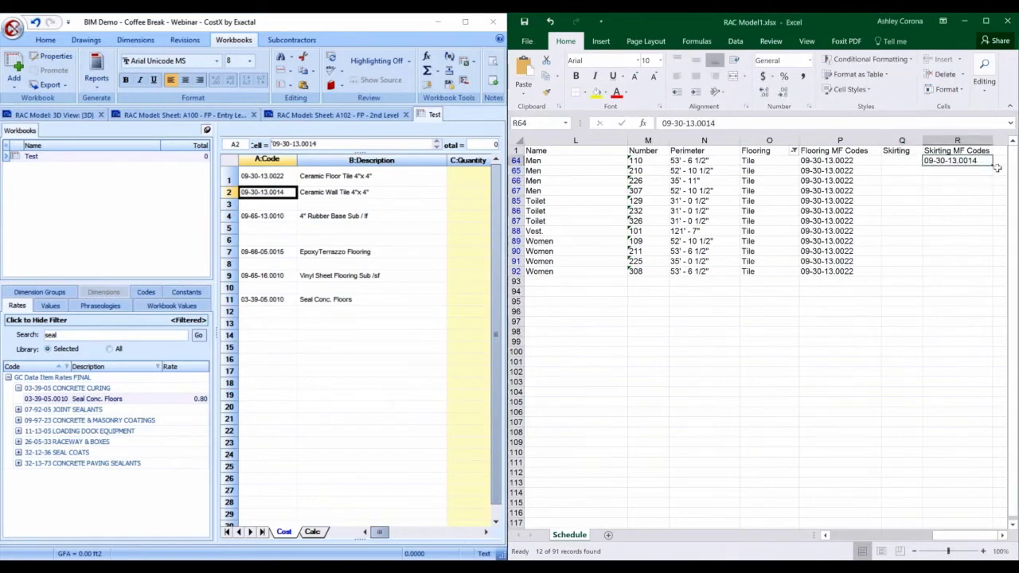
{"action": "left_click_drag", "start_coordinate": [992, 167], "coordinate": [992, 275]}
Step: Enter 'Wall Tile' in Skirting cell Q64 and copy it down Q65:Q92
{"action": "left_click", "coordinate": [912, 161]}
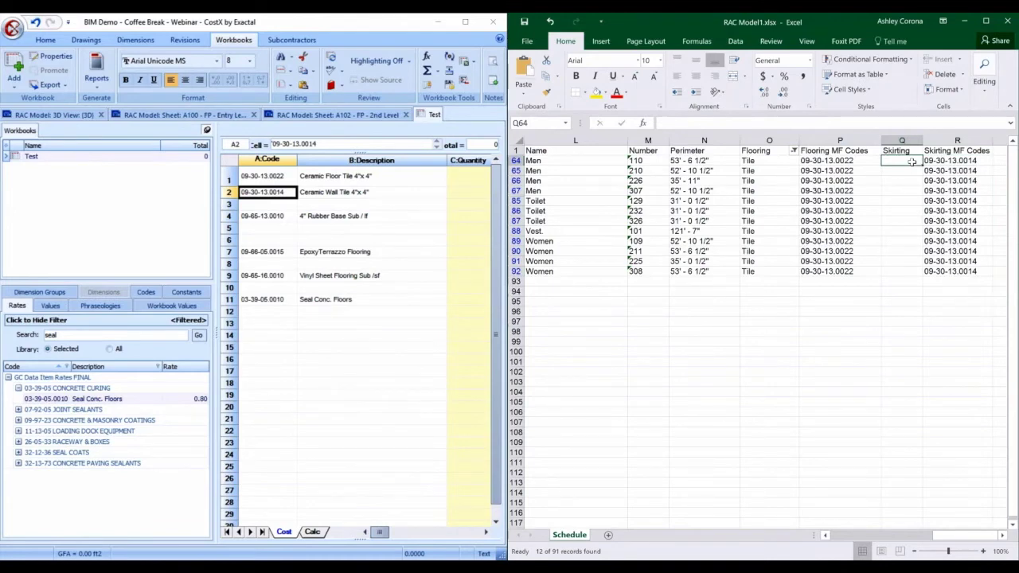
{"action": "type", "text": "Wall Tile"}
{"action": "key", "text": "Return"}
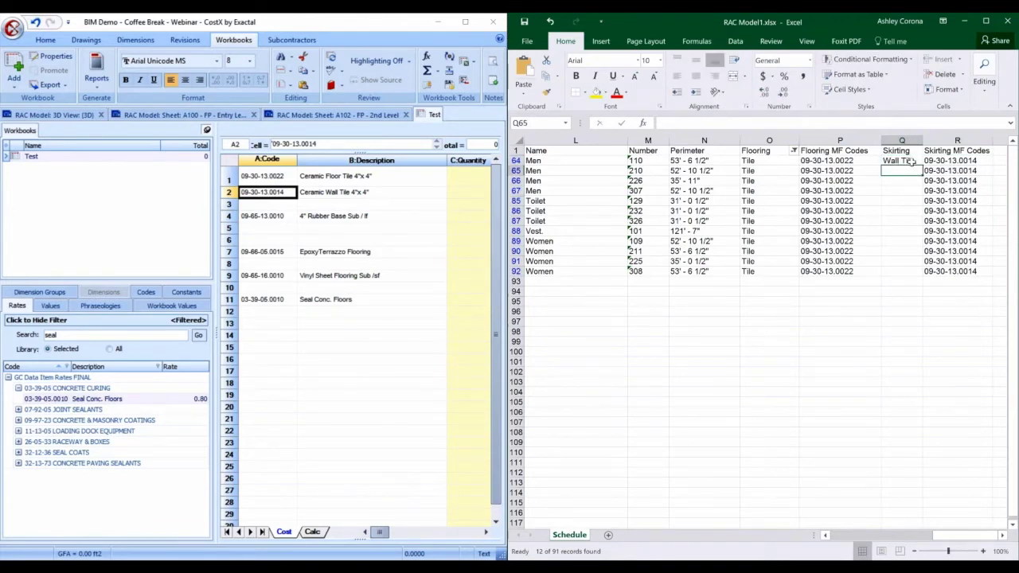
{"action": "left_click", "coordinate": [902, 161]}
{"action": "key", "text": "ctrl+c"}
{"action": "left_click_drag", "start_coordinate": [902, 171], "coordinate": [912, 269]}
{"action": "key", "text": "ctrl+v"}
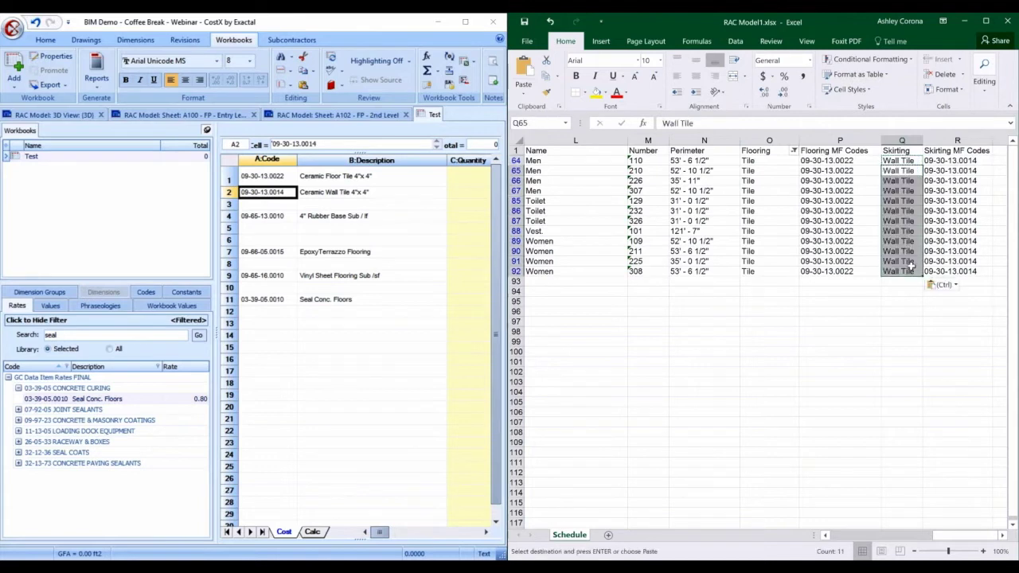
{"action": "left_click", "coordinate": [769, 140]}
Step: Reset the Flooring filter to show all rooms and review the sheet
{"action": "left_click", "coordinate": [794, 150]}
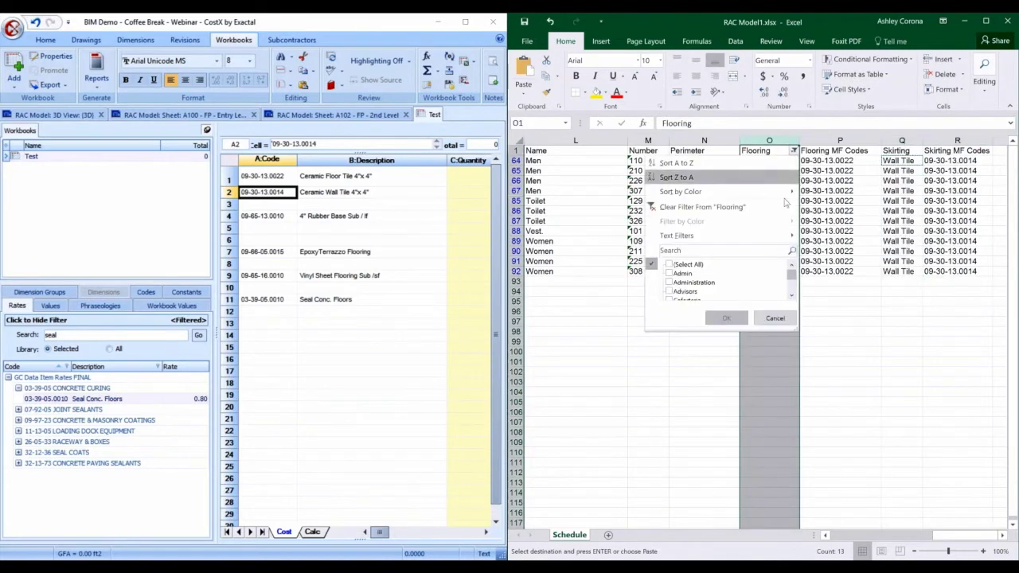
{"action": "left_click", "coordinate": [669, 265]}
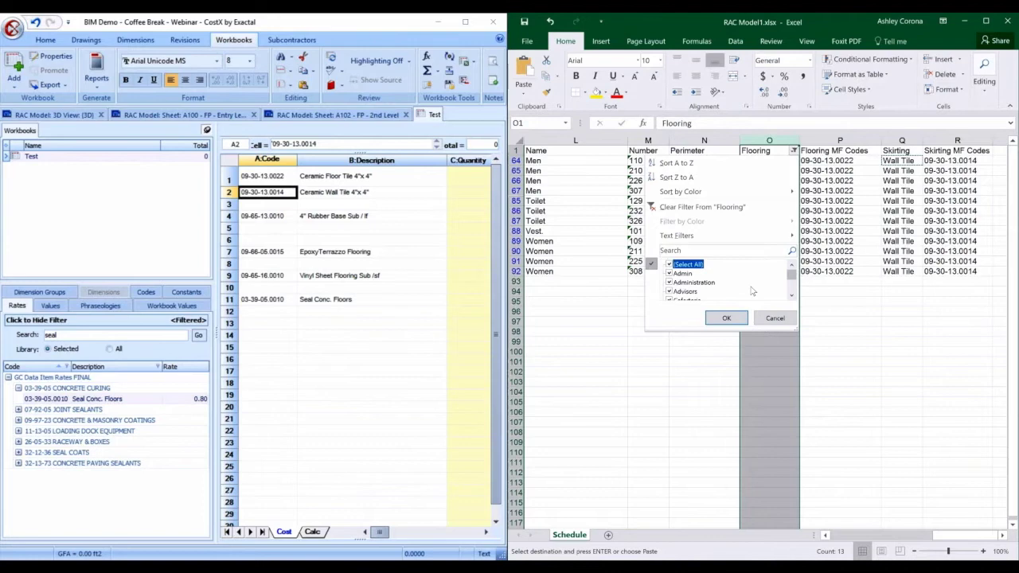
{"action": "left_click", "coordinate": [726, 318]}
{"action": "scroll", "coordinate": [790, 312], "scroll_direction": "down", "scroll_amount": 5}
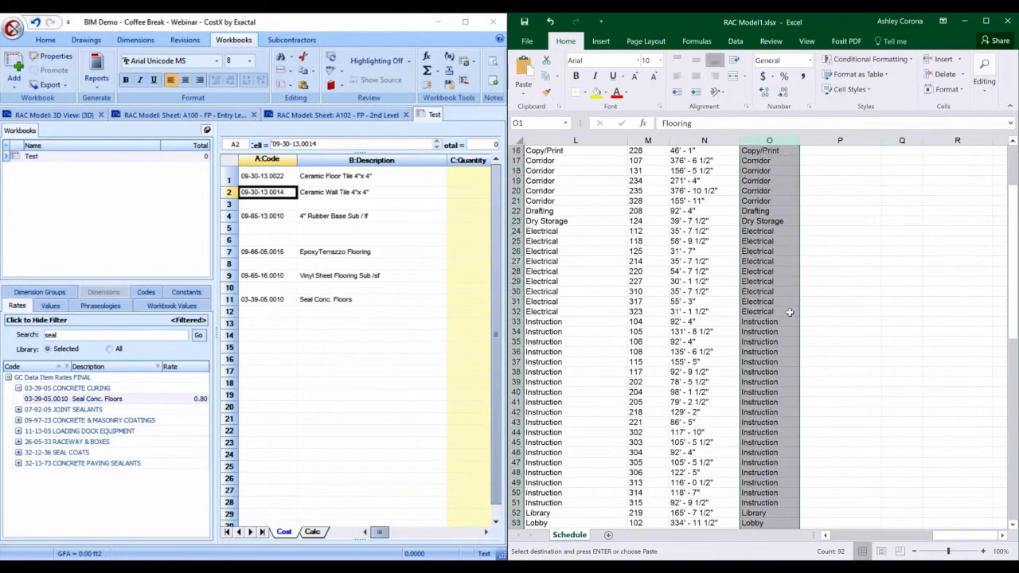
{"action": "scroll", "coordinate": [789, 312], "scroll_direction": "down", "scroll_amount": 13}
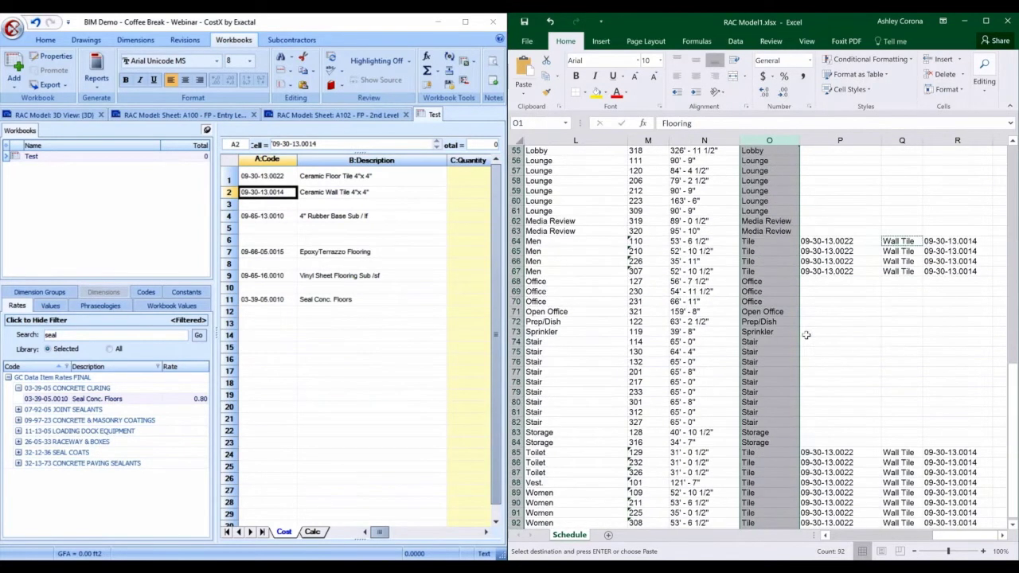
{"action": "scroll", "coordinate": [805, 335], "scroll_direction": "down", "scroll_amount": 3}
{"action": "scroll", "coordinate": [861, 375], "scroll_direction": "up", "scroll_amount": 1}
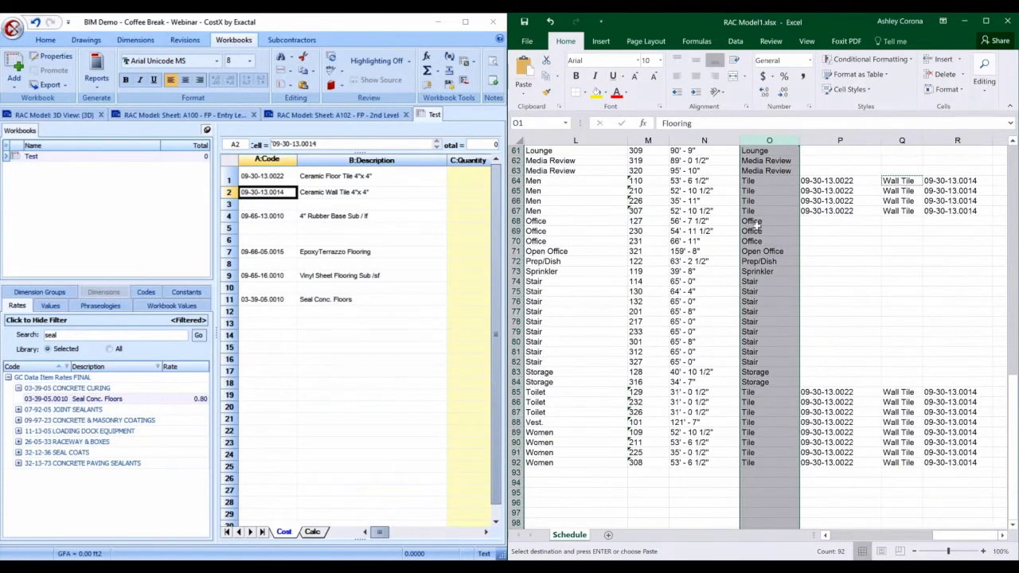
{"action": "left_click", "coordinate": [808, 300]}
{"action": "key", "text": "Escape"}
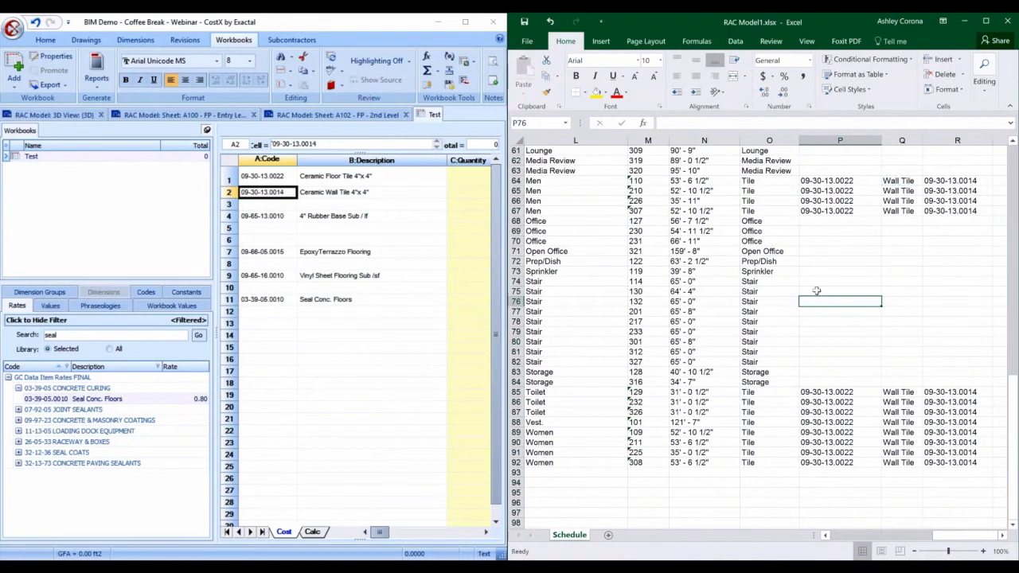
{"action": "scroll", "coordinate": [818, 291], "scroll_direction": "up", "scroll_amount": 20}
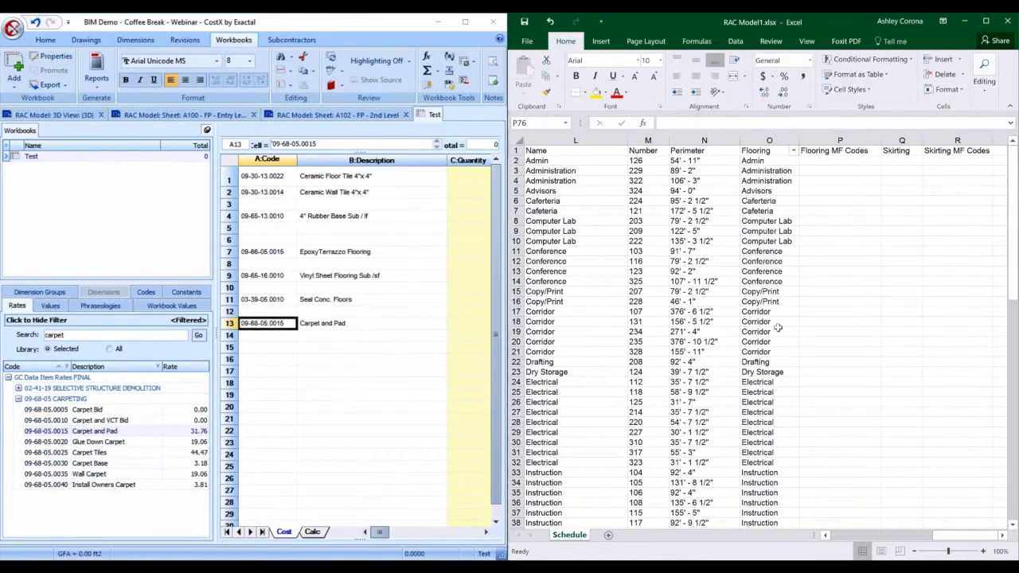
Step: Filter Flooring to Admin, Administration, Advisors, Conference, Instruction, Library, Media Review, Office and Open Office rooms
{"action": "left_click", "coordinate": [372, 383]}
{"action": "left_click", "coordinate": [792, 151]}
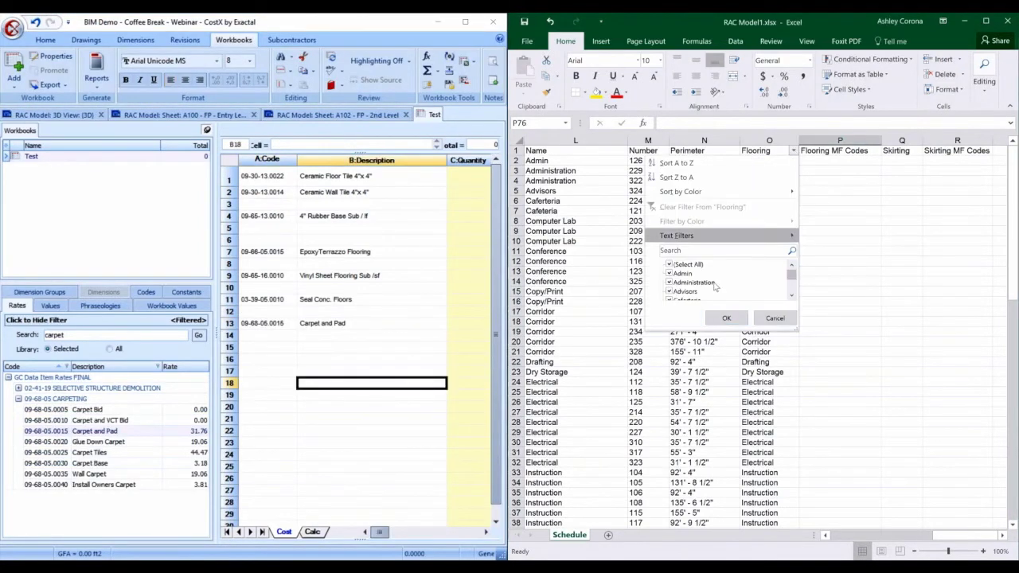
{"action": "left_click_drag", "start_coordinate": [796, 330], "coordinate": [799, 549]}
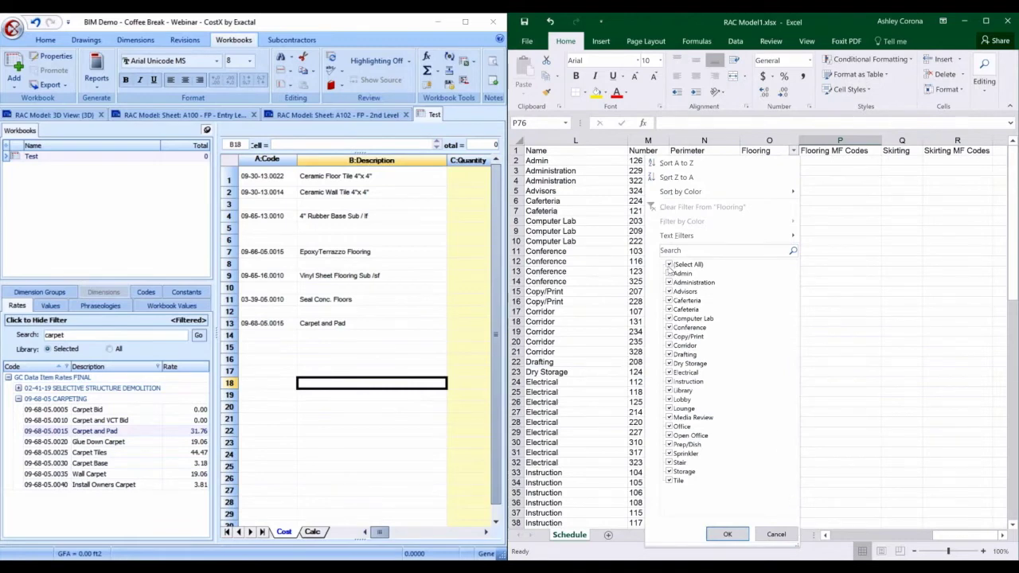
{"action": "left_click", "coordinate": [669, 264]}
{"action": "left_click", "coordinate": [669, 273]}
{"action": "left_click", "coordinate": [669, 282]}
{"action": "left_click", "coordinate": [670, 292]}
{"action": "left_click", "coordinate": [669, 328]}
{"action": "left_click", "coordinate": [670, 381]}
{"action": "left_click", "coordinate": [670, 417]}
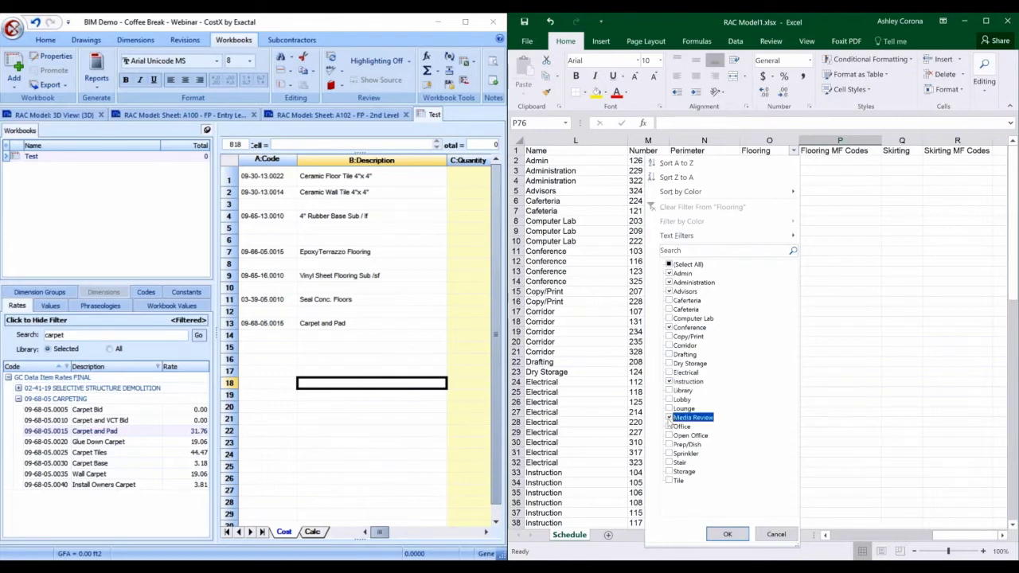
{"action": "left_click", "coordinate": [669, 390]}
{"action": "left_click", "coordinate": [669, 426]}
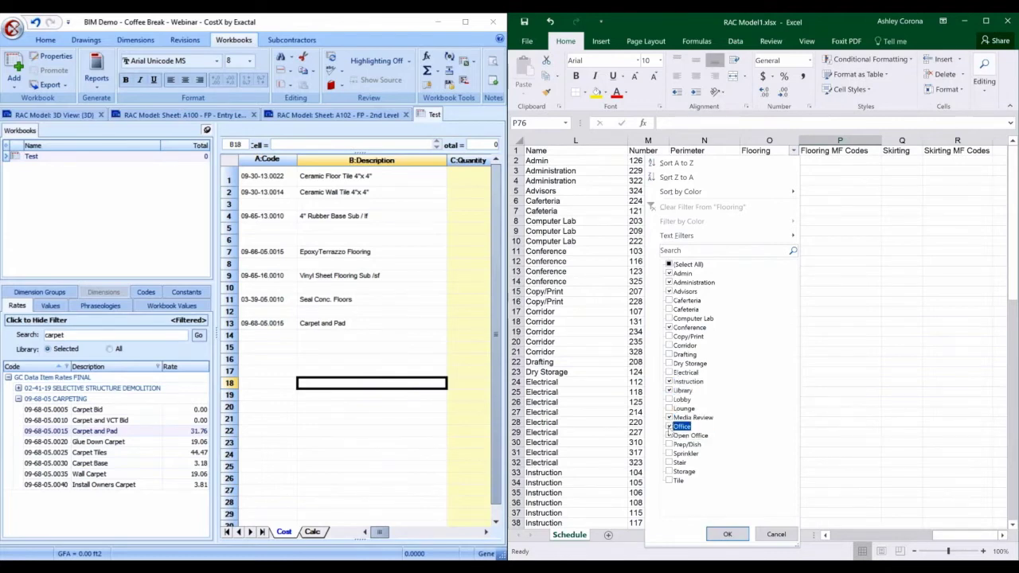
{"action": "left_click", "coordinate": [669, 435]}
{"action": "left_click", "coordinate": [727, 534]}
{"action": "left_click", "coordinate": [817, 162]}
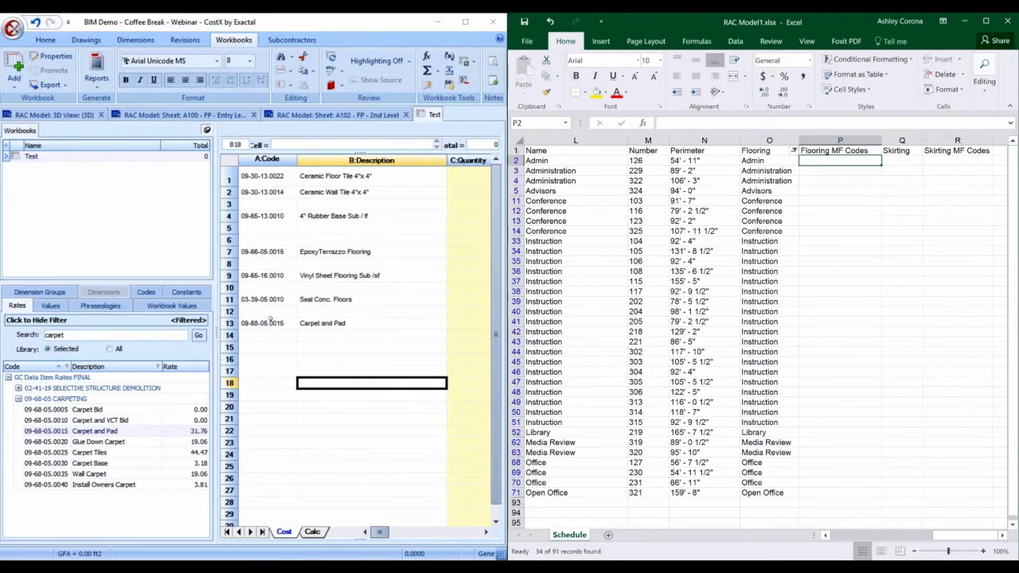
Step: Fill carpet code 09-68-05.0015 into Flooring MF Codes for every visible room
{"action": "left_click", "coordinate": [266, 323]}
{"action": "key", "text": "ctrl+c"}
{"action": "left_click", "coordinate": [835, 160]}
{"action": "key", "text": "ctrl+v"}
{"action": "key", "text": "ctrl+c"}
{"action": "left_click_drag", "start_coordinate": [836, 171], "coordinate": [878, 493]}
{"action": "key", "text": "ctrl+v"}
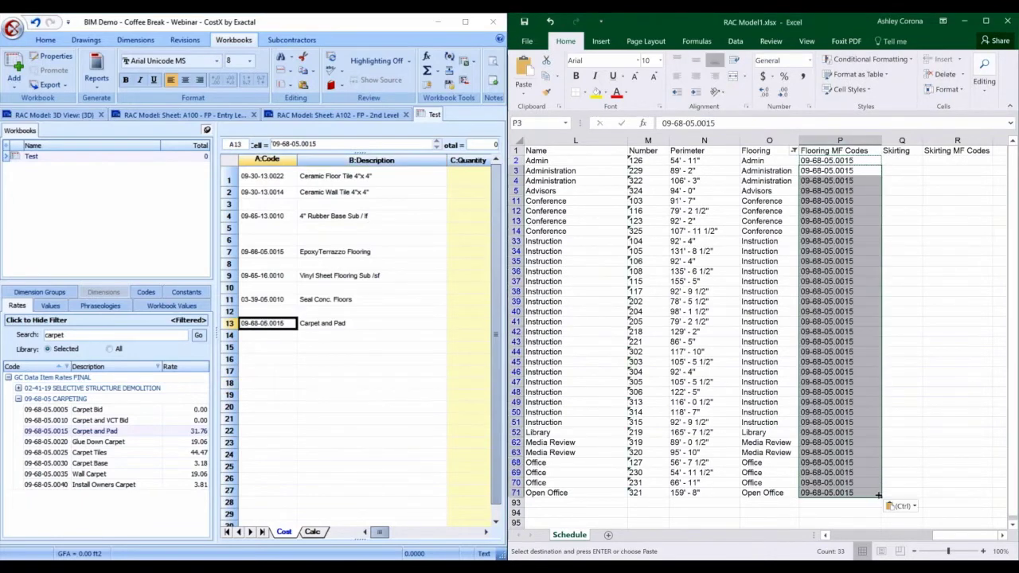
Step: Set the Flooring column to 'Carpet' for all visible rooms
{"action": "left_click_drag", "start_coordinate": [762, 161], "coordinate": [769, 489]}
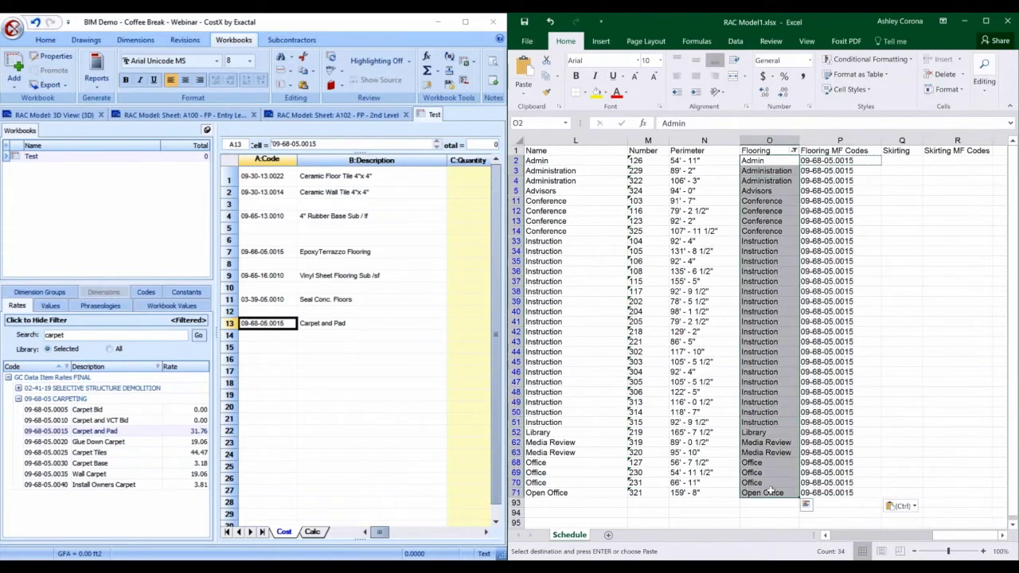
{"action": "type", "text": "Carpet"}
{"action": "left_click", "coordinate": [753, 160]}
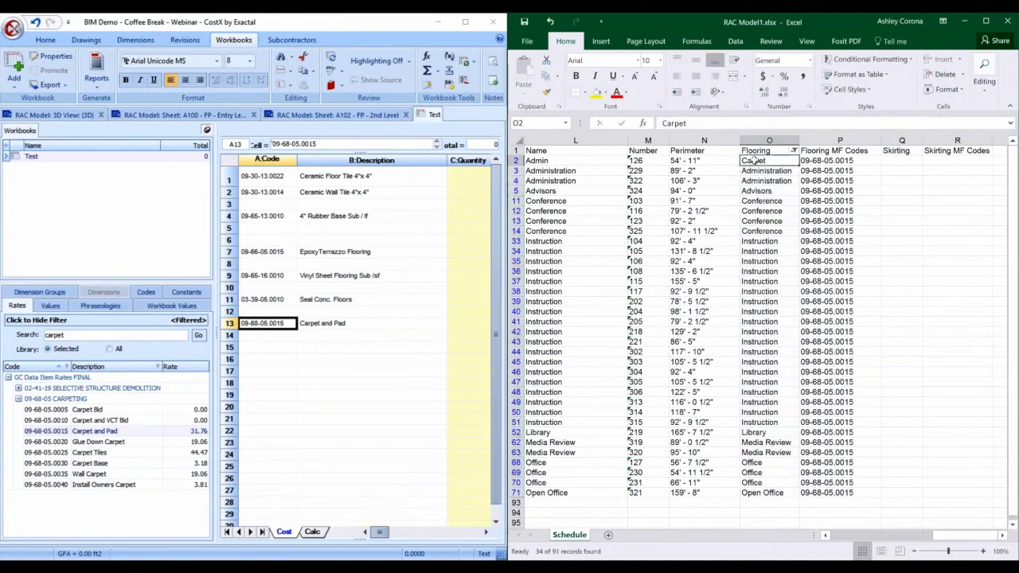
{"action": "key", "text": "ctrl+c"}
{"action": "left_click_drag", "start_coordinate": [753, 171], "coordinate": [769, 492]}
{"action": "key", "text": "ctrl+v"}
Step: Fill the Skirting column with 'Rubber Wall Skirting' and widen column Q to fit
{"action": "left_click", "coordinate": [896, 162]}
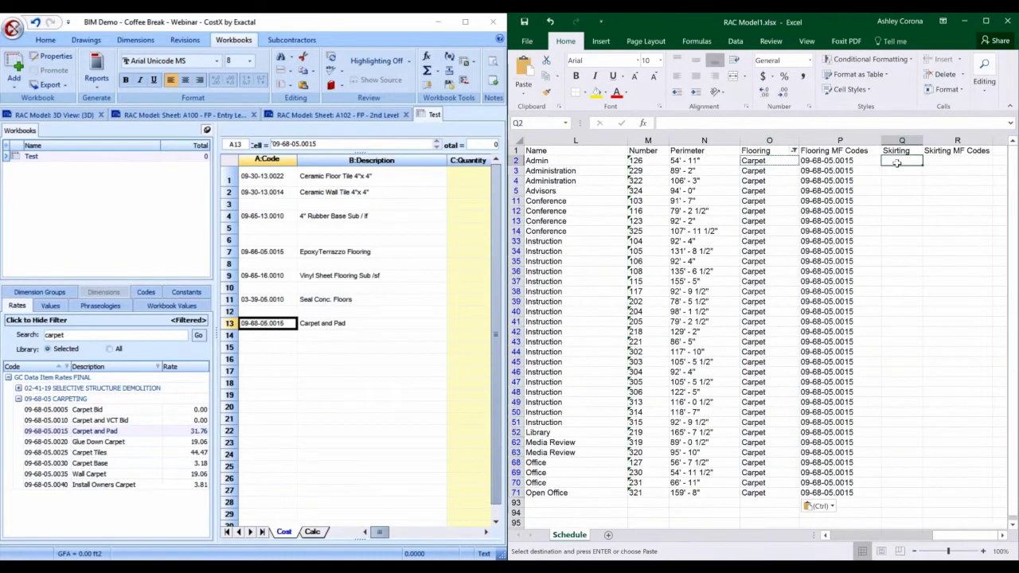
{"action": "type", "text": "Rubber Wall"}
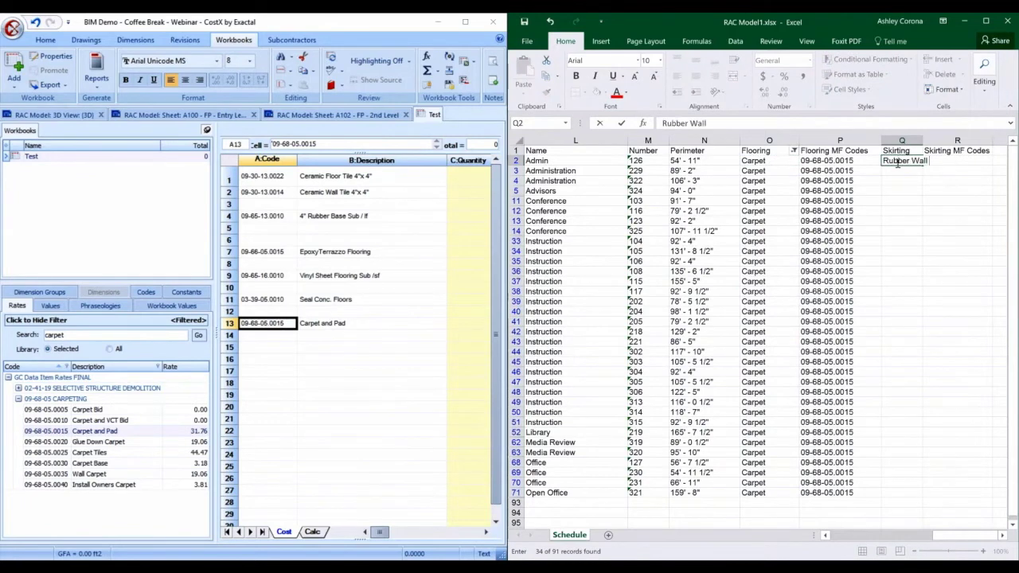
{"action": "type", "text": " Skirting"}
{"action": "key", "text": "Return"}
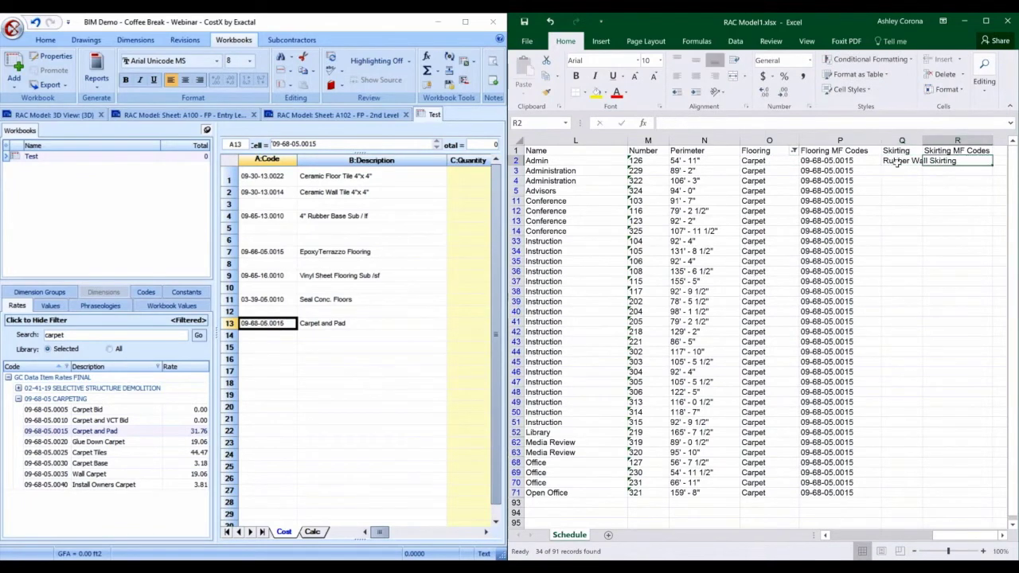
{"action": "left_click", "coordinate": [898, 163]}
{"action": "key", "text": "ctrl+c"}
{"action": "left_click_drag", "start_coordinate": [900, 170], "coordinate": [901, 493]}
{"action": "key", "text": "ctrl+v"}
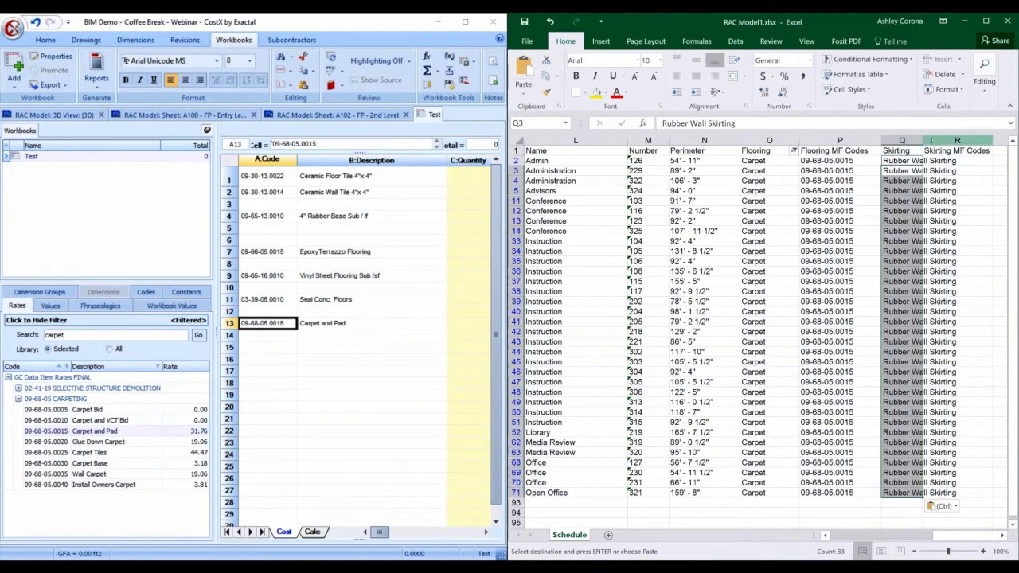
{"action": "double_click", "coordinate": [924, 141]}
{"action": "scroll", "coordinate": [933, 528], "scroll_direction": "right", "scroll_amount": 2}
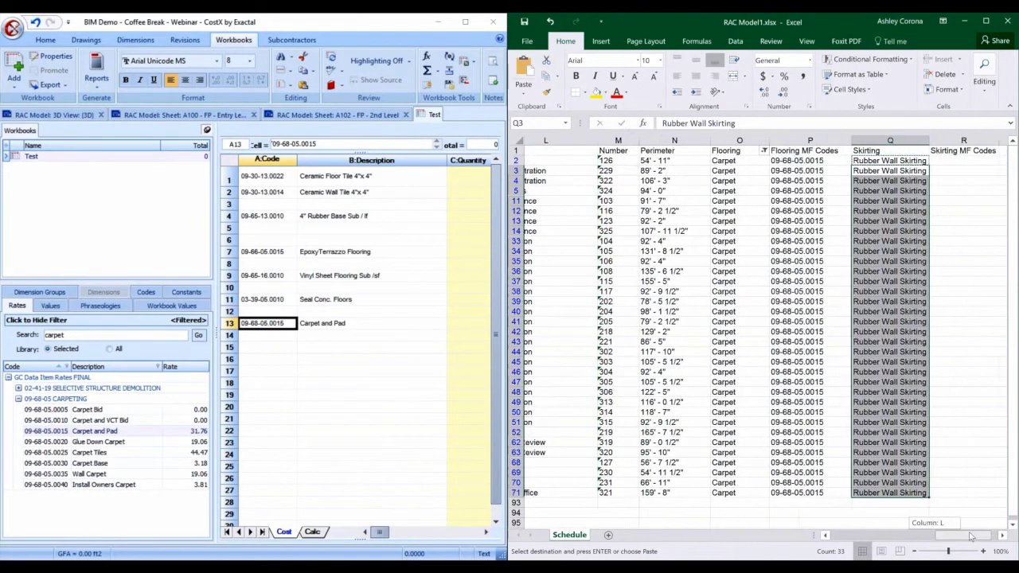
Step: Put rubber base code 09-65-13.0010 under Skirting MF Codes, then show all rooms again
{"action": "left_click", "coordinate": [876, 160]}
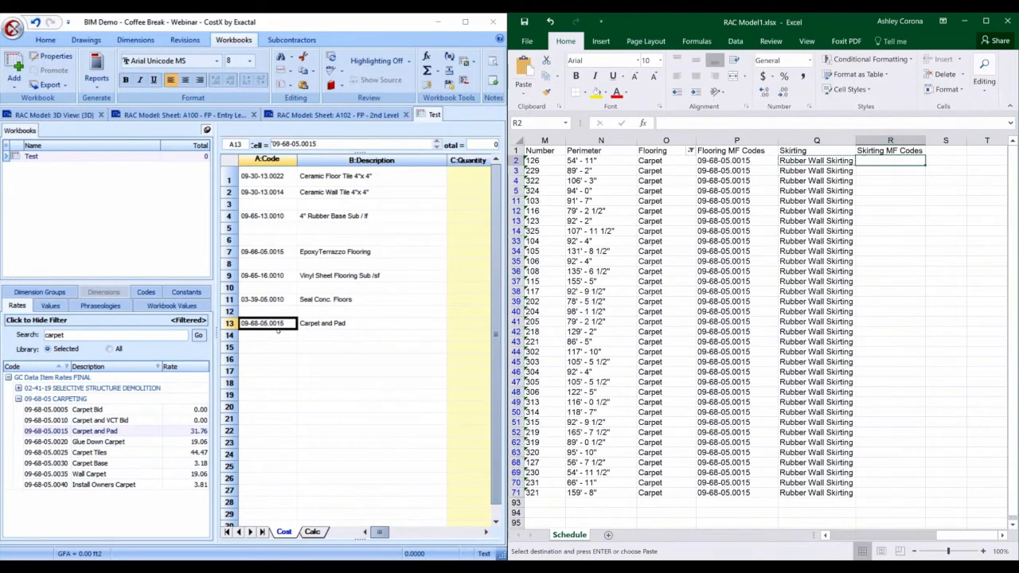
{"action": "left_click", "coordinate": [273, 215]}
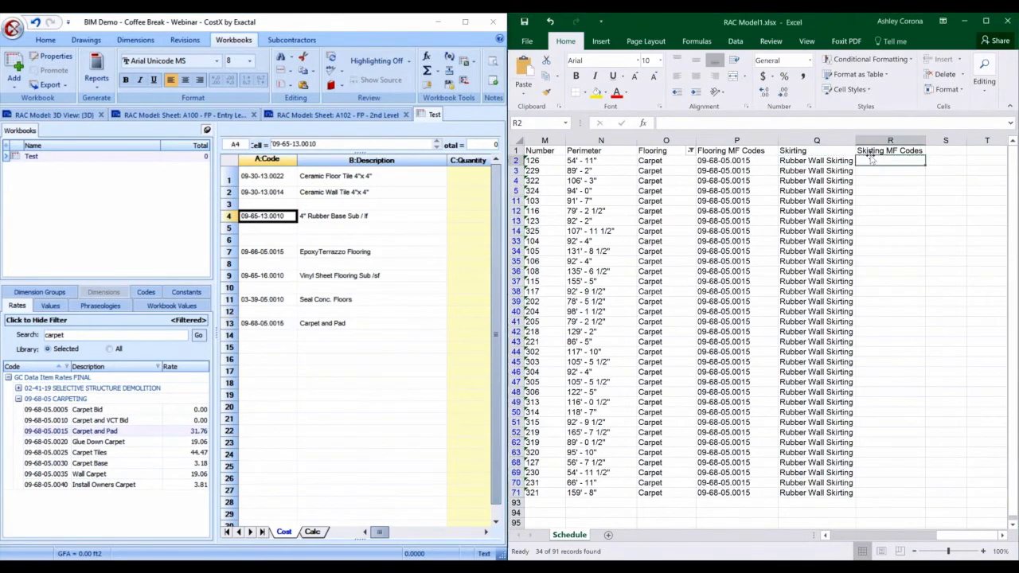
{"action": "key", "text": "ctrl+v"}
{"action": "key", "text": "ctrl+c"}
{"action": "left_click_drag", "start_coordinate": [886, 171], "coordinate": [886, 485]}
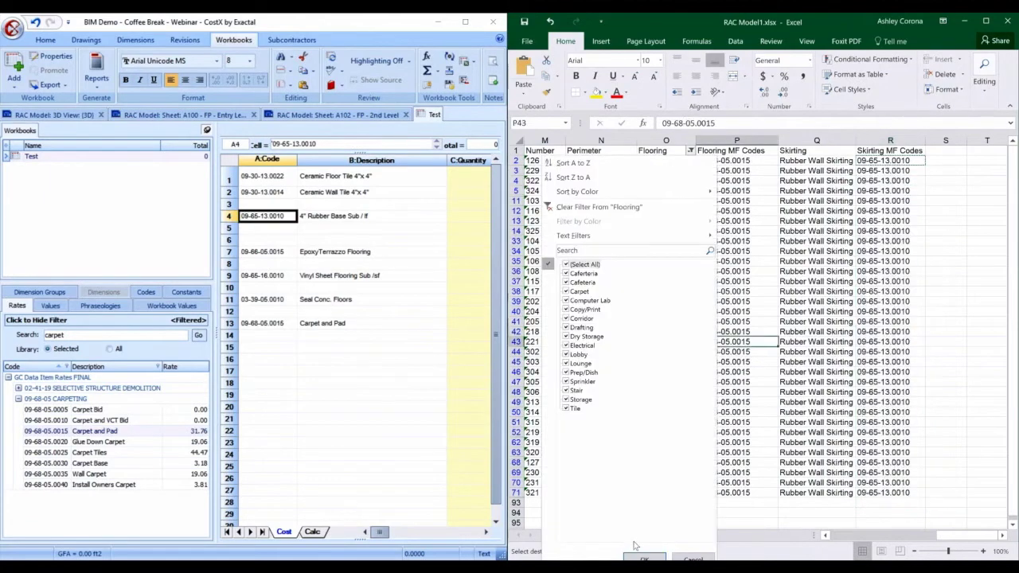
{"action": "left_click", "coordinate": [643, 557]}
{"action": "scroll", "coordinate": [796, 417], "scroll_direction": "left", "scroll_amount": 2}
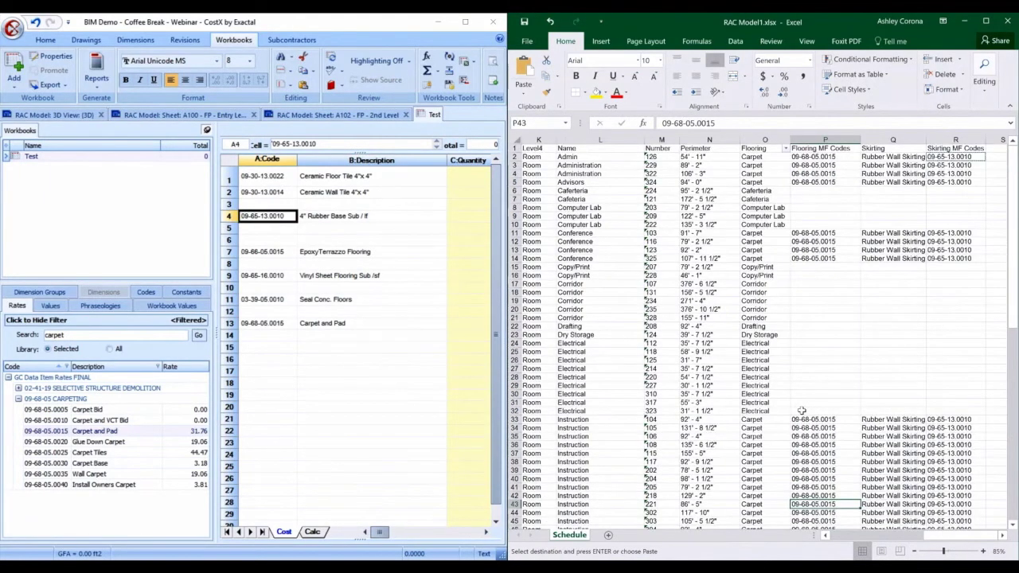
{"action": "left_click", "coordinate": [921, 182]}
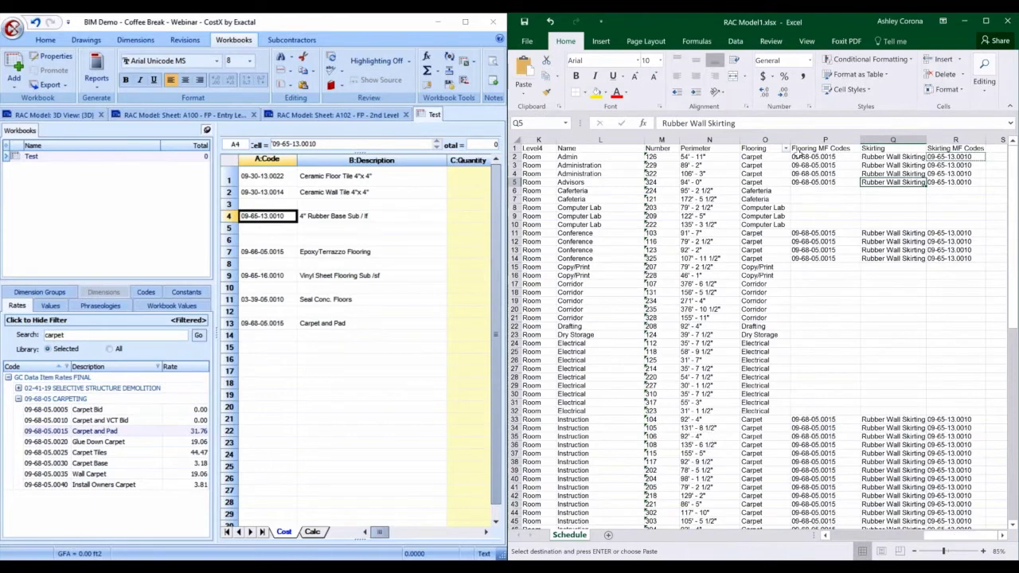
Step: Filter the Flooring column to the Cafeteria, Computer Lab, Copy/Print, Drafting and Lounge rooms
{"action": "left_click", "coordinate": [786, 149]}
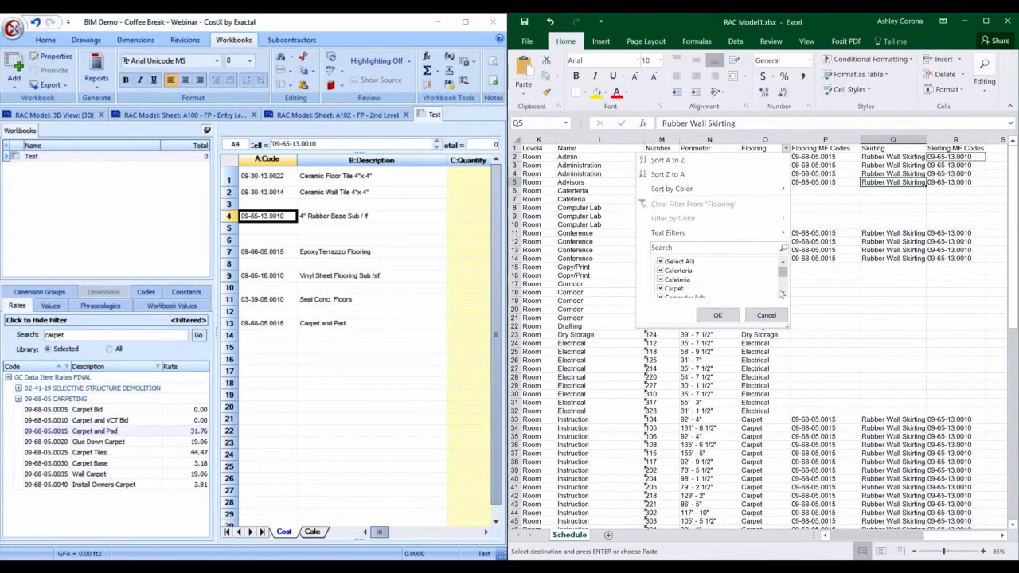
{"action": "left_click_drag", "start_coordinate": [788, 329], "coordinate": [795, 487]}
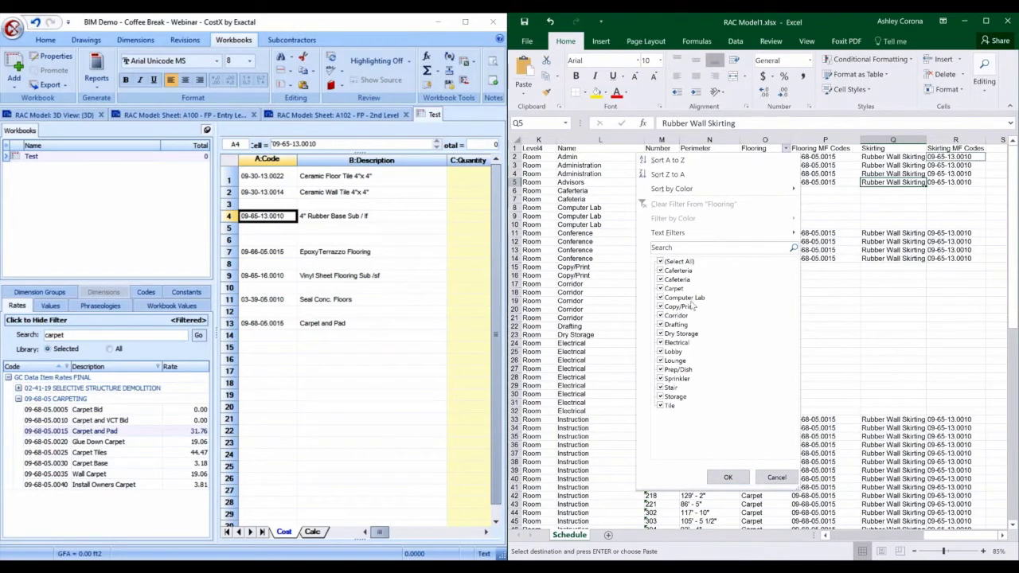
{"action": "left_click", "coordinate": [659, 261]}
{"action": "left_click", "coordinate": [664, 270]}
{"action": "left_click", "coordinate": [663, 279]}
{"action": "left_click", "coordinate": [664, 297]}
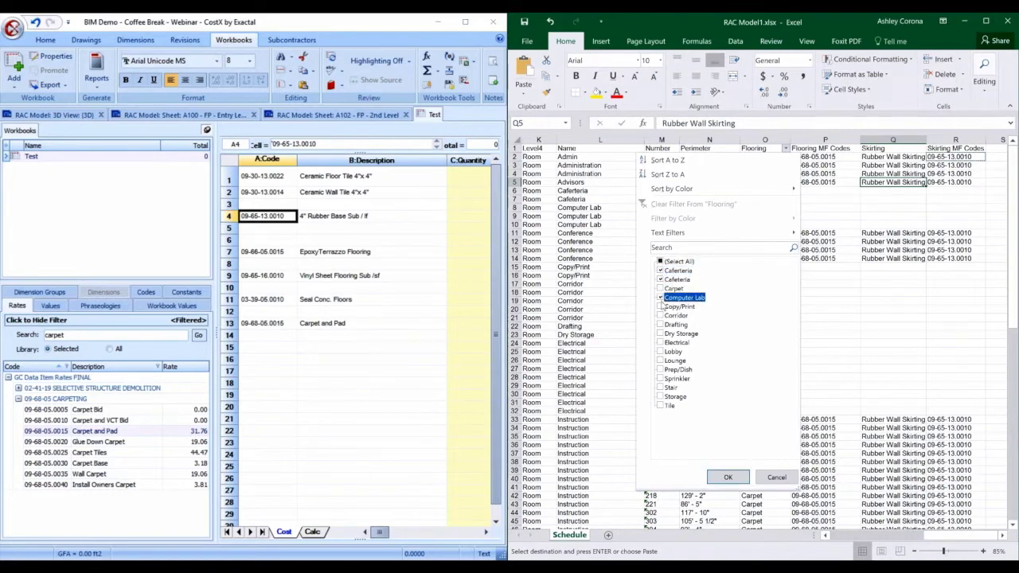
{"action": "left_click", "coordinate": [660, 306]}
{"action": "left_click", "coordinate": [660, 324]}
{"action": "left_click", "coordinate": [660, 360]}
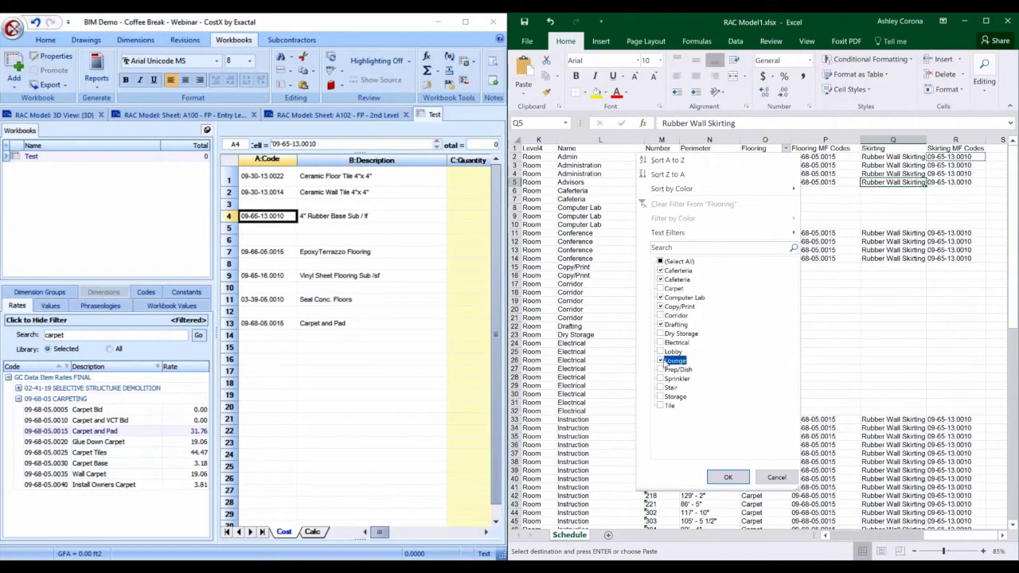
{"action": "left_click", "coordinate": [726, 476]}
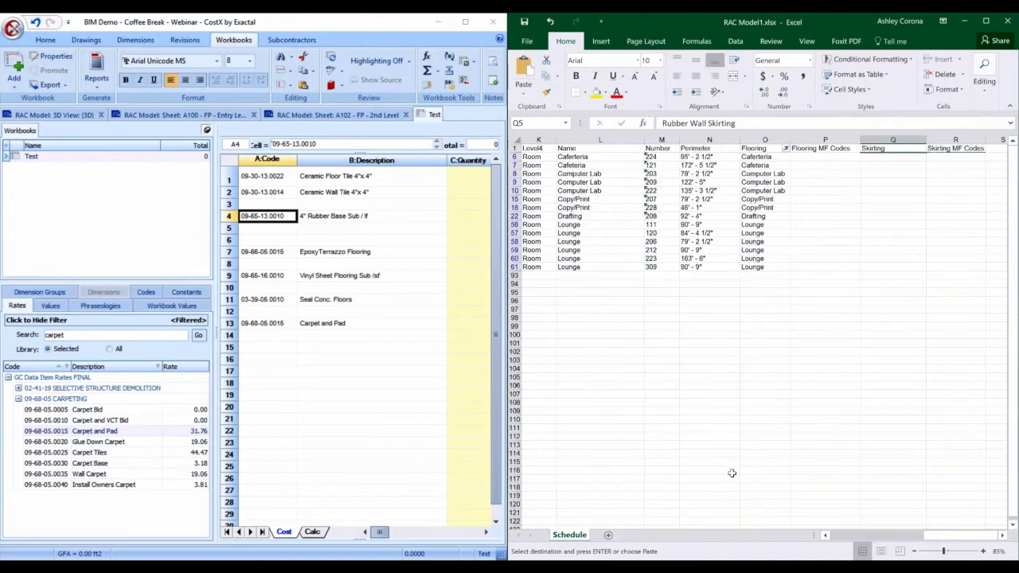
Step: Enter Vinyl Floor Tile in O6 and copy it down the filtered Flooring cells
{"action": "left_click", "coordinate": [774, 158]}
{"action": "type", "text": "Vinyl Floor Tile"}
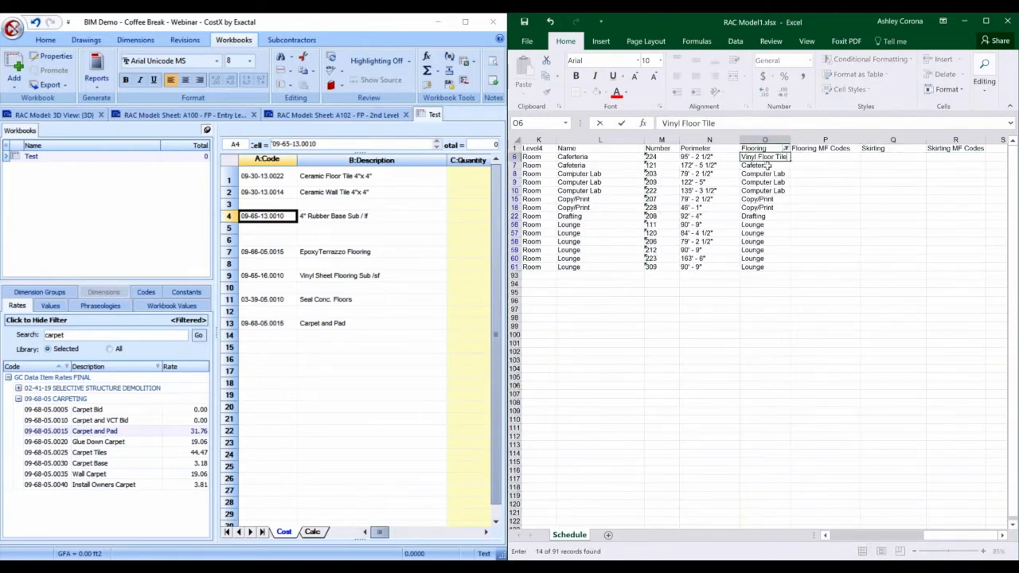
{"action": "key", "text": "Return"}
{"action": "left_click", "coordinate": [764, 157]}
{"action": "key", "text": "ctrl+c"}
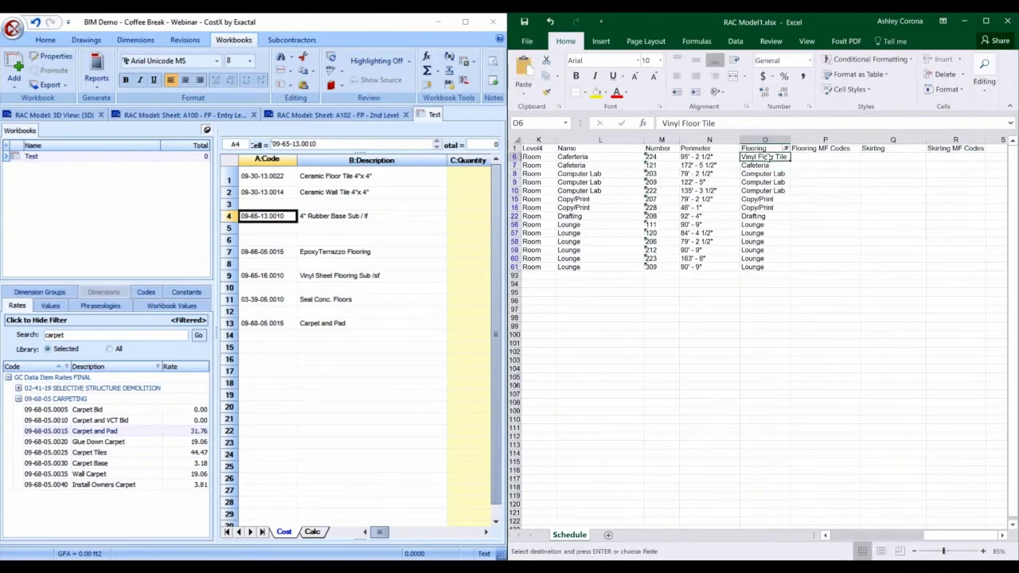
{"action": "left_click_drag", "start_coordinate": [765, 165], "coordinate": [764, 267]}
{"action": "key", "text": "ctrl+v"}
Step: Fill the Flooring MF Codes cells with vinyl code 09-65-16.0010 for the filtered rooms
{"action": "left_click", "coordinate": [833, 157]}
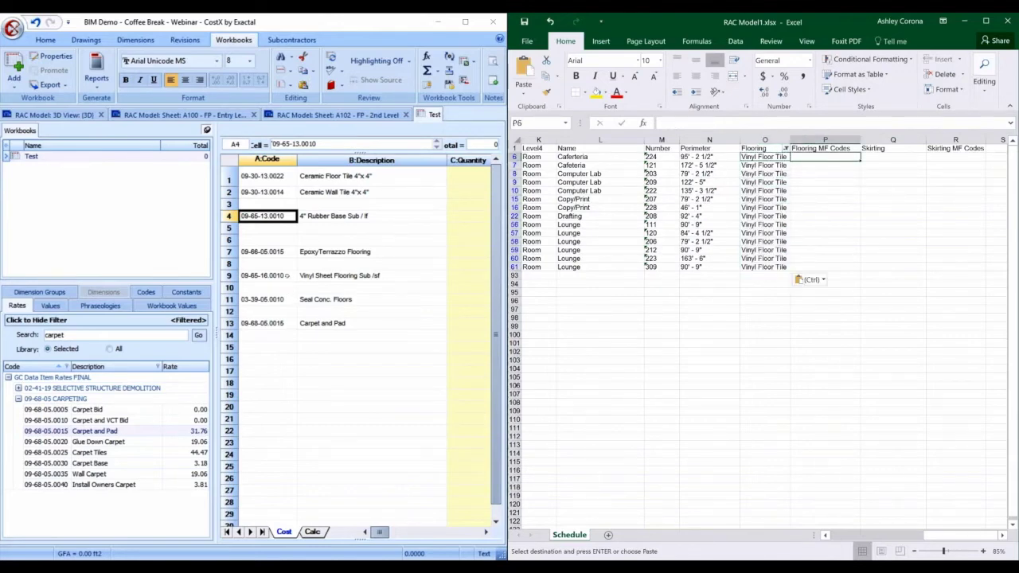
{"action": "left_click", "coordinate": [267, 275]}
{"action": "key", "text": "ctrl+c"}
{"action": "left_click", "coordinate": [825, 157]}
{"action": "key", "text": "ctrl+v"}
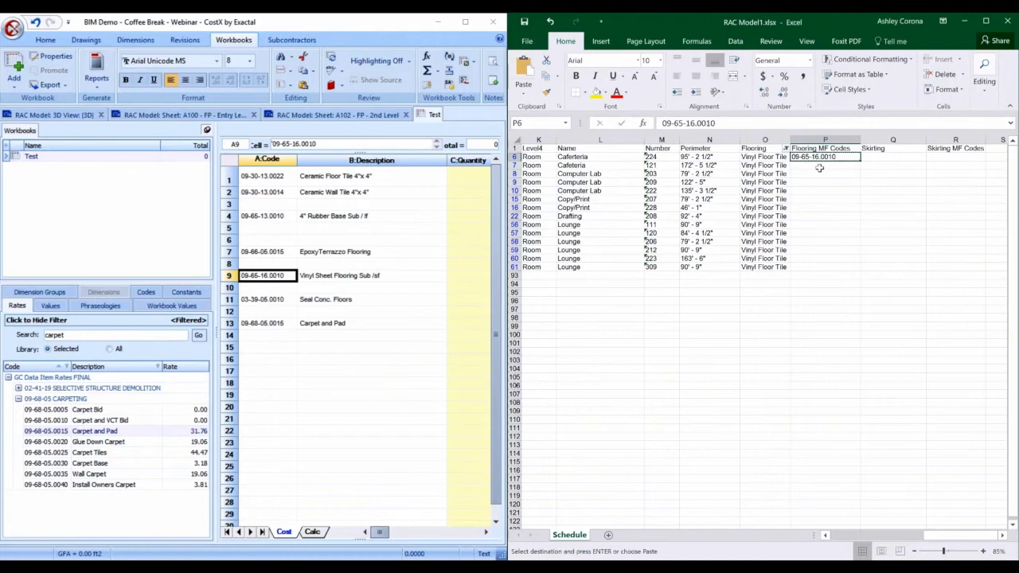
{"action": "left_click_drag", "start_coordinate": [819, 168], "coordinate": [819, 266]}
{"action": "key", "text": "ctrl+v"}
Step: Fill the skirting columns with Rubber Wall Skirting and code 09-65-13.0010 for every filtered room
{"action": "left_click", "coordinate": [883, 158]}
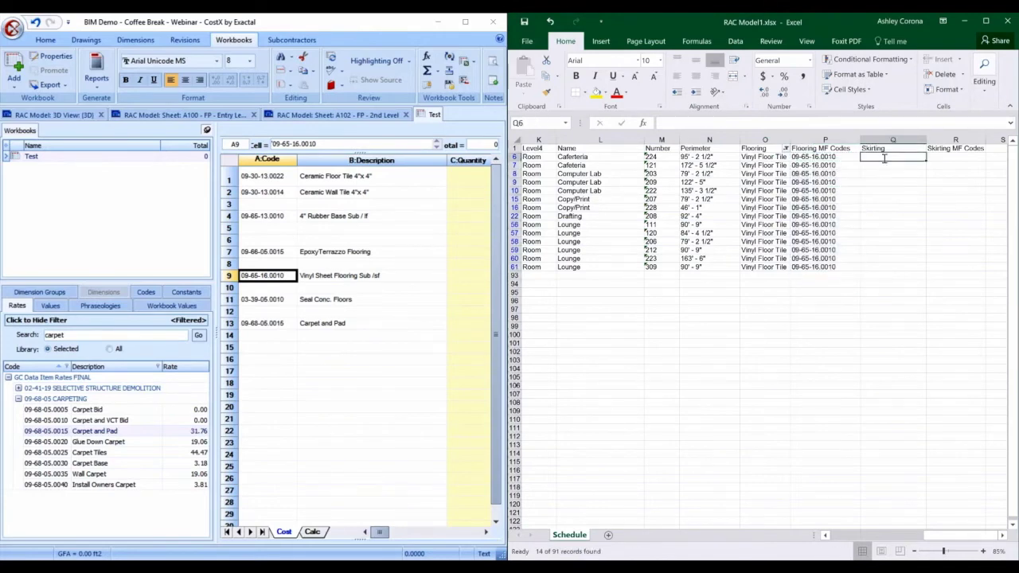
{"action": "type", "text": "Rubber Wall Skirting"}
{"action": "key", "text": "Tab"}
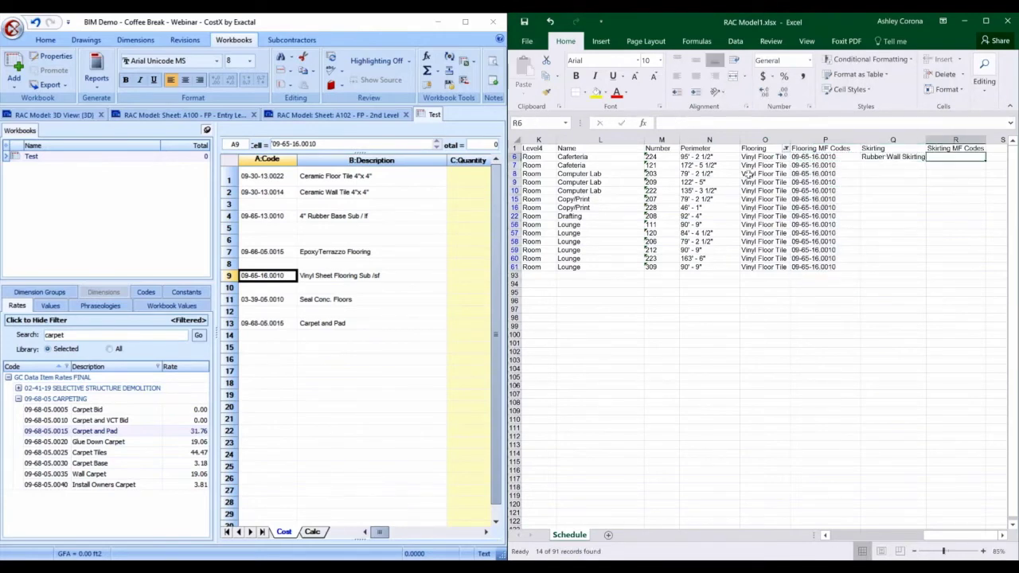
{"action": "left_click", "coordinate": [263, 216]}
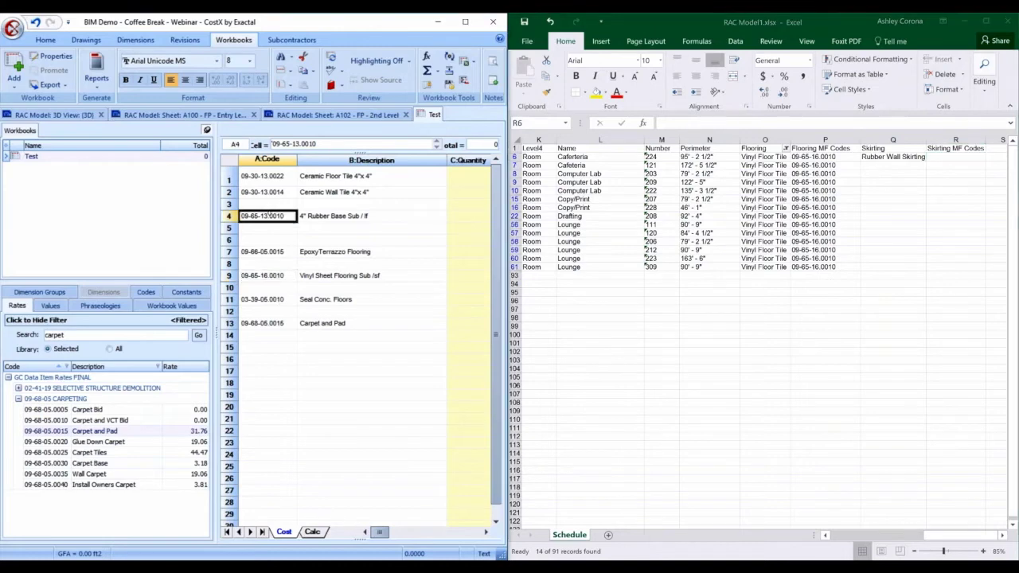
{"action": "key", "text": "ctrl+c"}
{"action": "left_click", "coordinate": [955, 157]}
{"action": "key", "text": "ctrl+v"}
{"action": "left_click_drag", "start_coordinate": [892, 165], "coordinate": [942, 266]}
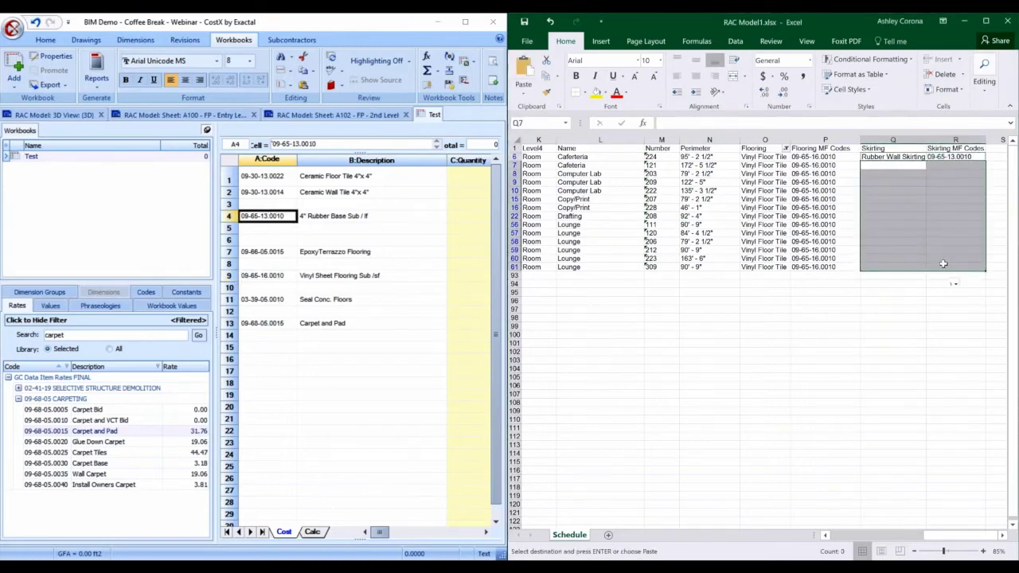
{"action": "key", "text": "ctrl+v"}
{"action": "left_click", "coordinate": [923, 301]}
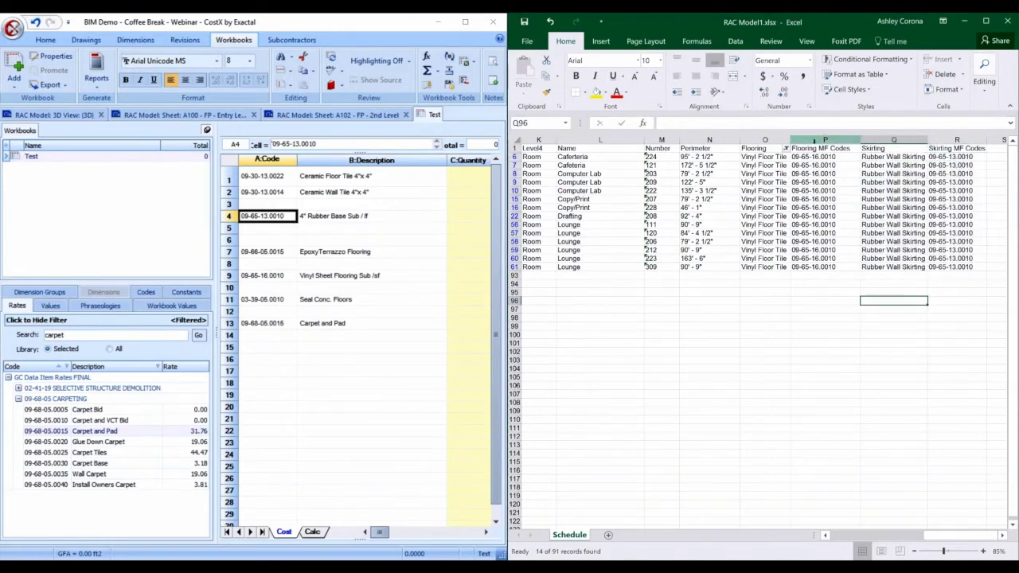
{"action": "left_click", "coordinate": [785, 149]}
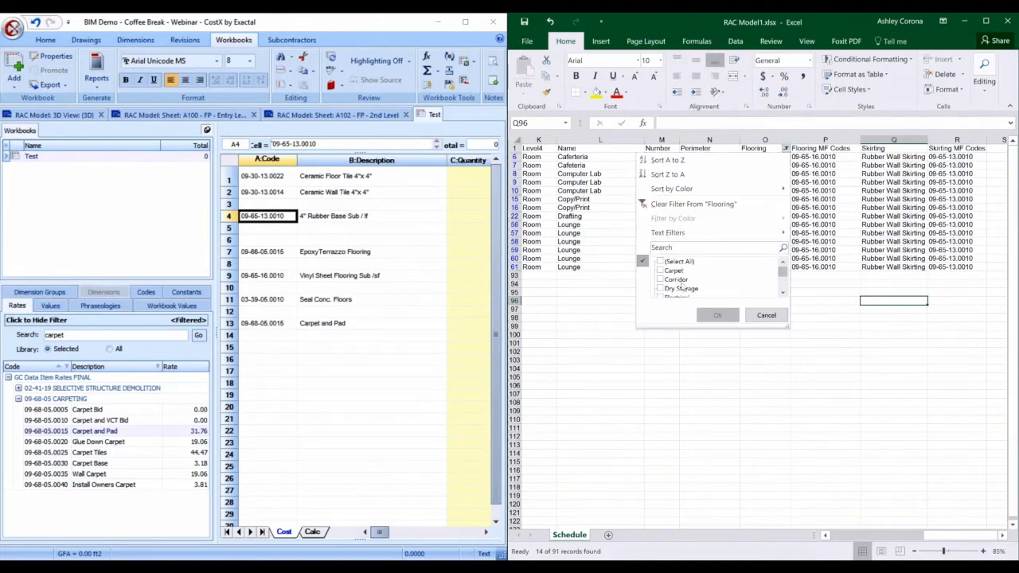
Step: Reset the Flooring filter, then filter it to only the Corridor and Stair rooms
{"action": "left_click", "coordinate": [664, 262]}
{"action": "left_click", "coordinate": [717, 316]}
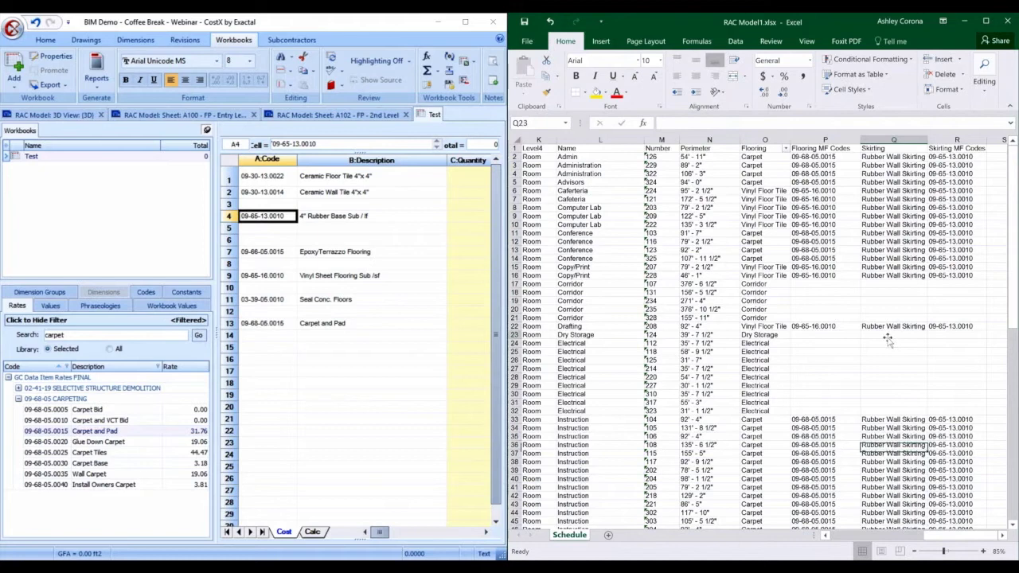
{"action": "left_click", "coordinate": [886, 335]}
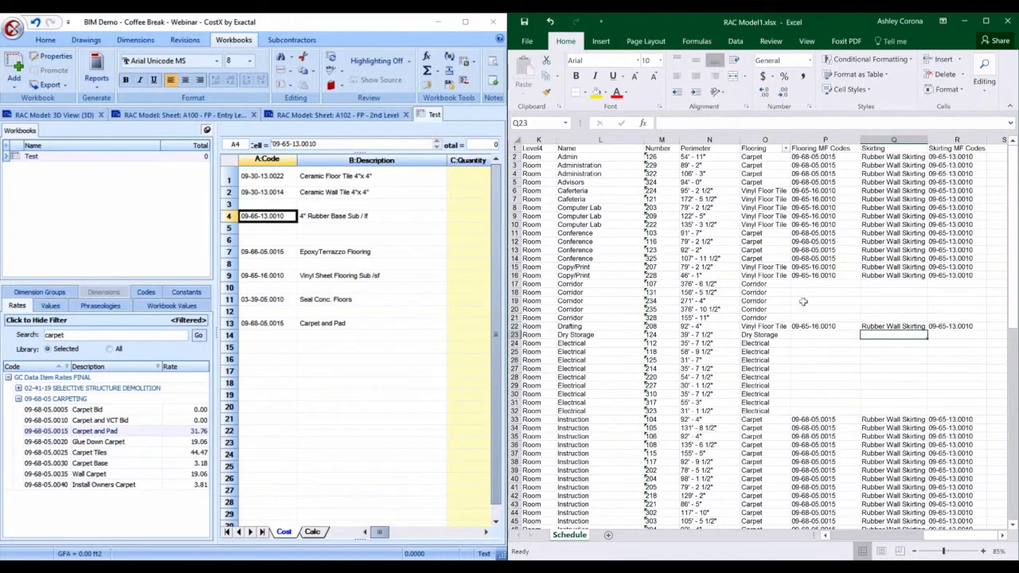
{"action": "left_click", "coordinate": [786, 149]}
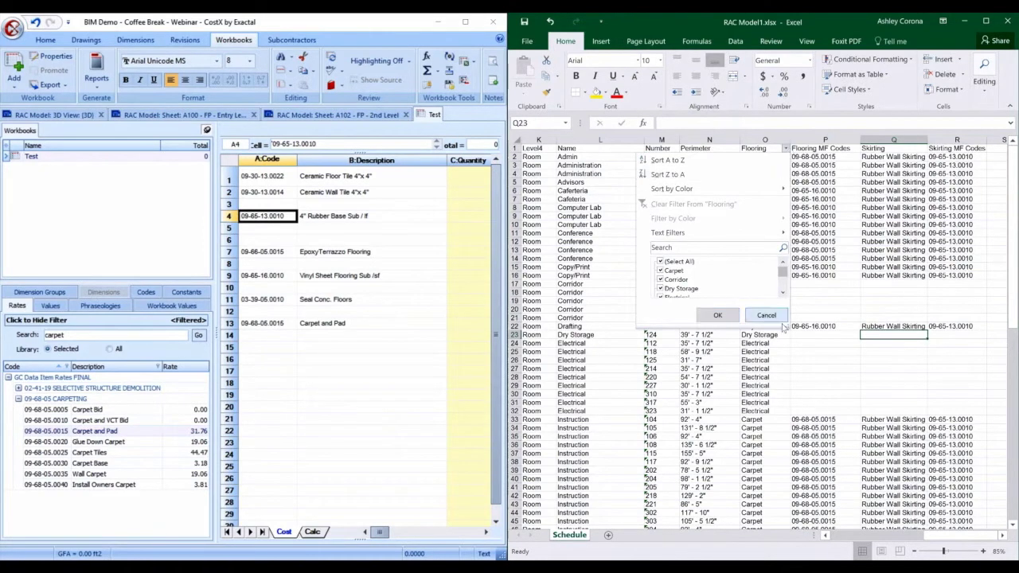
{"action": "left_click_drag", "start_coordinate": [787, 333], "coordinate": [789, 527]}
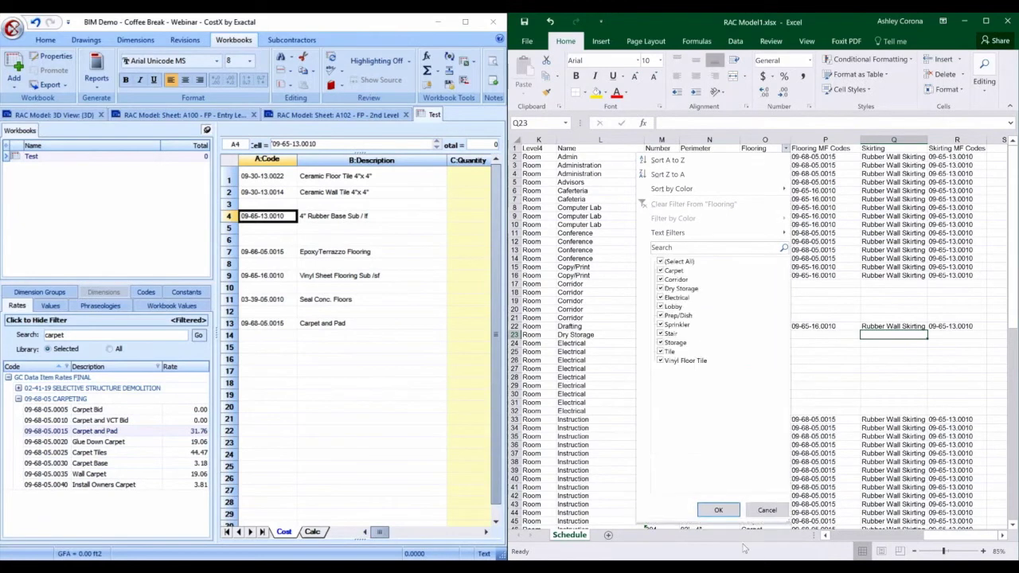
{"action": "left_click", "coordinate": [660, 261]}
{"action": "left_click", "coordinate": [660, 279]}
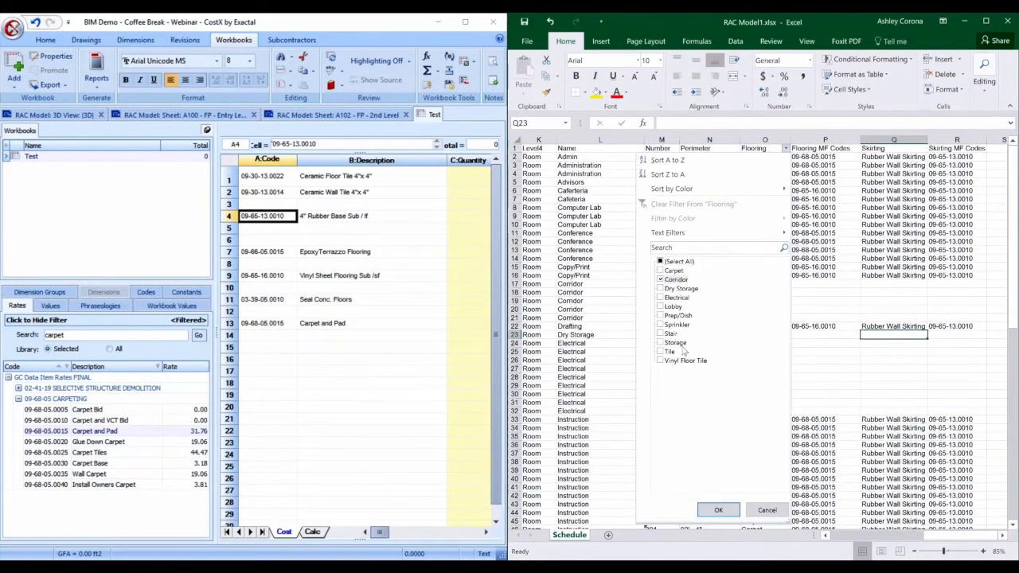
{"action": "left_click", "coordinate": [661, 334]}
{"action": "left_click", "coordinate": [718, 510]}
Step: Enter Terrazzo in the first Flooring cell and fill it down the filtered rows
{"action": "left_click", "coordinate": [802, 157]}
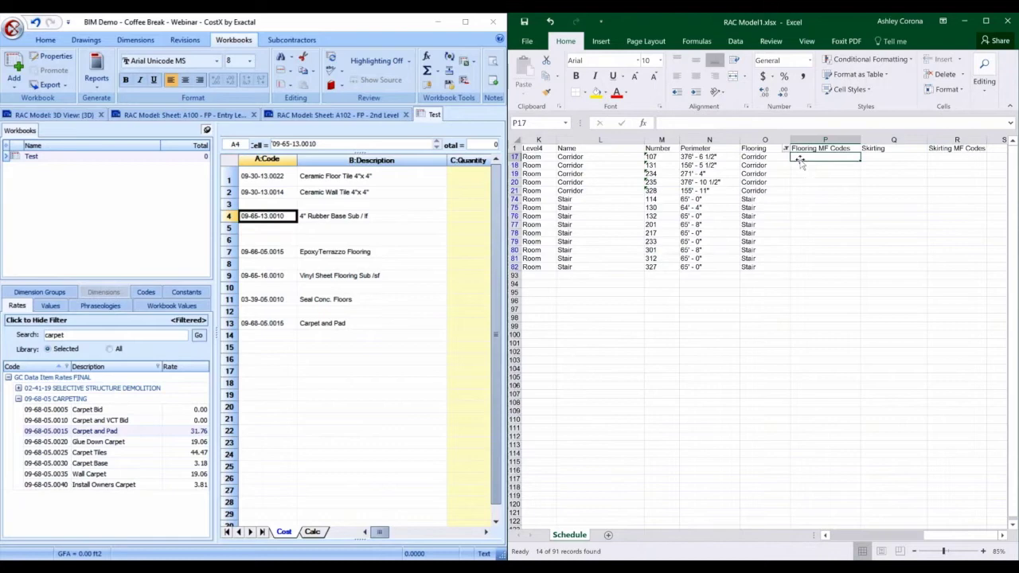
{"action": "left_click", "coordinate": [781, 156]}
{"action": "type", "text": "Terrazzo"}
{"action": "key", "text": "Return"}
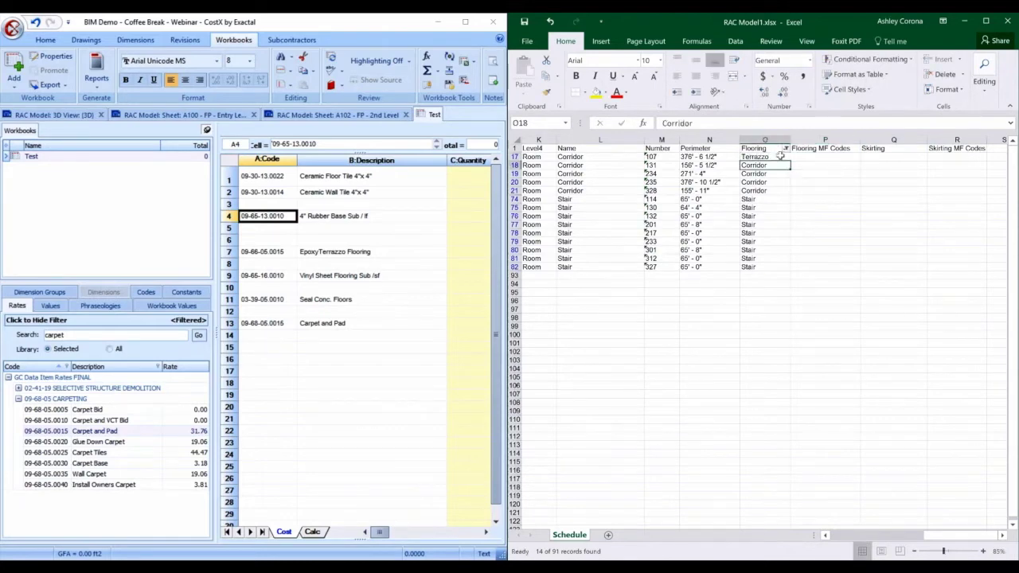
{"action": "key", "text": "Up"}
{"action": "key", "text": "ctrl+c"}
{"action": "key", "text": "Down"}
{"action": "key", "text": "ctrl+shift+Down"}
{"action": "key", "text": "ctrl+v"}
{"action": "key", "text": "Escape"}
Step: Fill the Flooring MF Codes with Epoxy Terrazzo code 09-66-05.0015 for the filtered rows
{"action": "key", "text": "Up"}
{"action": "key", "text": "Right"}
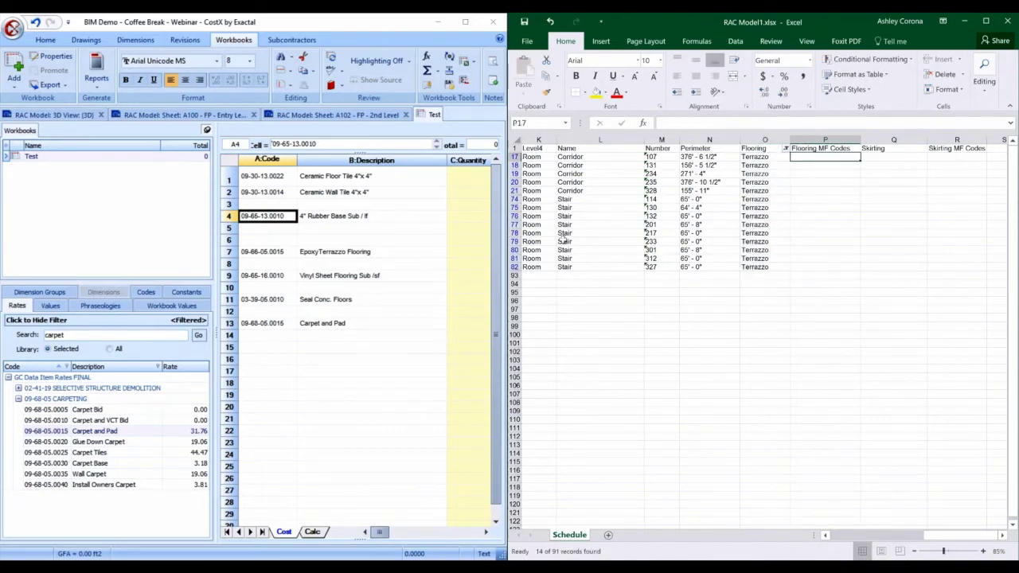
{"action": "left_click", "coordinate": [266, 252]}
{"action": "key", "text": "ctrl+c"}
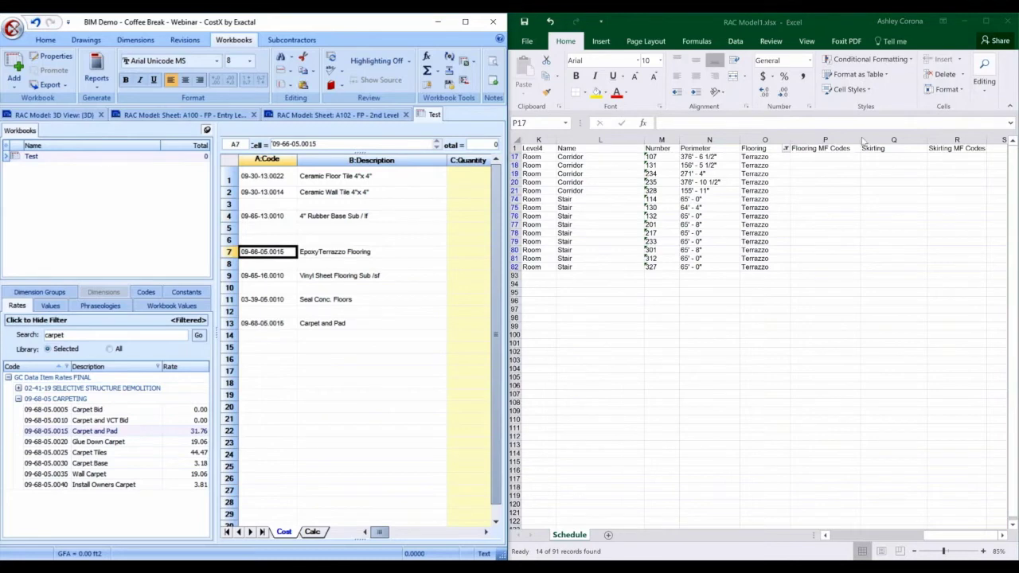
{"action": "left_click", "coordinate": [708, 122]}
{"action": "key", "text": "ctrl+v"}
{"action": "key", "text": "Return"}
{"action": "key", "text": "Up"}
{"action": "key", "text": "ctrl+c"}
{"action": "key", "text": "Down"}
{"action": "key", "text": "ctrl+shift+Down"}
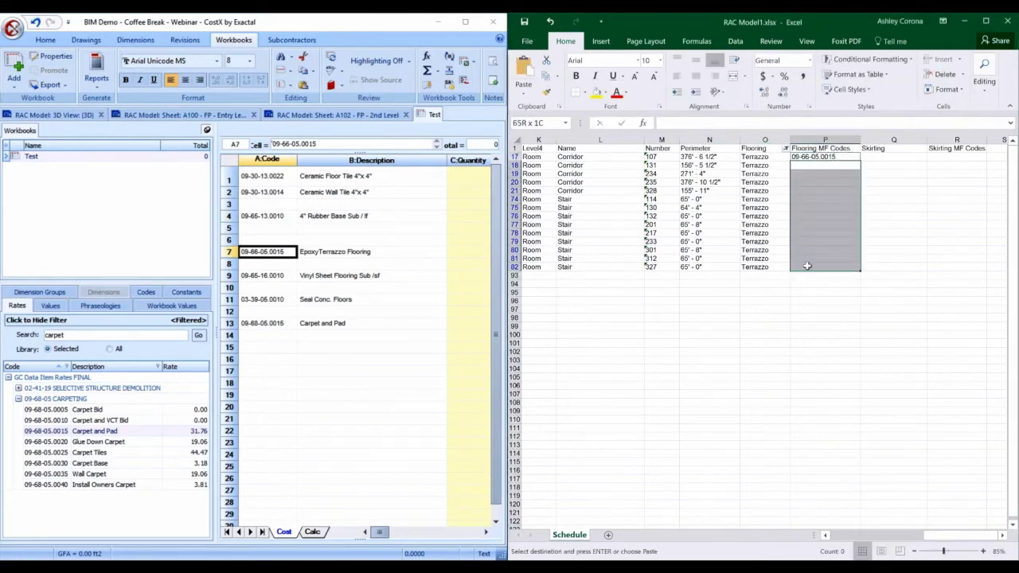
{"action": "key", "text": "ctrl+v"}
Step: Enter Rubber Wall Skirting with code 09-65-13.0010 in the first skirting row
{"action": "left_click", "coordinate": [897, 159]}
{"action": "key", "text": "Escape"}
{"action": "type", "text": "Rubber Wall Skirting"}
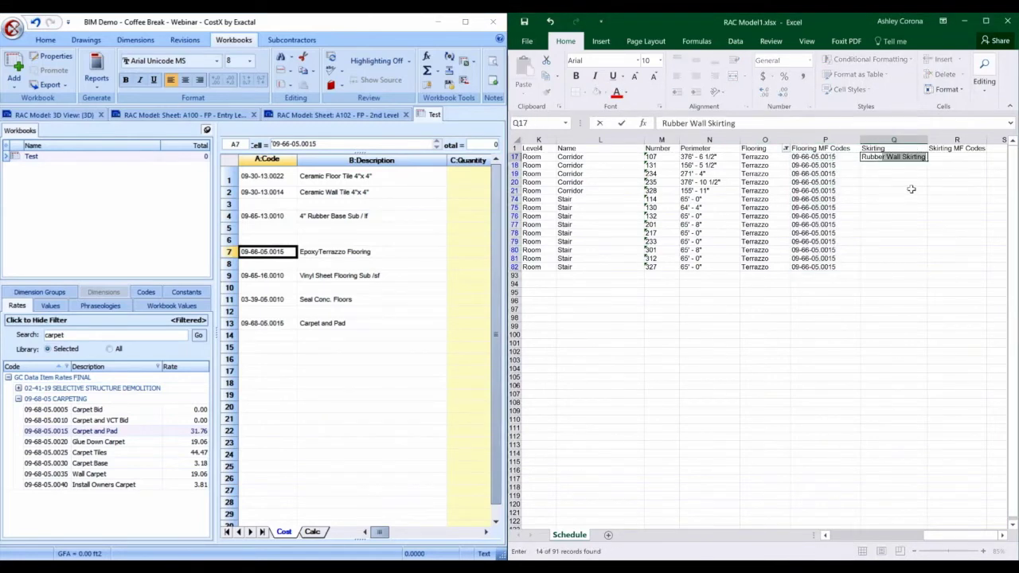
{"action": "key", "text": "Tab"}
{"action": "left_click", "coordinate": [266, 215]}
{"action": "key", "text": "ctrl+c"}
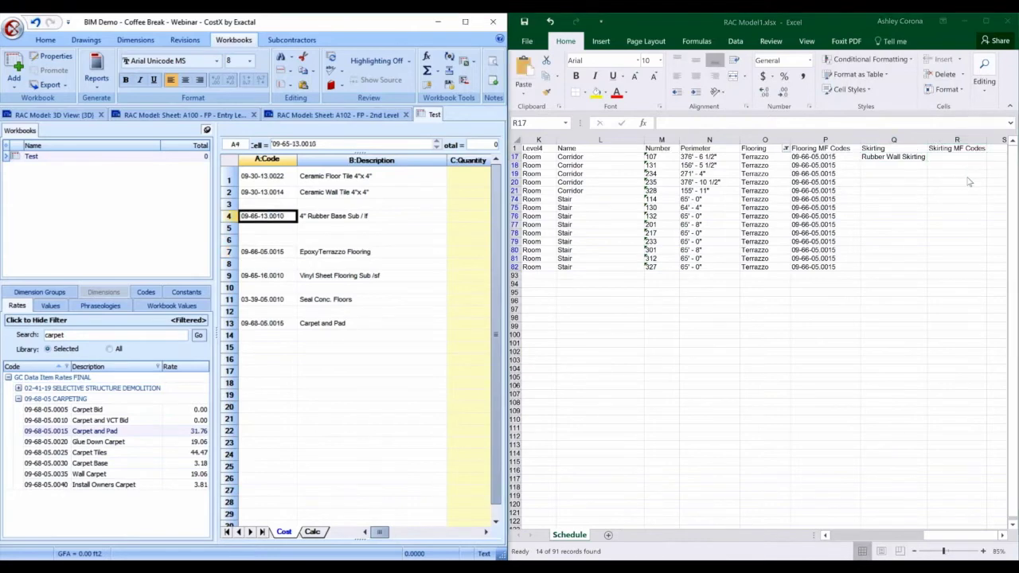
{"action": "left_click", "coordinate": [955, 157]}
{"action": "key", "text": "ctrl+v"}
Step: Copy the skirting name and code pair down the remaining Corridor and Stair rows
{"action": "left_click", "coordinate": [891, 157]}
{"action": "left_click", "coordinate": [947, 159], "text": "shift"}
{"action": "key", "text": "ctrl+c"}
{"action": "left_click_drag", "start_coordinate": [947, 159], "coordinate": [947, 266]}
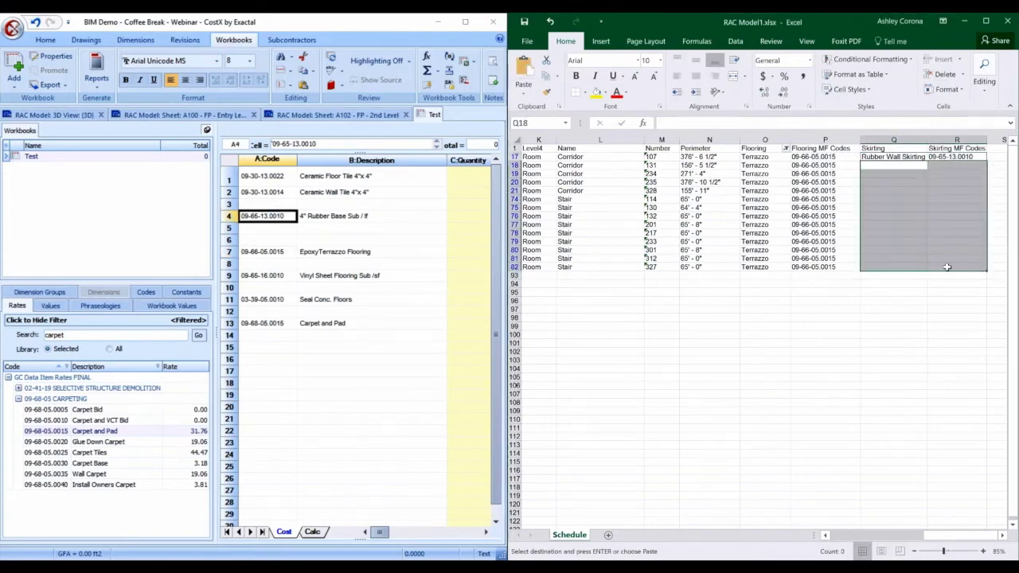
{"action": "key", "text": "ctrl+v"}
{"action": "left_click", "coordinate": [955, 291]}
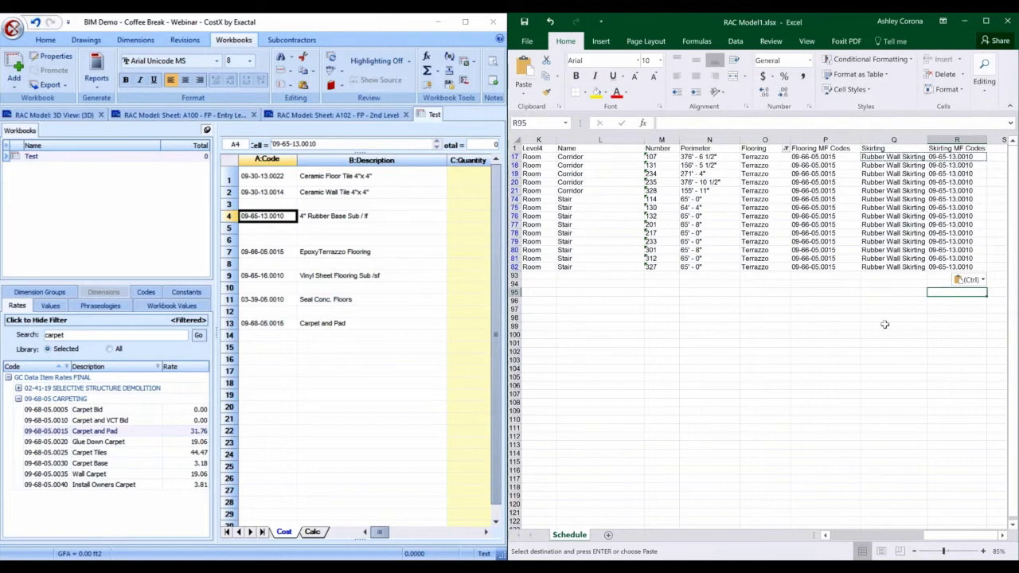
{"action": "left_click", "coordinate": [785, 149]}
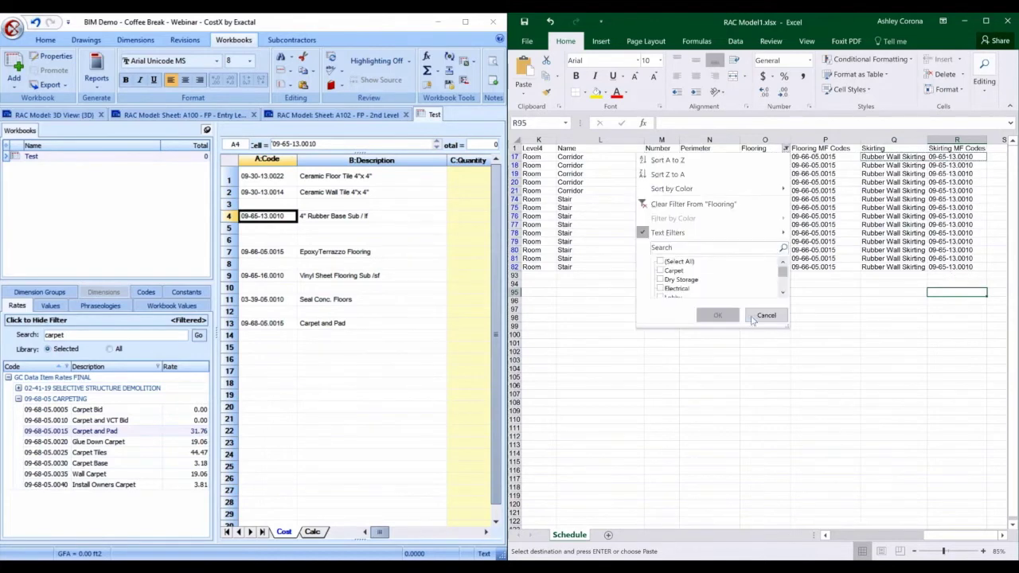
Step: Filter Flooring to the Electrical, Prep/Dish, Sprinkler and Storage rooms
{"action": "left_click", "coordinate": [660, 261]}
{"action": "left_click", "coordinate": [717, 316]}
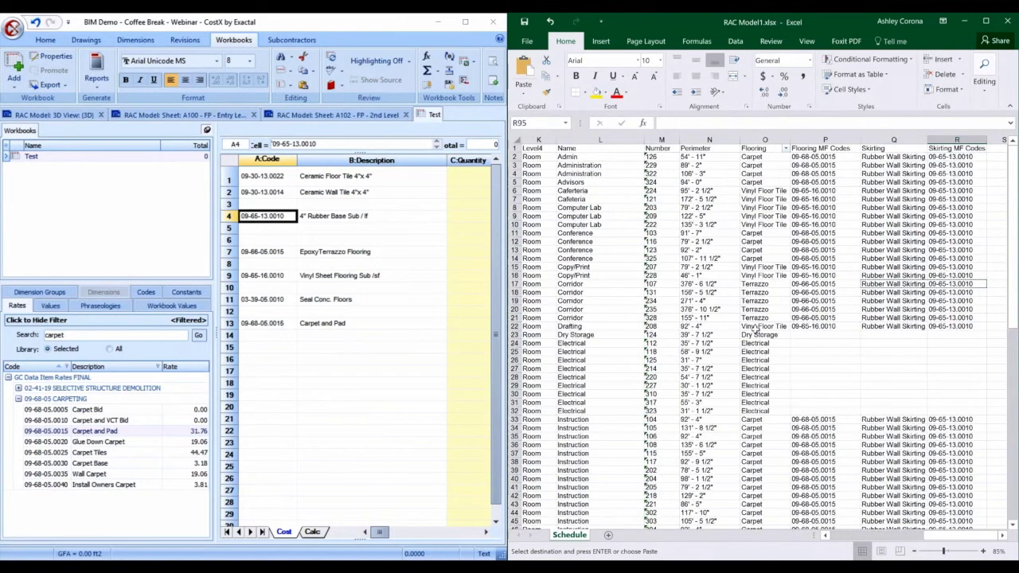
{"action": "left_click", "coordinate": [785, 149]}
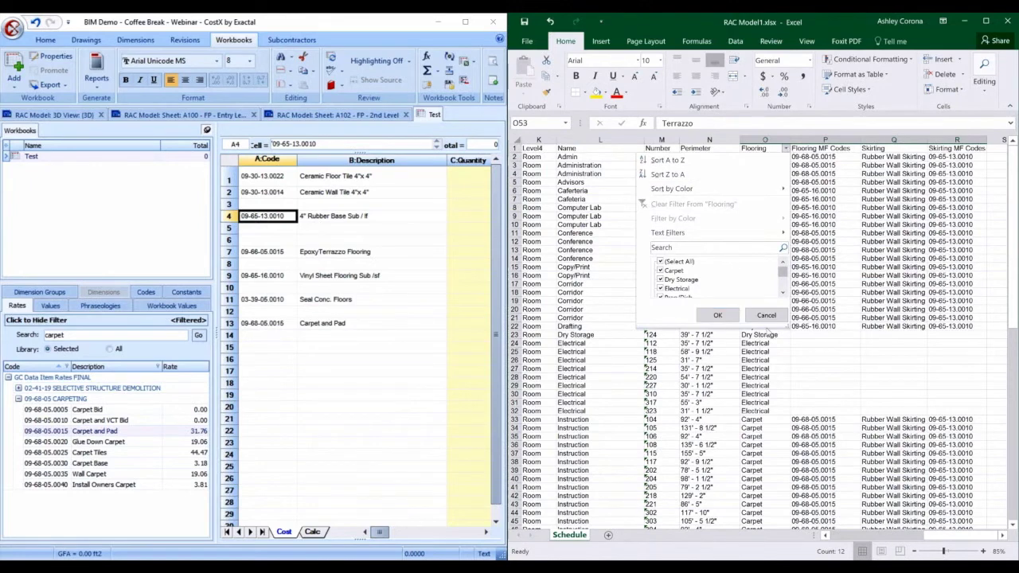
{"action": "left_click_drag", "start_coordinate": [787, 327], "coordinate": [788, 486]}
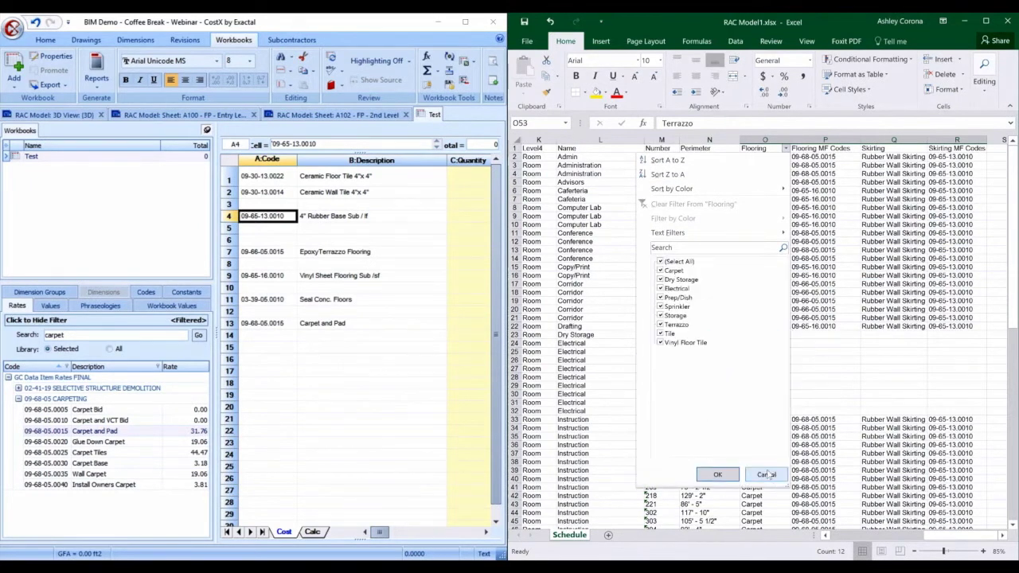
{"action": "left_click", "coordinate": [660, 261]}
{"action": "left_click", "coordinate": [659, 289]}
{"action": "left_click", "coordinate": [660, 296]}
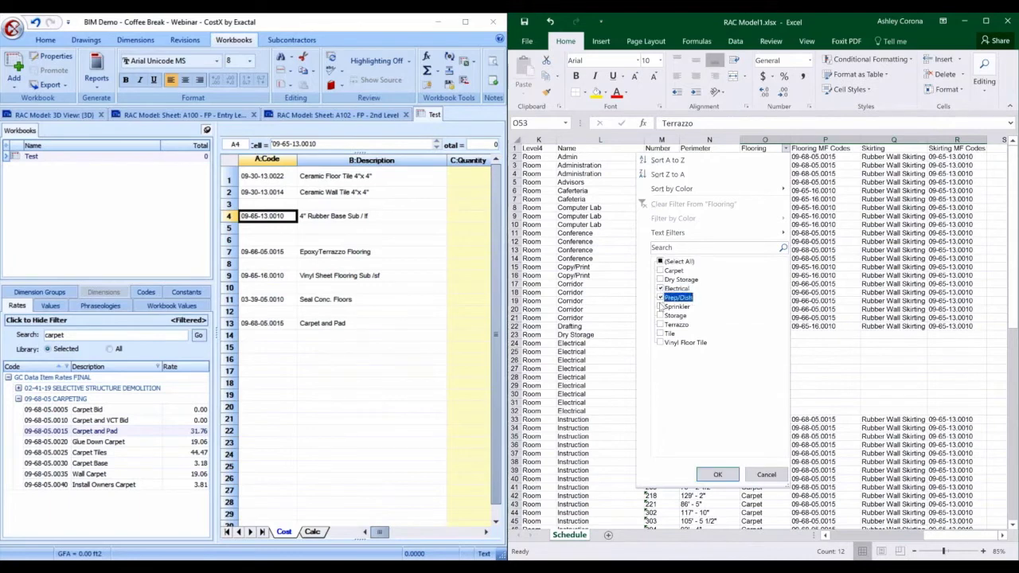
{"action": "left_click", "coordinate": [660, 306]}
{"action": "left_click", "coordinate": [660, 315]}
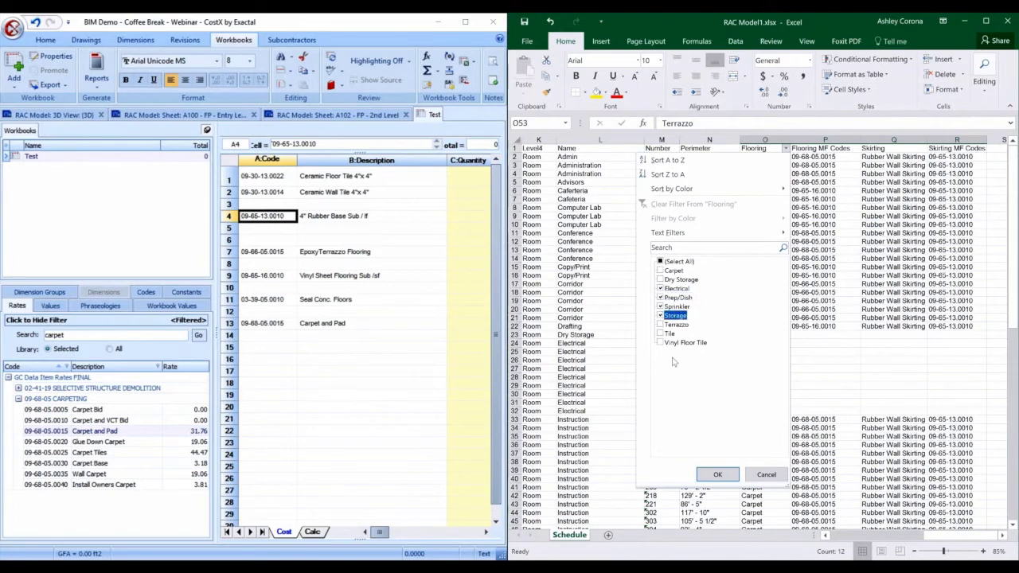
{"action": "left_click", "coordinate": [717, 474]}
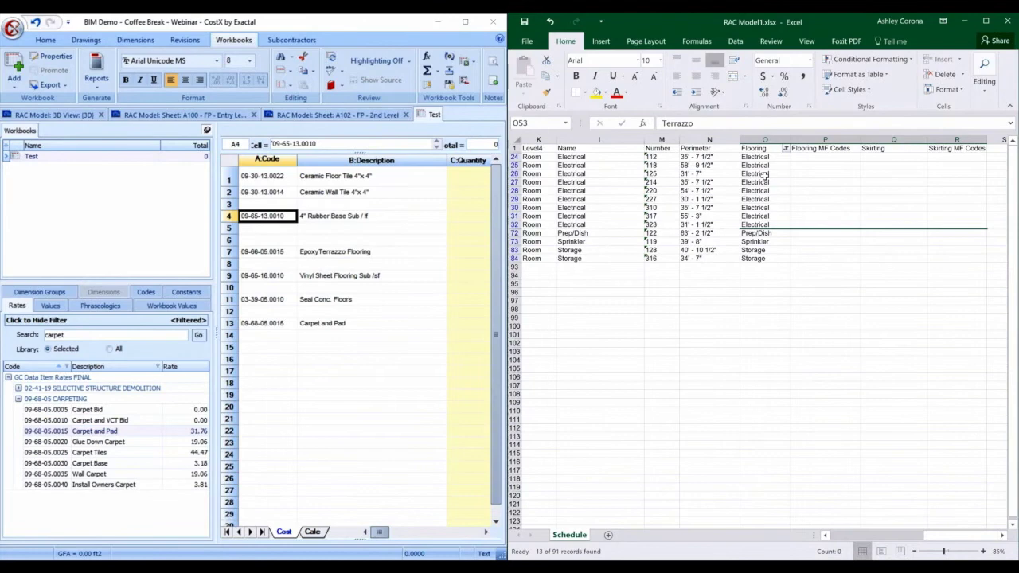
Step: Enter Sealed Concrete as the flooring for all filtered rooms
{"action": "left_click_drag", "start_coordinate": [754, 157], "coordinate": [760, 259]}
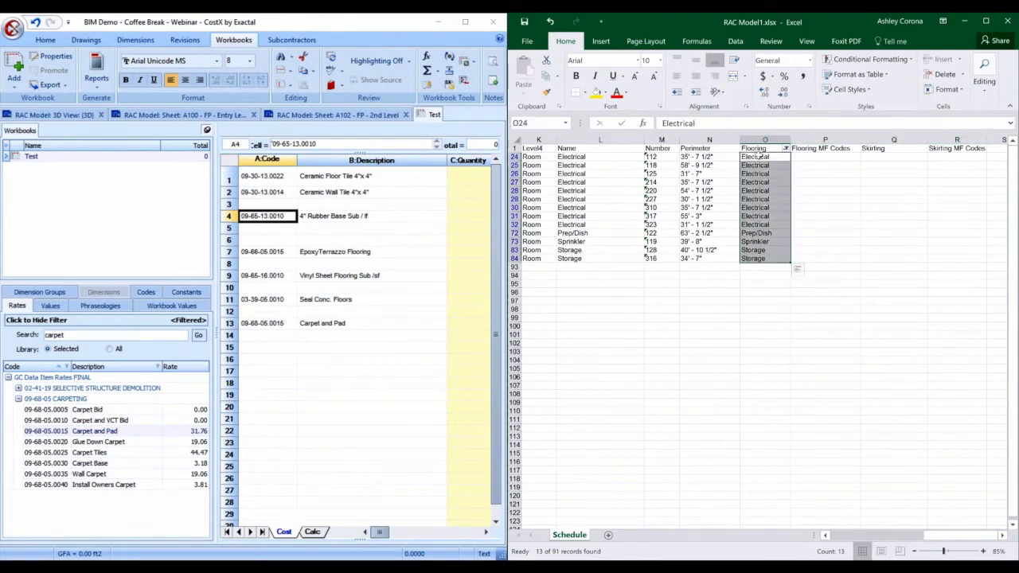
{"action": "left_click", "coordinate": [759, 157]}
{"action": "type", "text": "Sealed"}
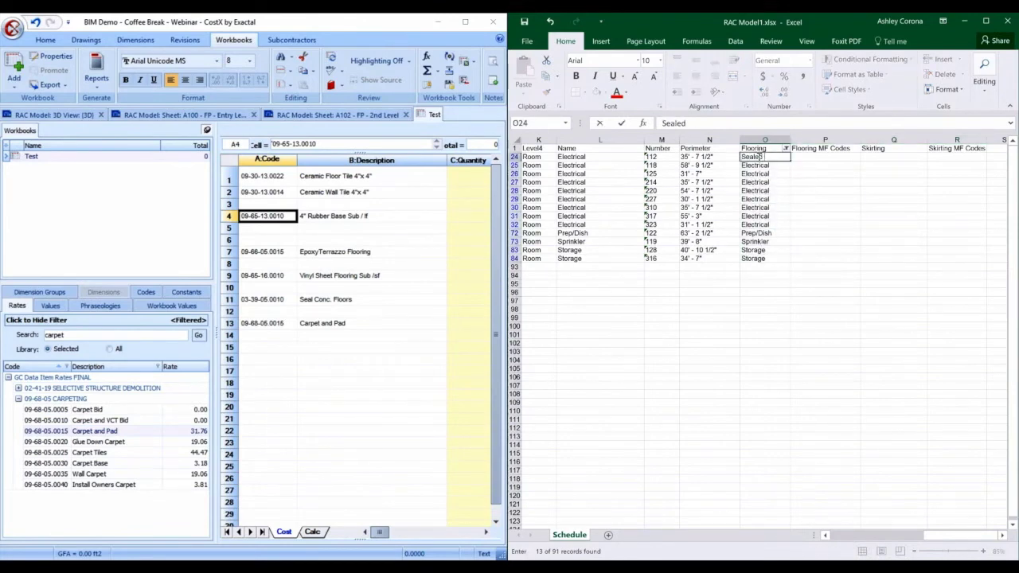
{"action": "type", "text": " Concrete"}
{"action": "key", "text": "ctrl+Return"}
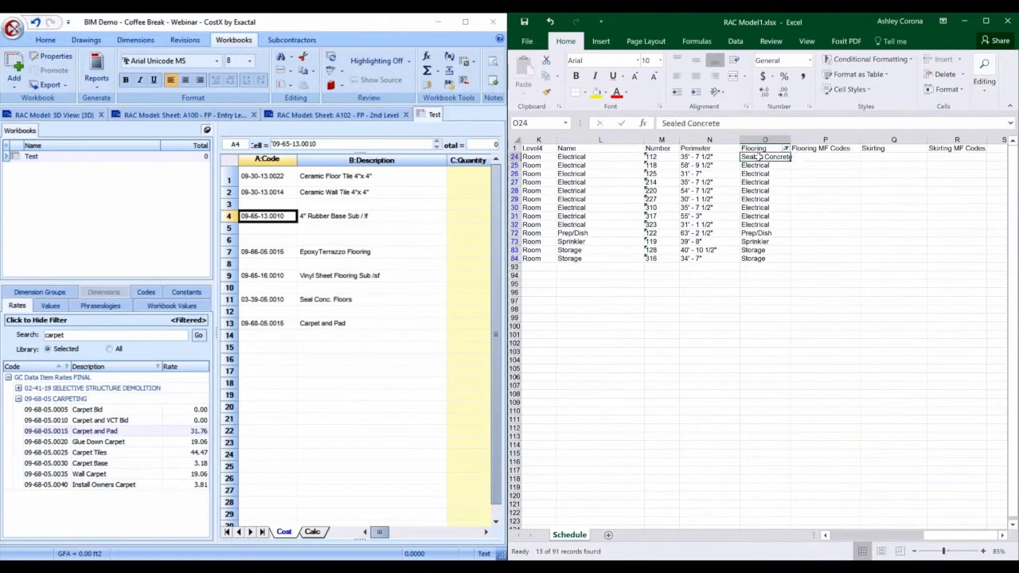
{"action": "key", "text": "ctrl+c"}
{"action": "left_click_drag", "start_coordinate": [758, 165], "coordinate": [766, 258]}
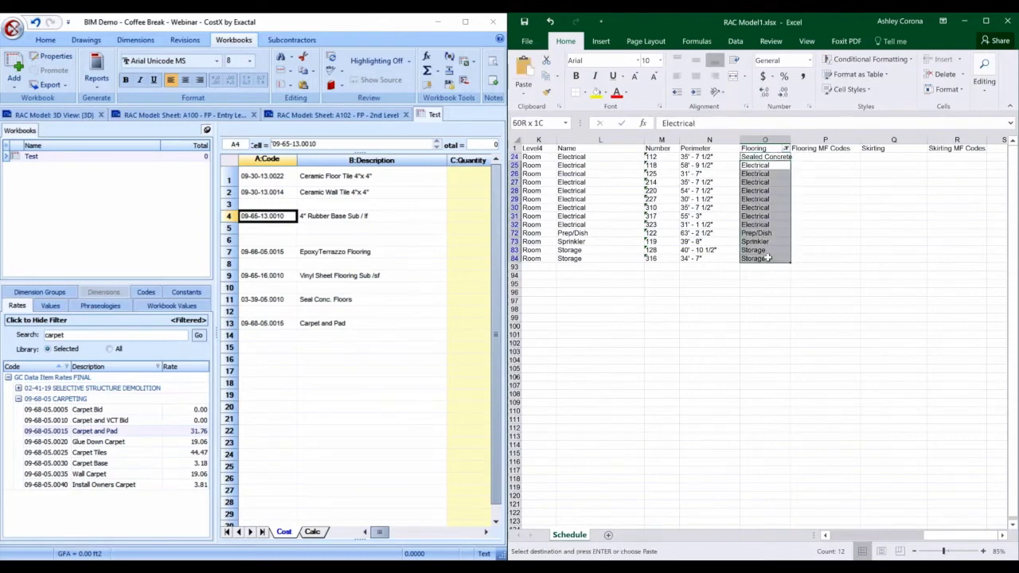
{"action": "key", "text": "ctrl+v"}
Step: Fill the Flooring MF Codes with Seal Conc. Floors code 03-39-05.0010 for the filtered rooms
{"action": "left_click", "coordinate": [823, 151]}
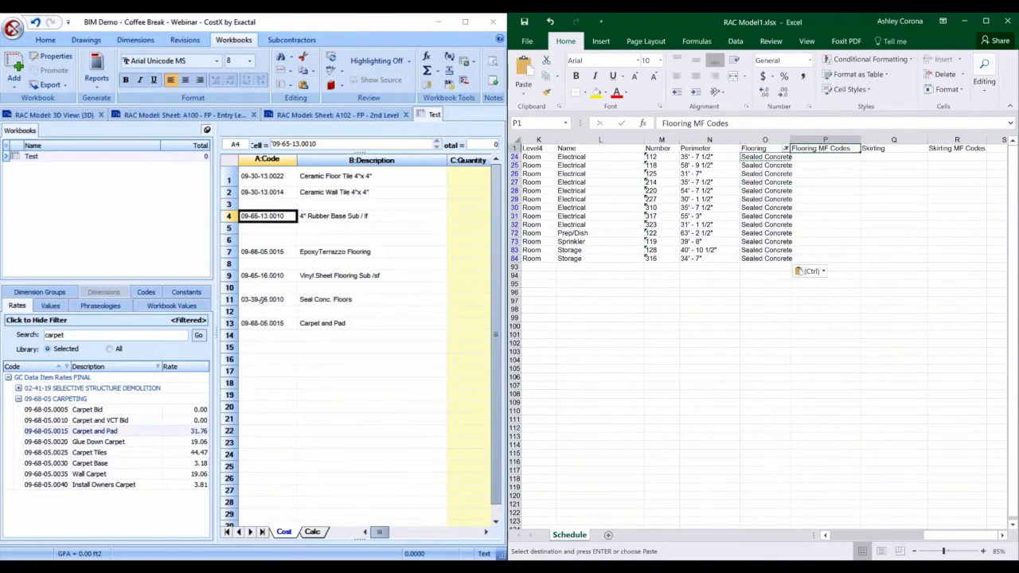
{"action": "left_click", "coordinate": [262, 299]}
{"action": "left_click", "coordinate": [828, 157]}
{"action": "key", "text": "ctrl+v"}
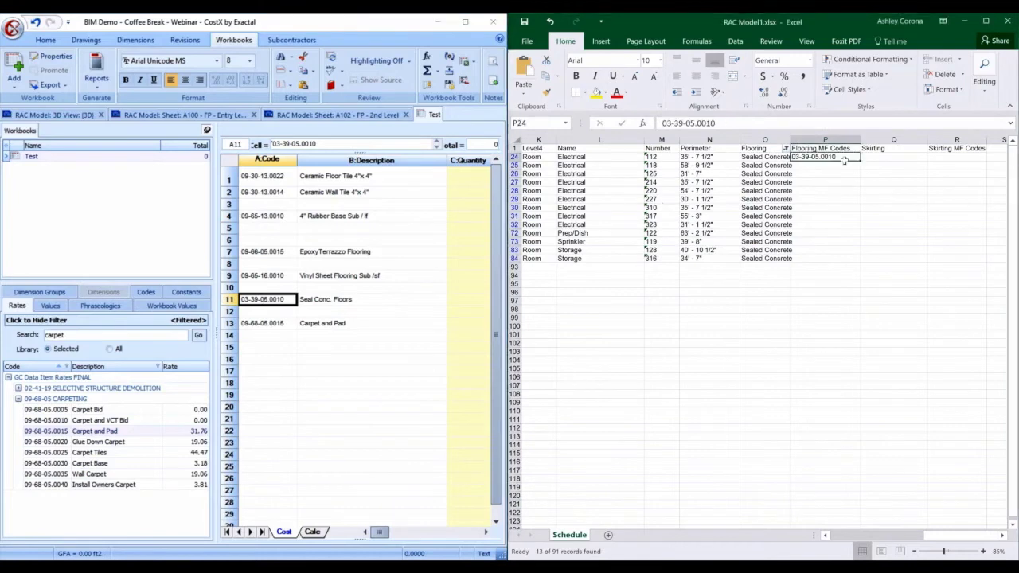
{"action": "key", "text": "ctrl+c"}
{"action": "left_click_drag", "start_coordinate": [828, 165], "coordinate": [844, 258]}
{"action": "key", "text": "ctrl+v"}
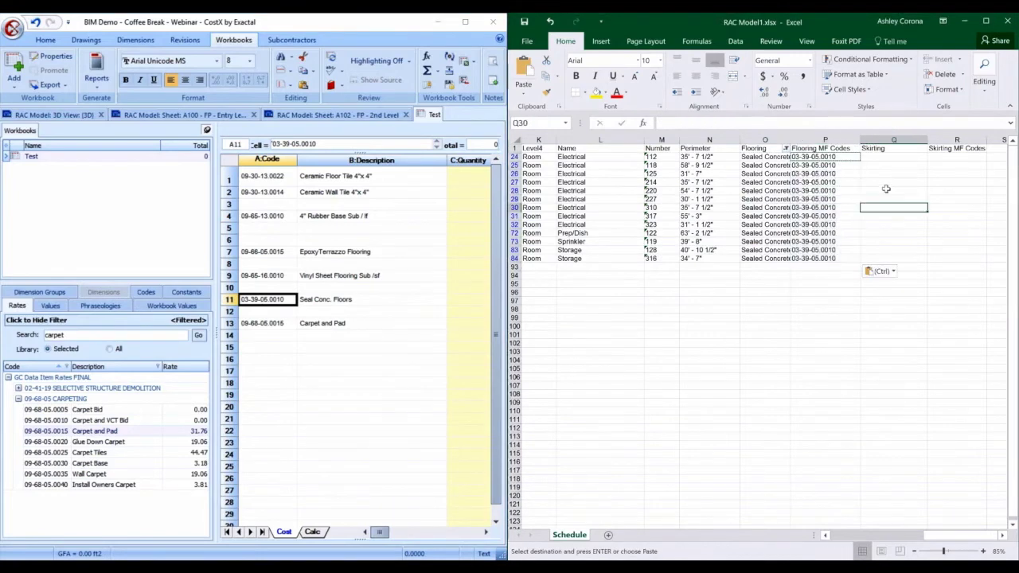
{"action": "left_click", "coordinate": [892, 206]}
Step: Enter Rubber Wall Skirting with code 09-65-13.0010 in the first skirting row
{"action": "left_click", "coordinate": [882, 158]}
{"action": "type", "text": "Rubber Wall Skirting"}
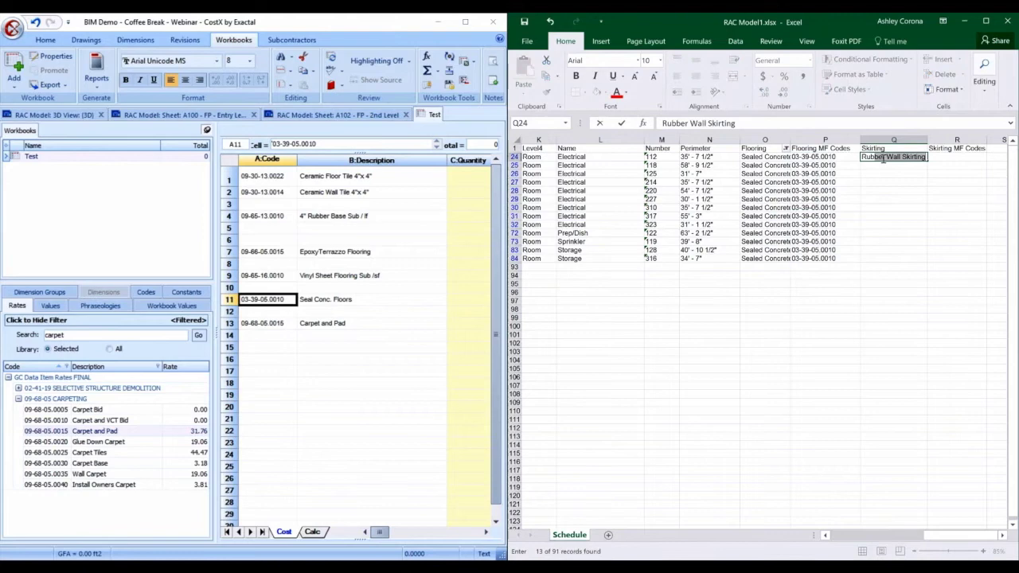
{"action": "key", "text": "Tab"}
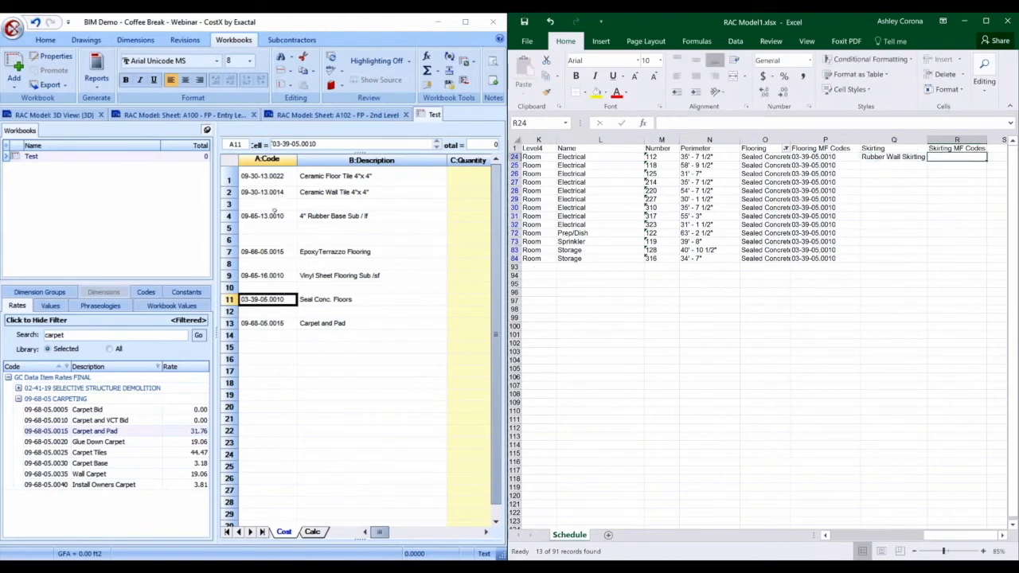
{"action": "left_click", "coordinate": [275, 215]}
{"action": "key", "text": "ctrl+c"}
{"action": "left_click", "coordinate": [935, 159]}
{"action": "key", "text": "ctrl+v"}
{"action": "key", "text": "Return"}
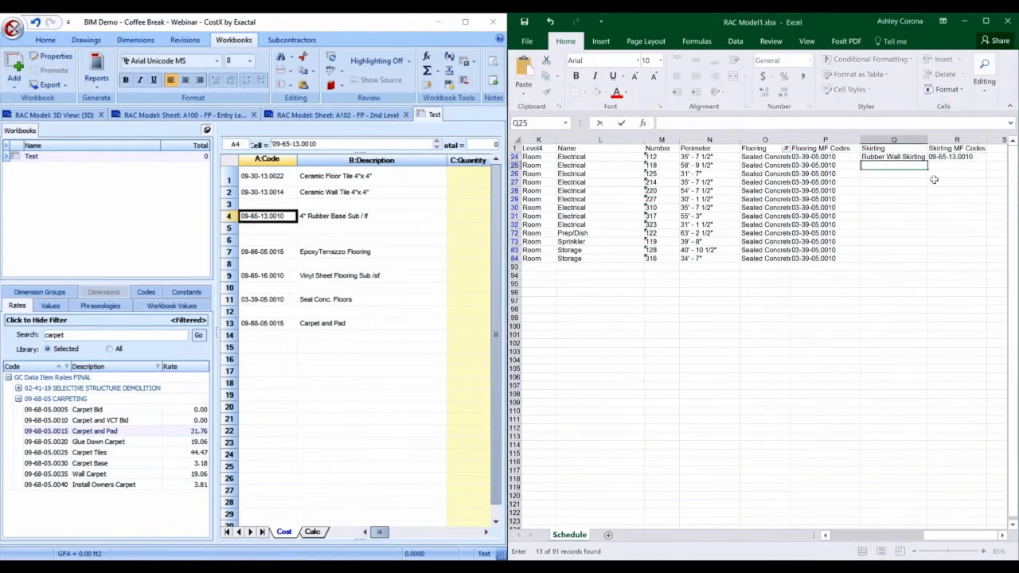
Step: Copy the skirting pair down the remaining filtered rows and widen the Flooring column
{"action": "left_click_drag", "start_coordinate": [892, 157], "coordinate": [955, 157]}
{"action": "key", "text": "ctrl+c"}
{"action": "left_click_drag", "start_coordinate": [892, 165], "coordinate": [953, 265]}
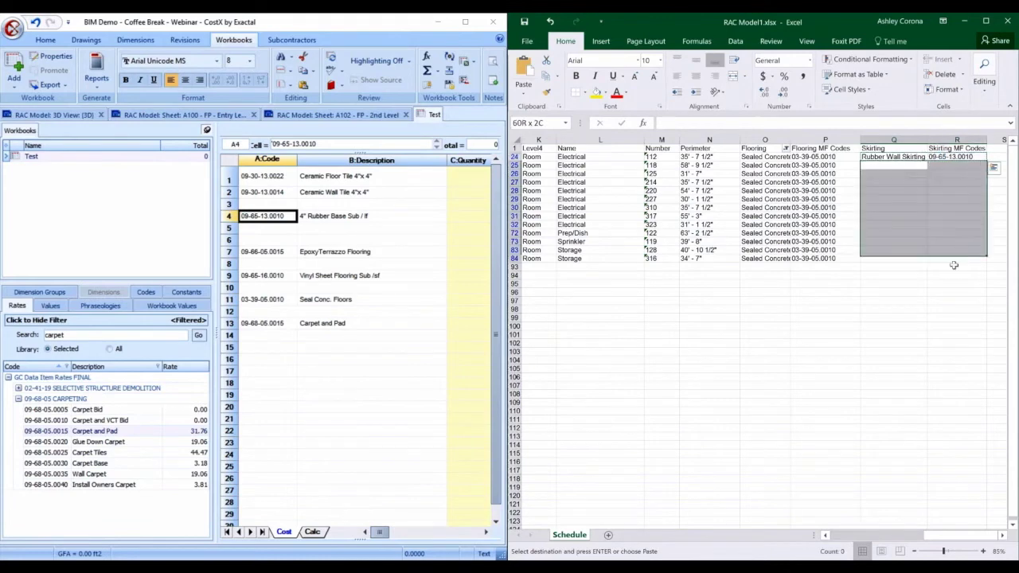
{"action": "key", "text": "ctrl+v"}
{"action": "left_click", "coordinate": [947, 293]}
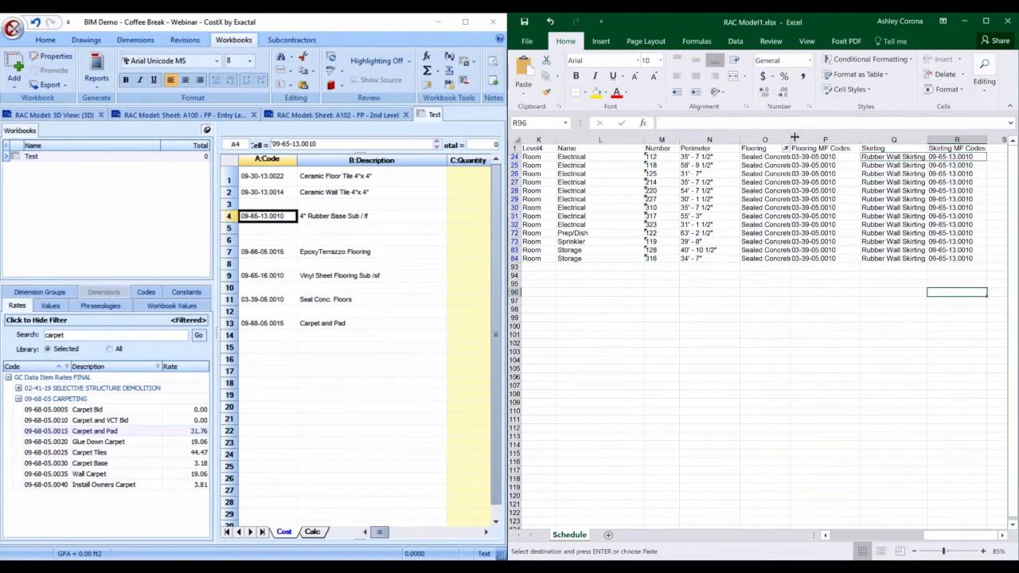
{"action": "left_click_drag", "start_coordinate": [791, 138], "coordinate": [805, 134]}
{"action": "left_click", "coordinate": [778, 319]}
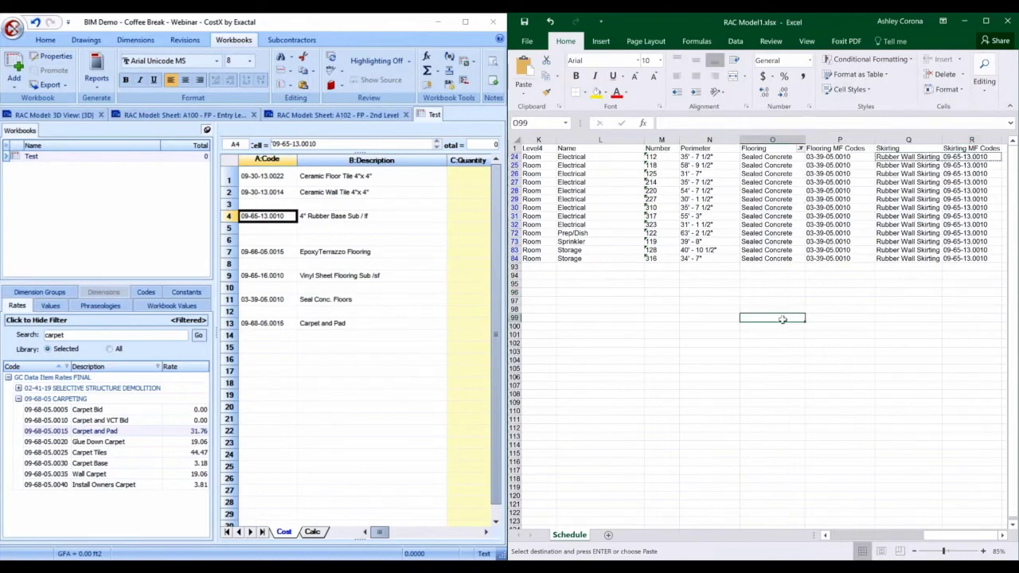
{"action": "key", "text": "Escape"}
Step: Restore (Select All) in the Flooring filter, review the room codes down to row 91, and save
{"action": "left_click", "coordinate": [799, 148]}
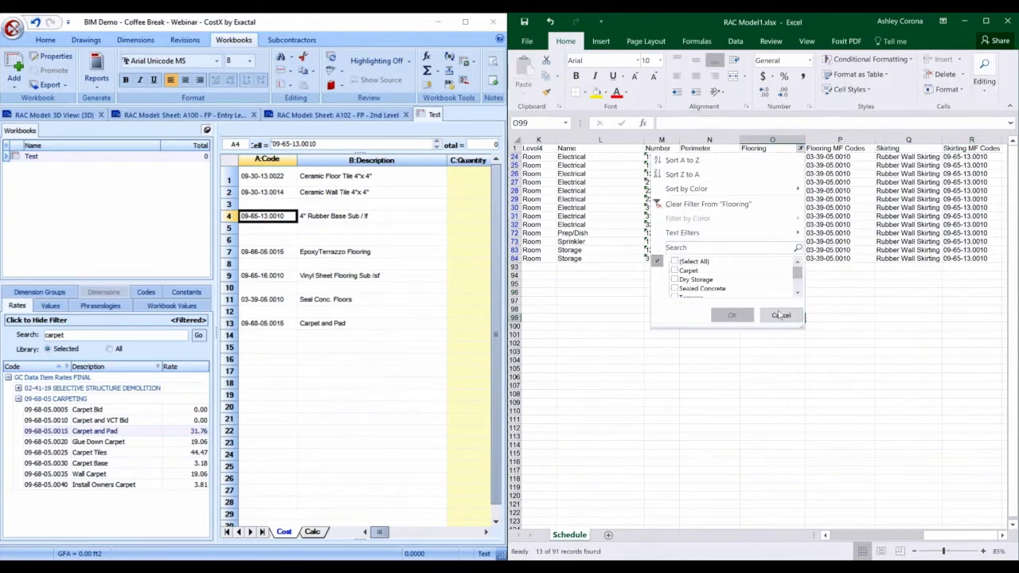
{"action": "left_click", "coordinate": [675, 261]}
{"action": "left_click", "coordinate": [731, 315]}
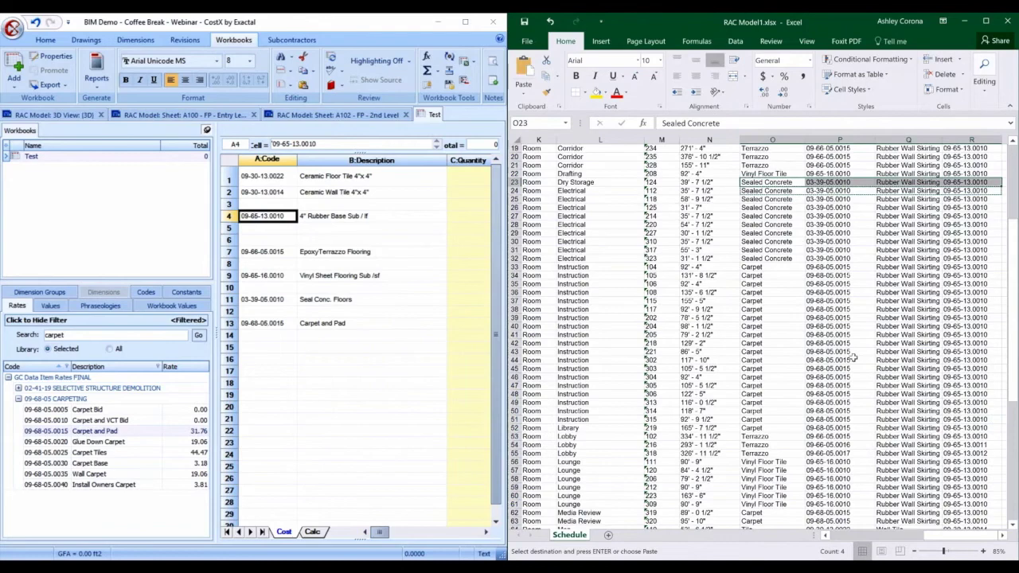
{"action": "scroll", "coordinate": [852, 356], "scroll_direction": "down", "scroll_amount": 2}
{"action": "scroll", "coordinate": [853, 357], "scroll_direction": "down", "scroll_amount": 6}
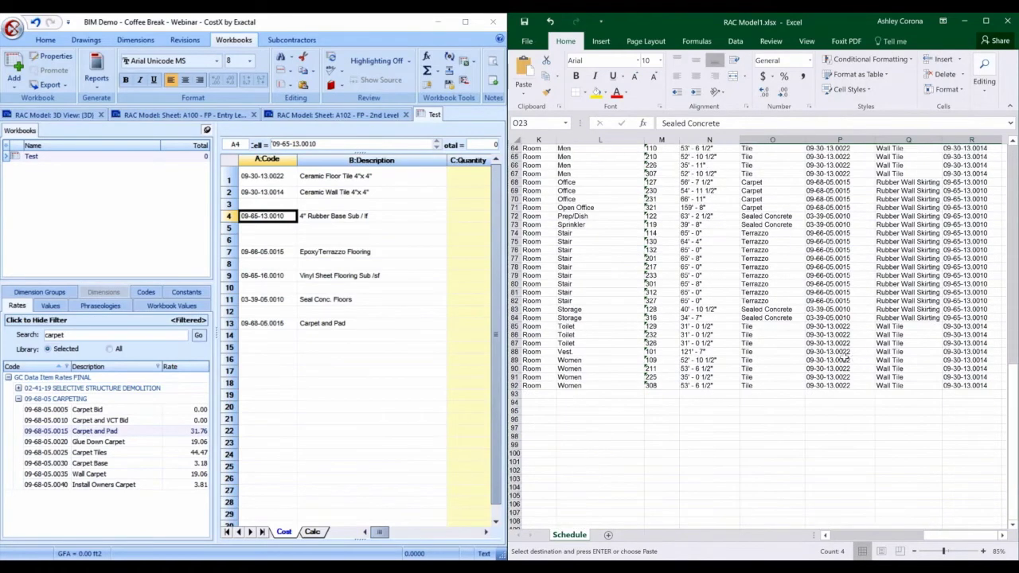
{"action": "left_click", "coordinate": [749, 376]}
{"action": "scroll", "coordinate": [774, 379], "scroll_direction": "up", "scroll_amount": 2}
{"action": "scroll", "coordinate": [772, 380], "scroll_direction": "up", "scroll_amount": 15}
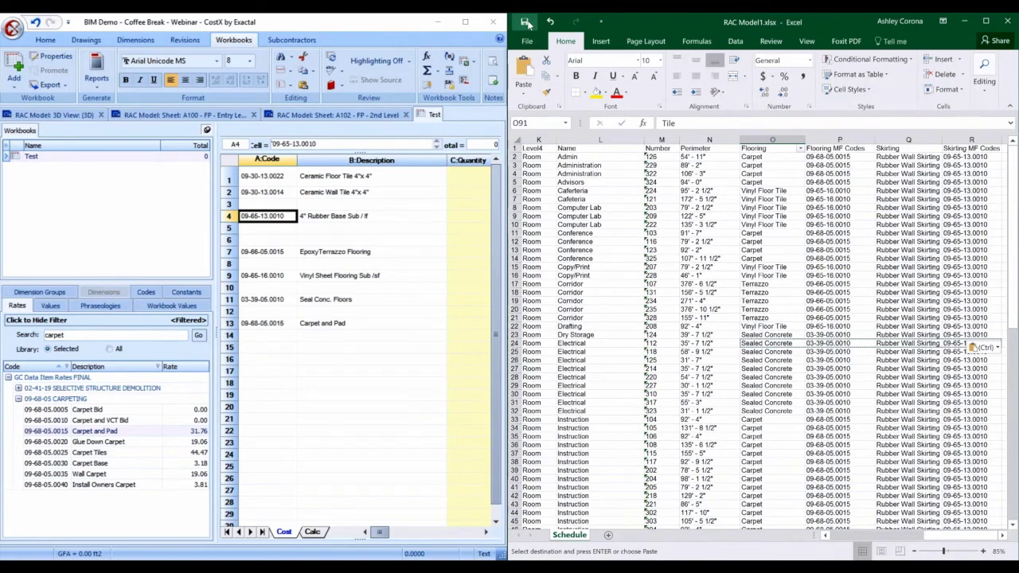
{"action": "left_click", "coordinate": [527, 24]}
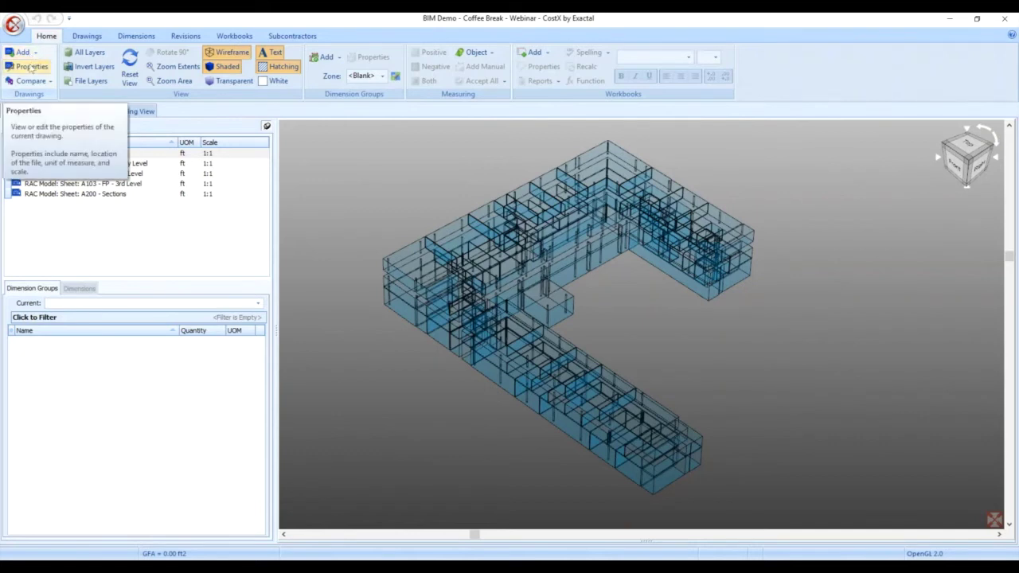
Step: Set the 3D drawing's properties file to Desktop\Coffee Break Webinar\RAC Model1.xlsx and update it
{"action": "left_click", "coordinate": [30, 67]}
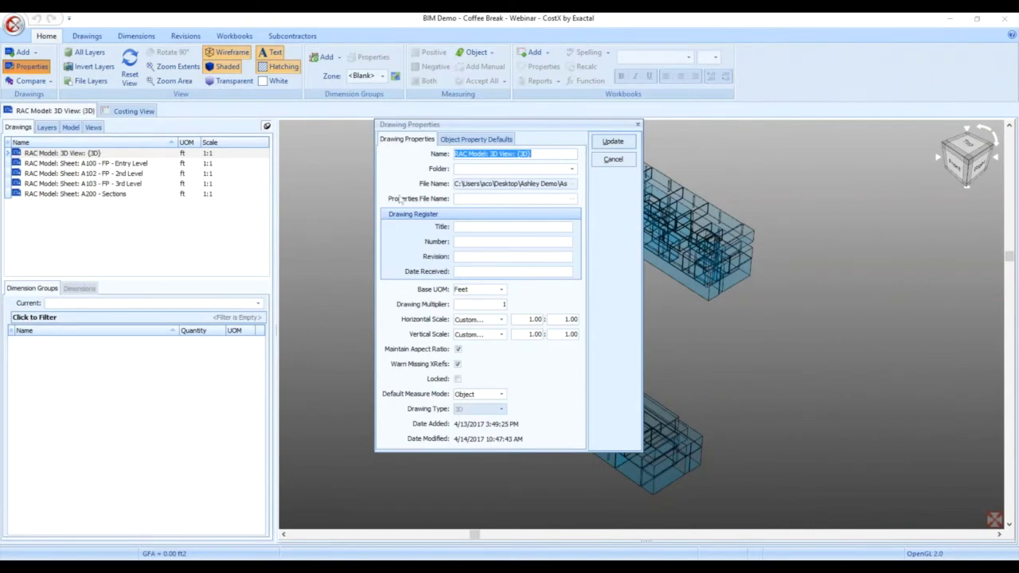
{"action": "left_click", "coordinate": [573, 199]}
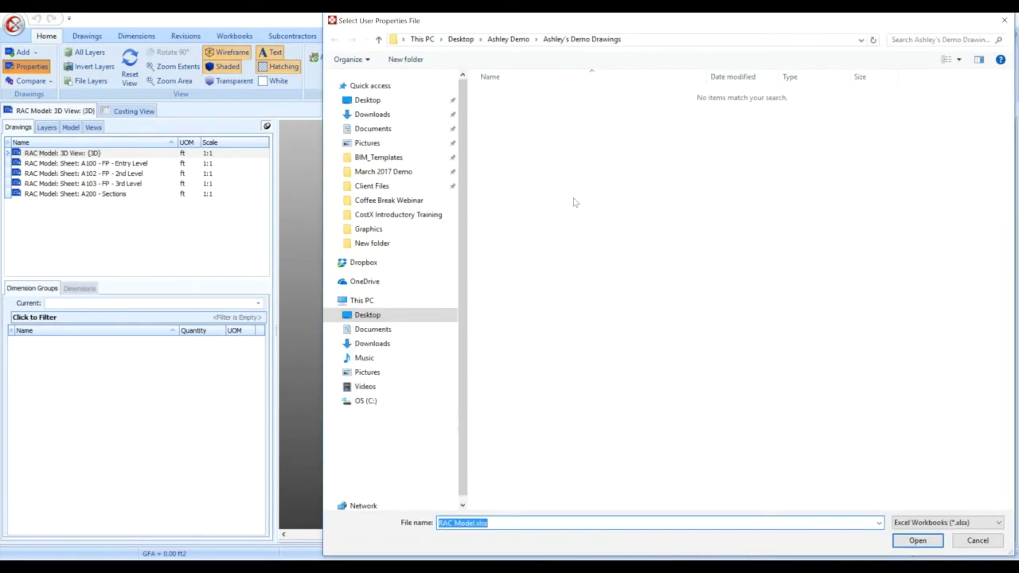
{"action": "left_click", "coordinate": [402, 99]}
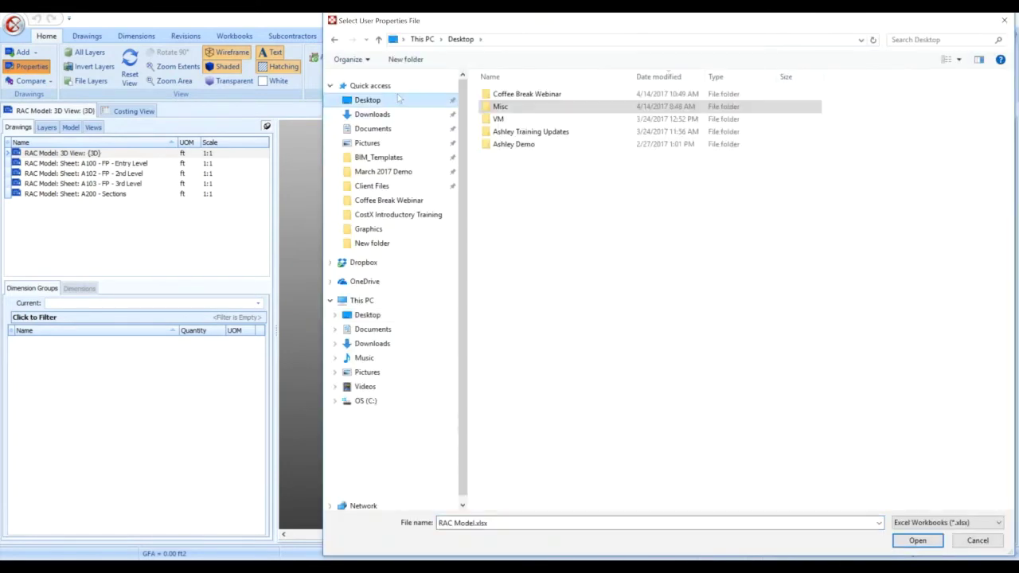
{"action": "double_click", "coordinate": [497, 94]}
{"action": "double_click", "coordinate": [498, 94]}
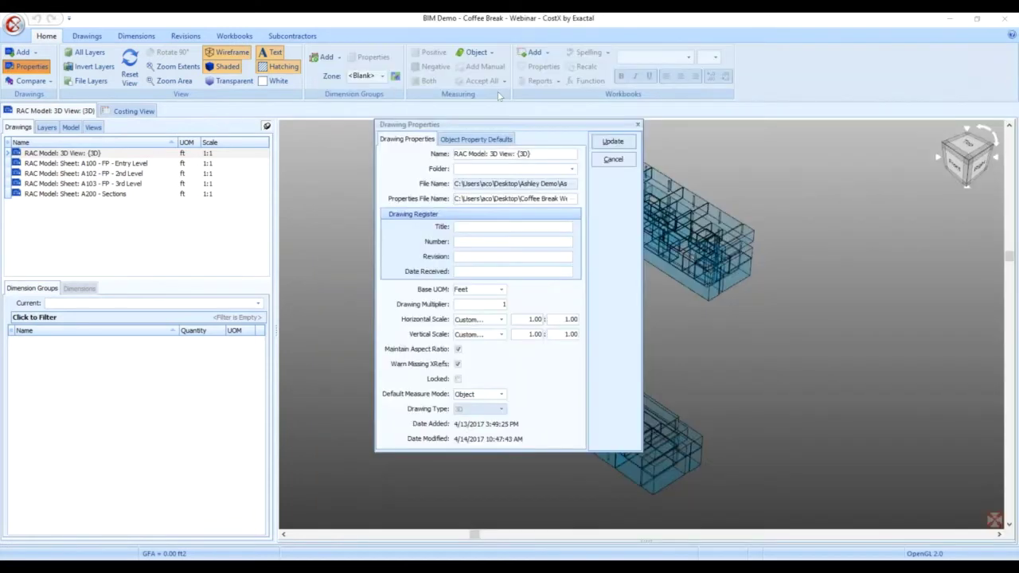
{"action": "left_click", "coordinate": [607, 142]}
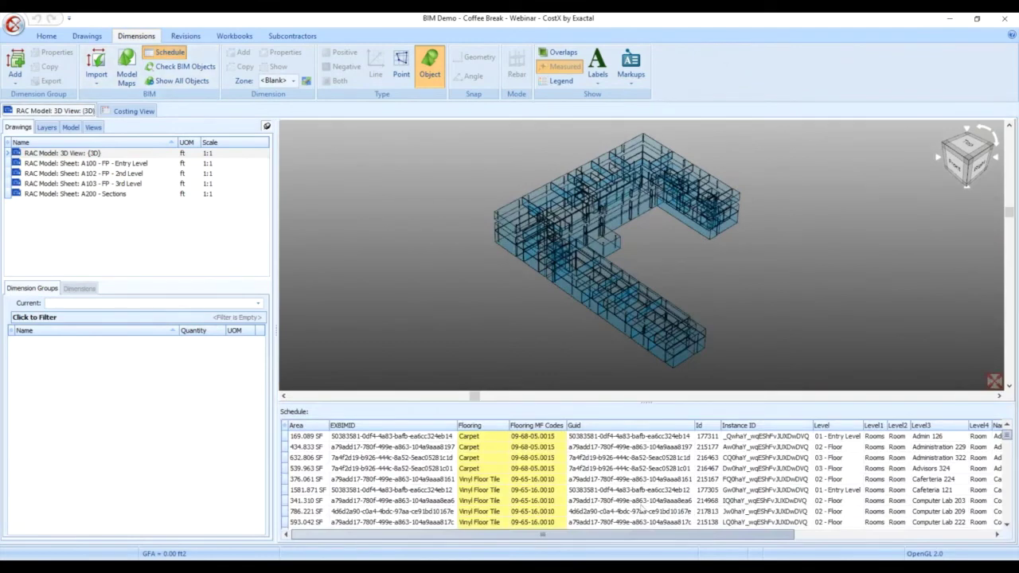
Step: Widen the schedule's new Flooring columns and list the project's model maps, which are empty
{"action": "mouse_move", "coordinate": [557, 534]}
{"action": "left_mouse_down"}
{"action": "mouse_move", "coordinate": [803, 525]}
{"action": "mouse_move", "coordinate": [569, 530]}
{"action": "left_mouse_up"}
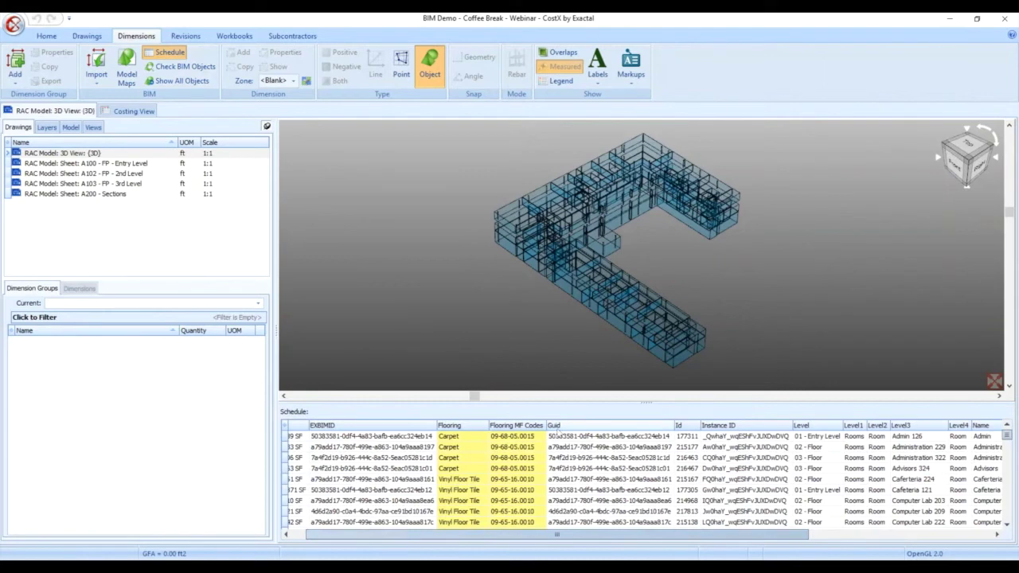
{"action": "left_click_drag", "start_coordinate": [574, 535], "coordinate": [756, 534]}
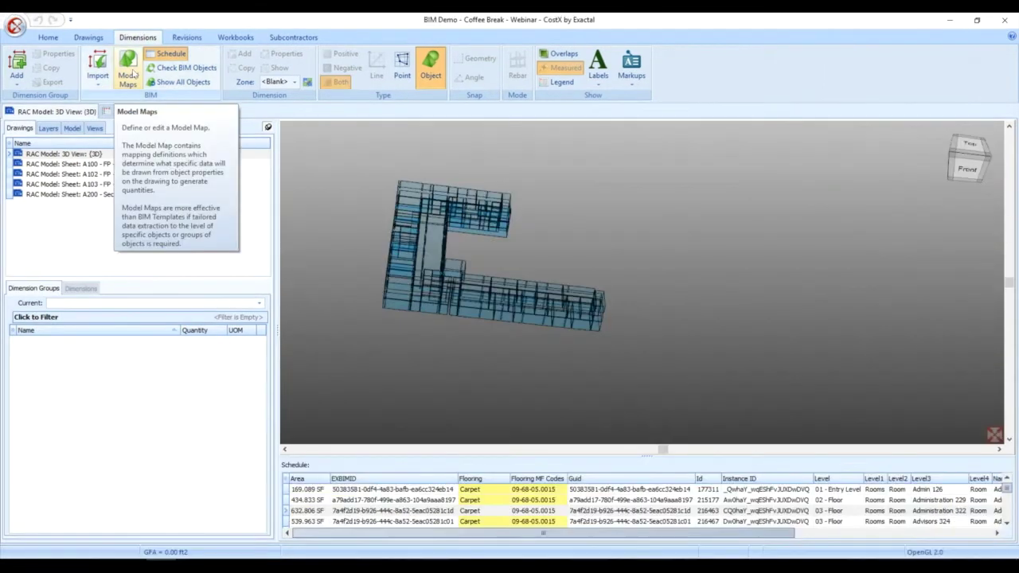
{"action": "left_click", "coordinate": [133, 73]}
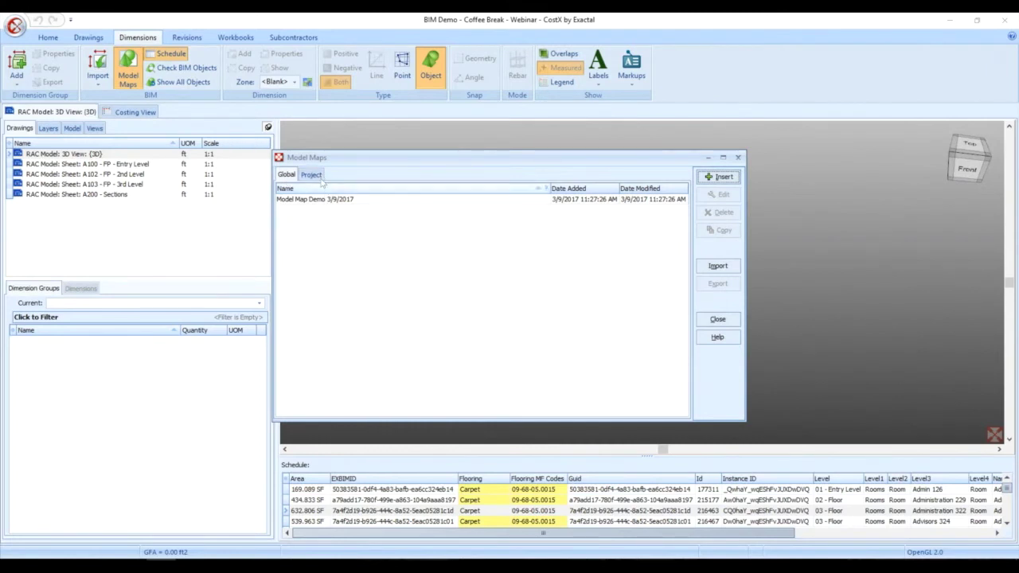
{"action": "left_click", "coordinate": [318, 180]}
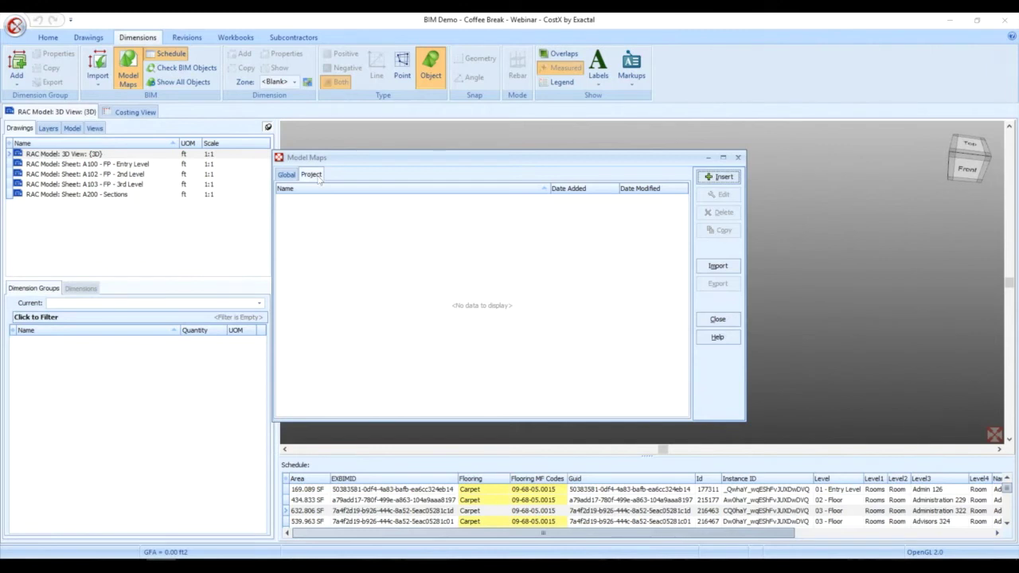
Step: Create 'Flooring Model Map - 4/14/2017' with folder '09 65 00 - Flooring'
{"action": "left_click", "coordinate": [702, 178]}
{"action": "type", "text": "oring Model M"}
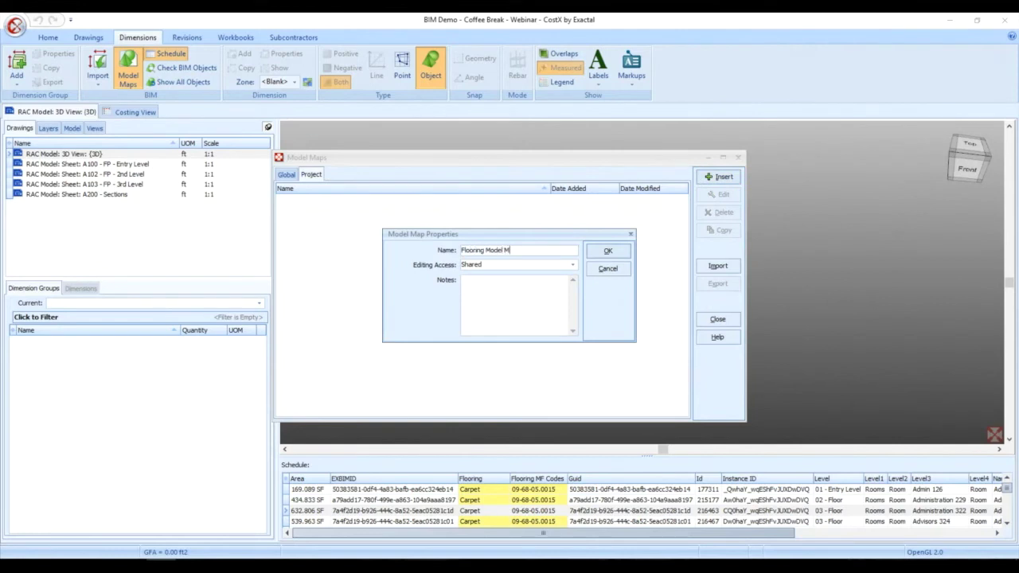
{"action": "type", "text": "ap - 4/14/2017"}
{"action": "left_click", "coordinate": [608, 251]}
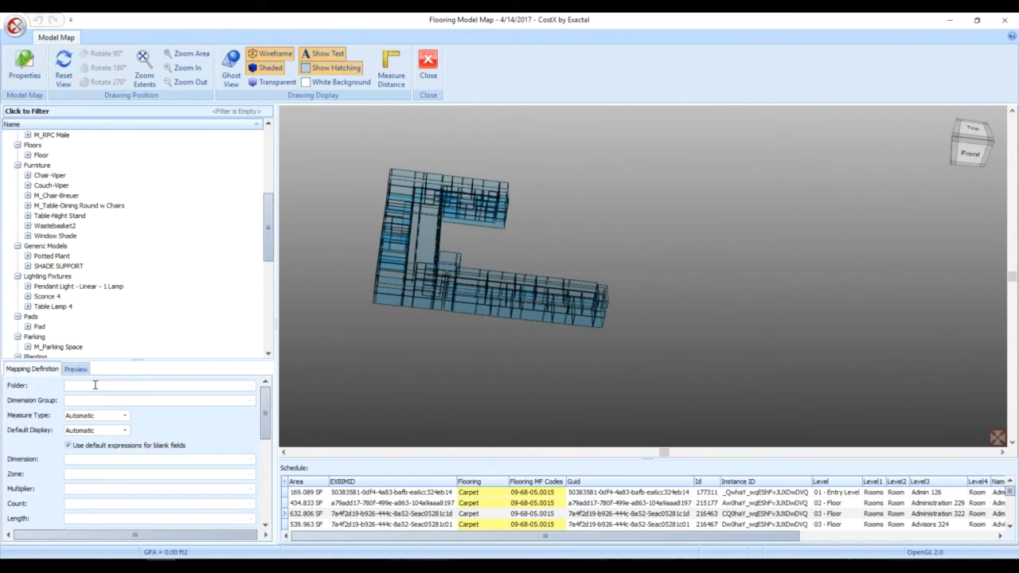
{"action": "left_click", "coordinate": [94, 386]}
{"action": "key", "text": "ctrl+v"}
{"action": "left_click", "coordinate": [95, 385]}
{"action": "type", "text": "-"}
Step: Group dimensions by Flooring MF Codes and measure by Area from the schedule's Area column
{"action": "left_click", "coordinate": [531, 482]}
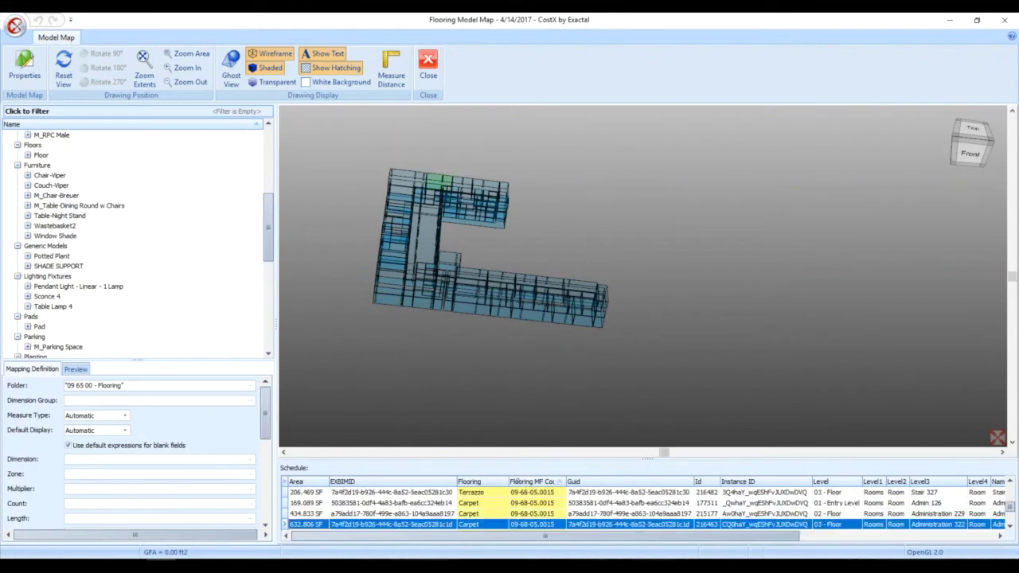
{"action": "left_click_drag", "start_coordinate": [154, 393], "coordinate": [154, 399]}
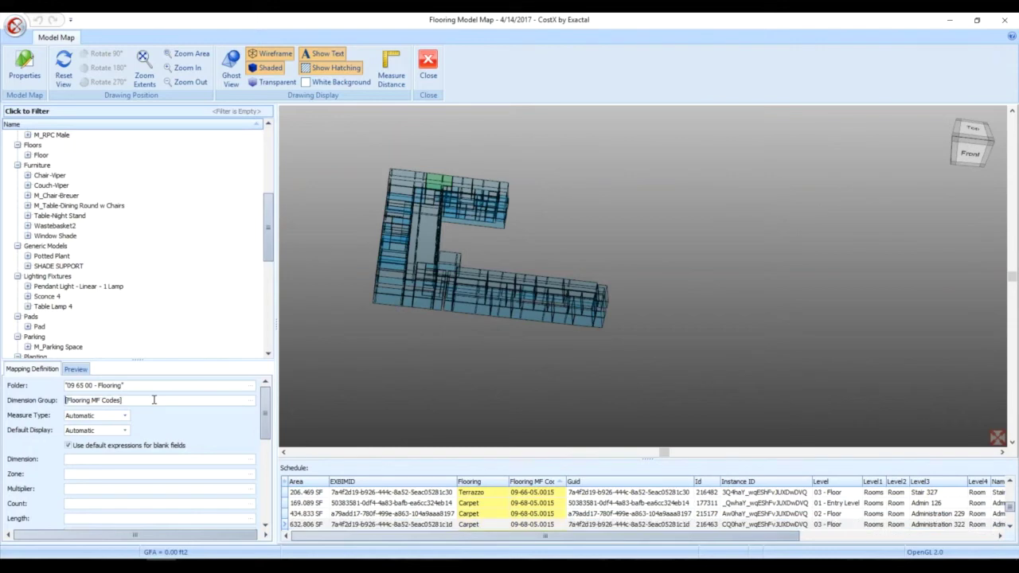
{"action": "left_click", "coordinate": [98, 416]}
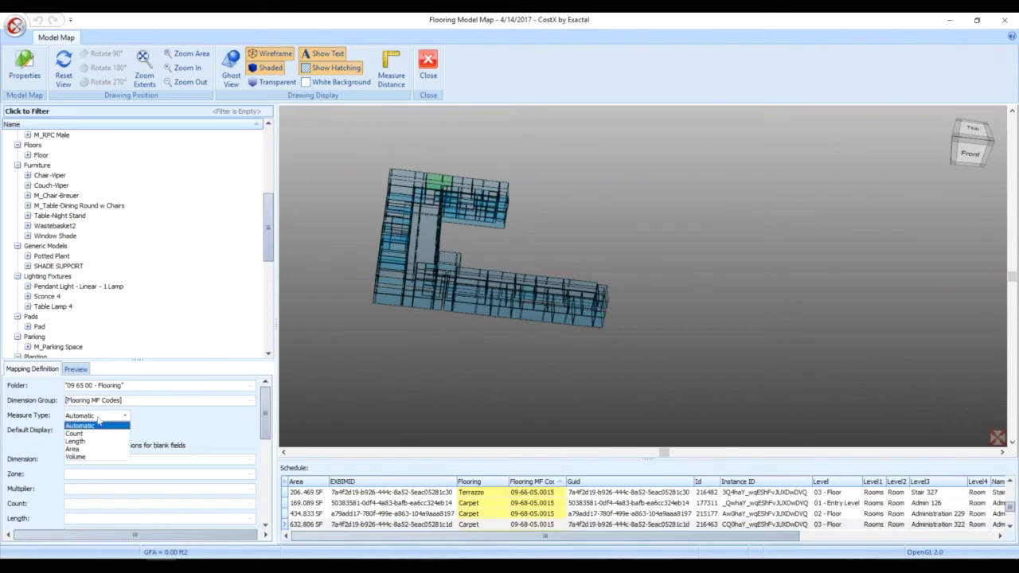
{"action": "left_click", "coordinate": [71, 449]}
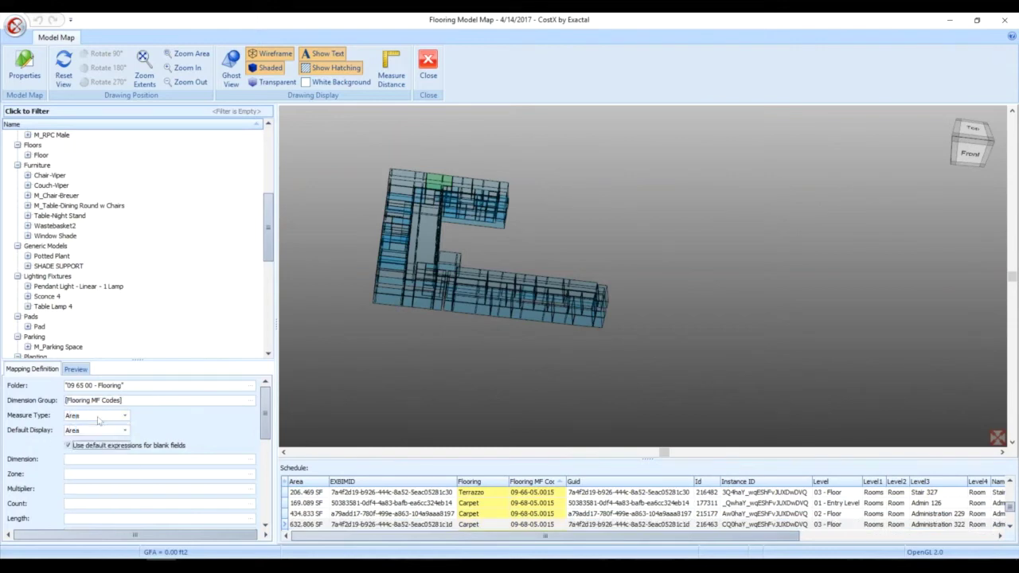
{"action": "key", "text": "Tab"}
{"action": "key", "text": "Tab"}
{"action": "key", "text": "Tab"}
{"action": "key", "text": "Tab"}
{"action": "key", "text": "Tab"}
{"action": "key", "text": "Tab"}
{"action": "key", "text": "Tab"}
{"action": "scroll", "coordinate": [270, 428], "scroll_direction": "down", "scroll_amount": 2}
{"action": "scroll", "coordinate": [270, 428], "scroll_direction": "down", "scroll_amount": 1}
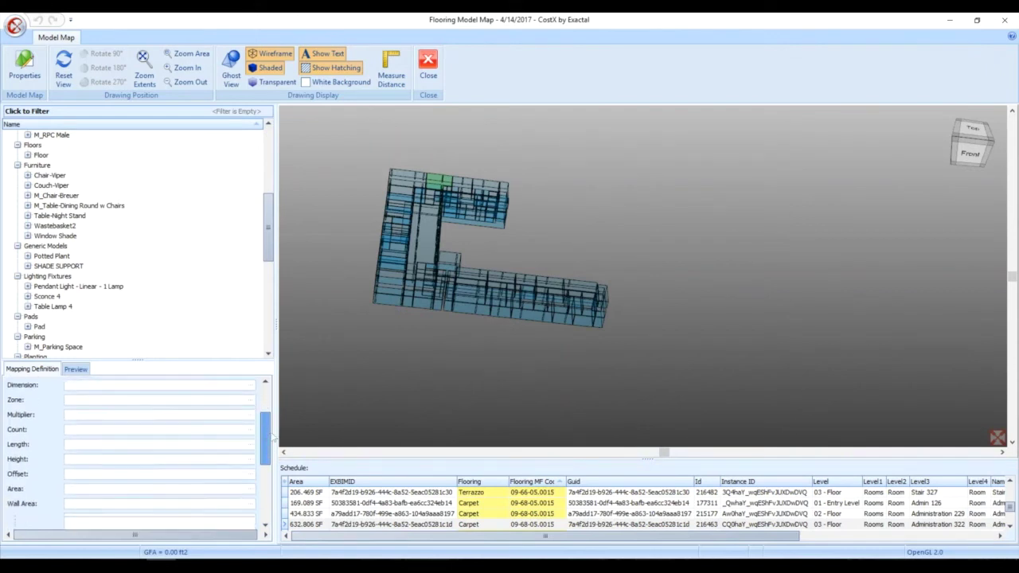
{"action": "left_click", "coordinate": [307, 481]}
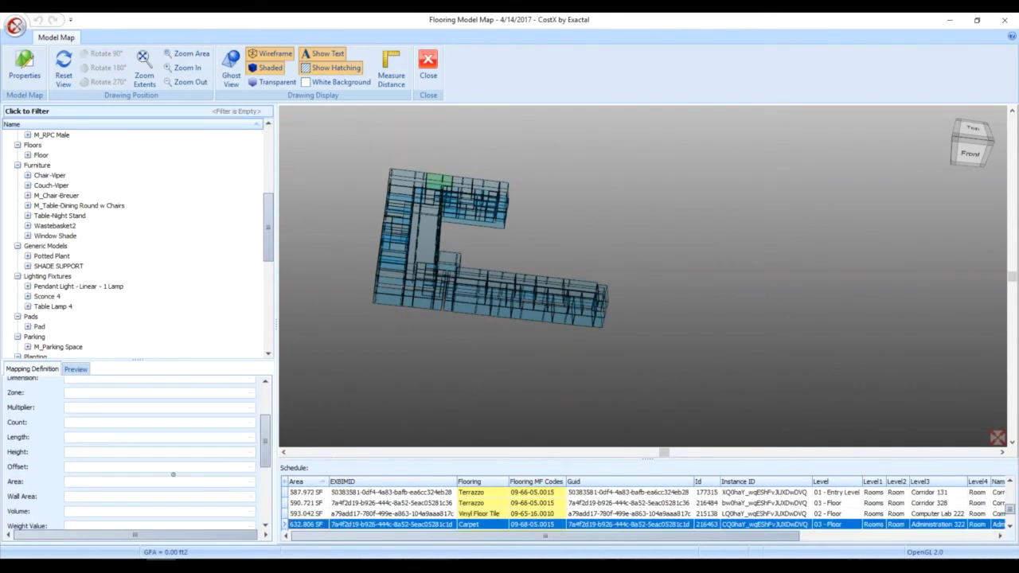
{"action": "left_click_drag", "start_coordinate": [102, 492], "coordinate": [97, 482]}
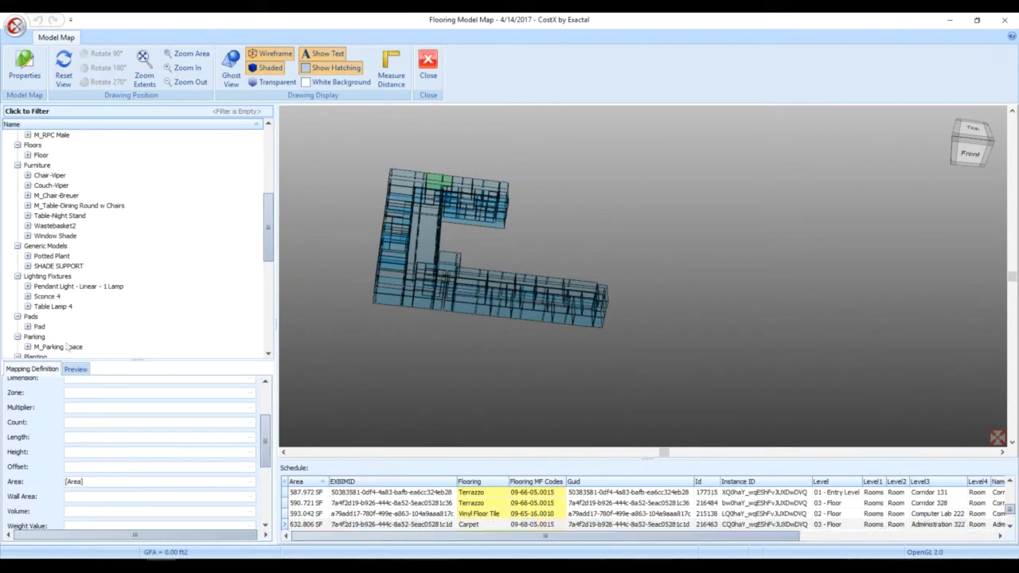
Step: Preview the map's 09 65 00 - Flooring code totals, then close the editor
{"action": "left_click", "coordinate": [76, 369]}
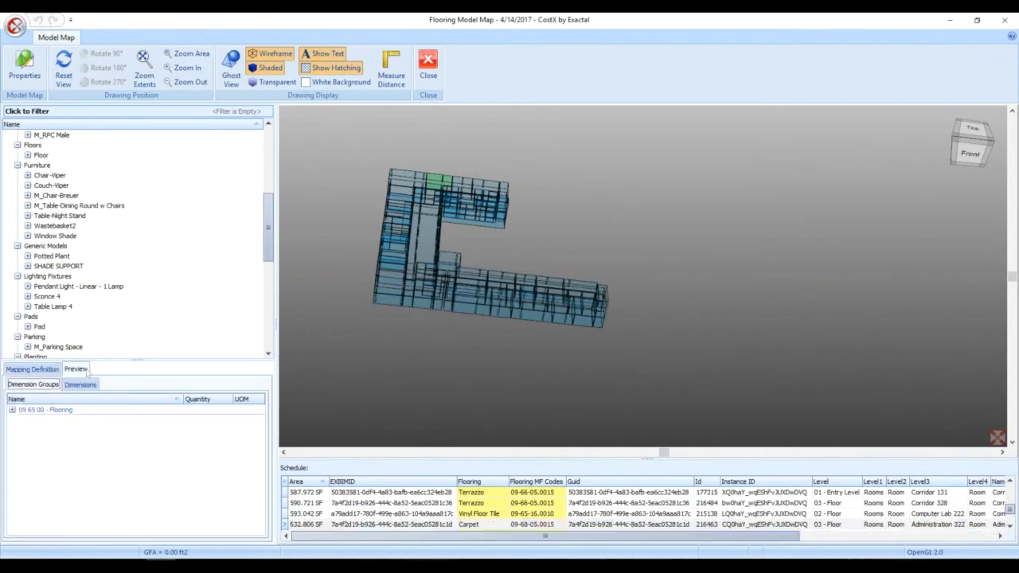
{"action": "left_click", "coordinate": [12, 409]}
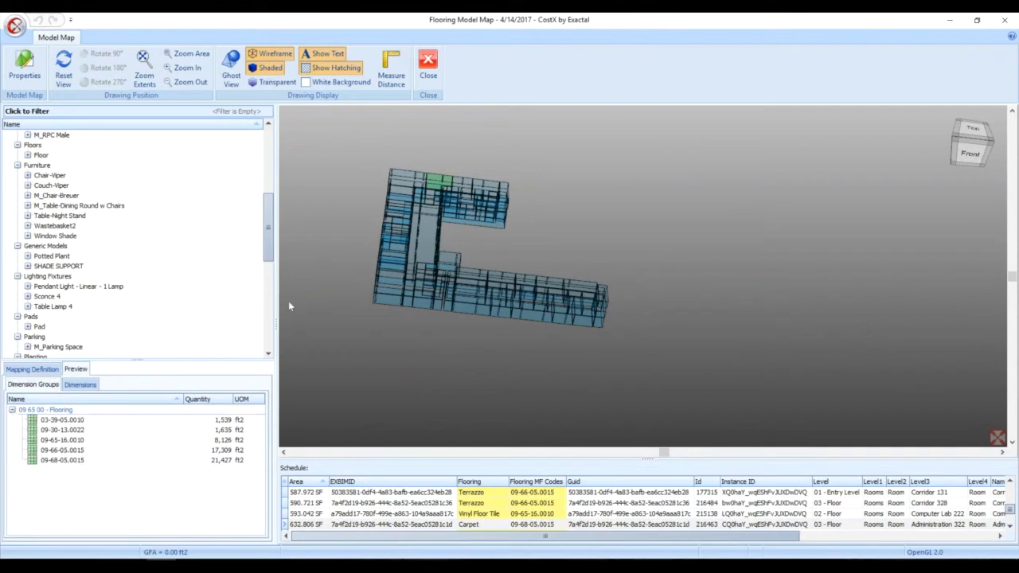
{"action": "left_click_drag", "start_coordinate": [270, 238], "coordinate": [226, 321]}
{"action": "left_click", "coordinate": [434, 63]}
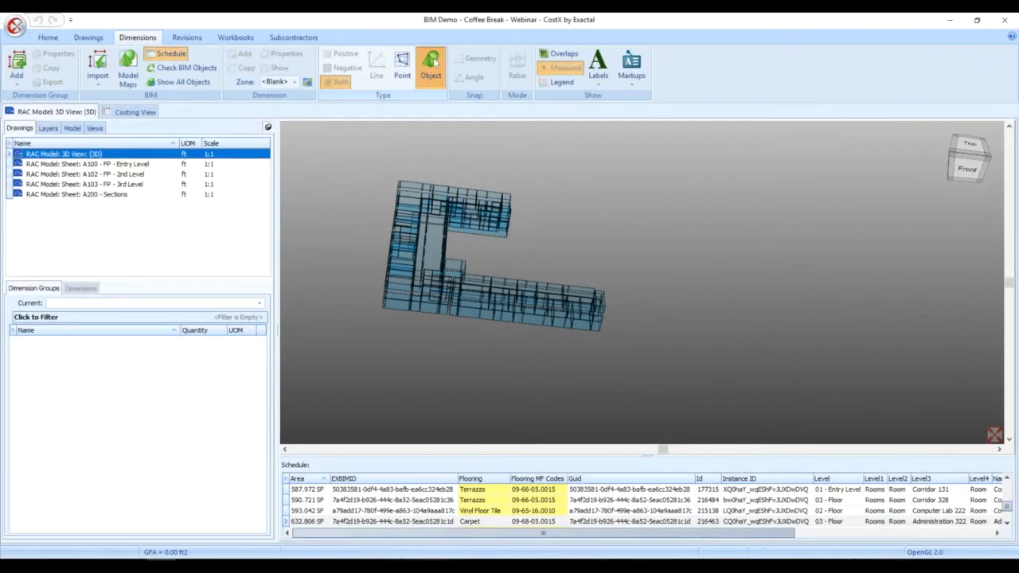
Step: Add 'Rubber Wall Skirting Model Map - 4/14/2017' with folder '09 66 00 - Rubber Wall Skirting'
{"action": "left_click", "coordinate": [140, 76]}
{"action": "left_click", "coordinate": [321, 176]}
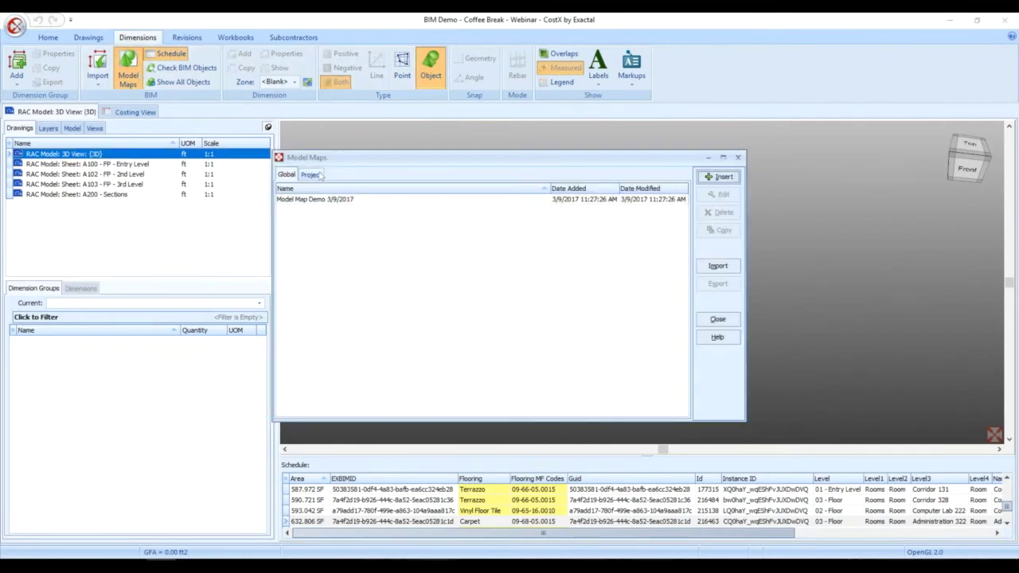
{"action": "left_click", "coordinate": [719, 176]}
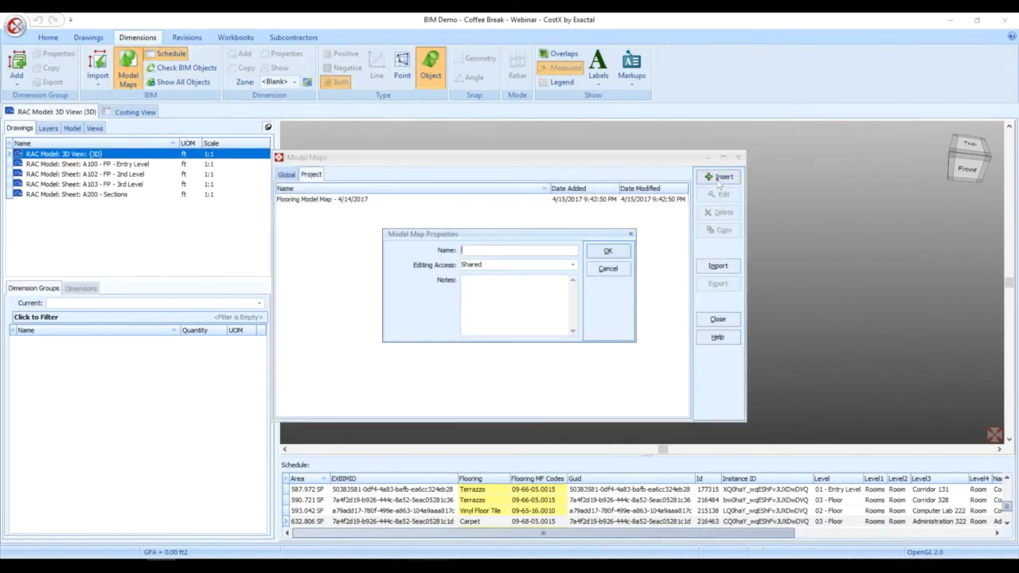
{"action": "type", "text": "Rubber Wall Skirting Model Map - "}
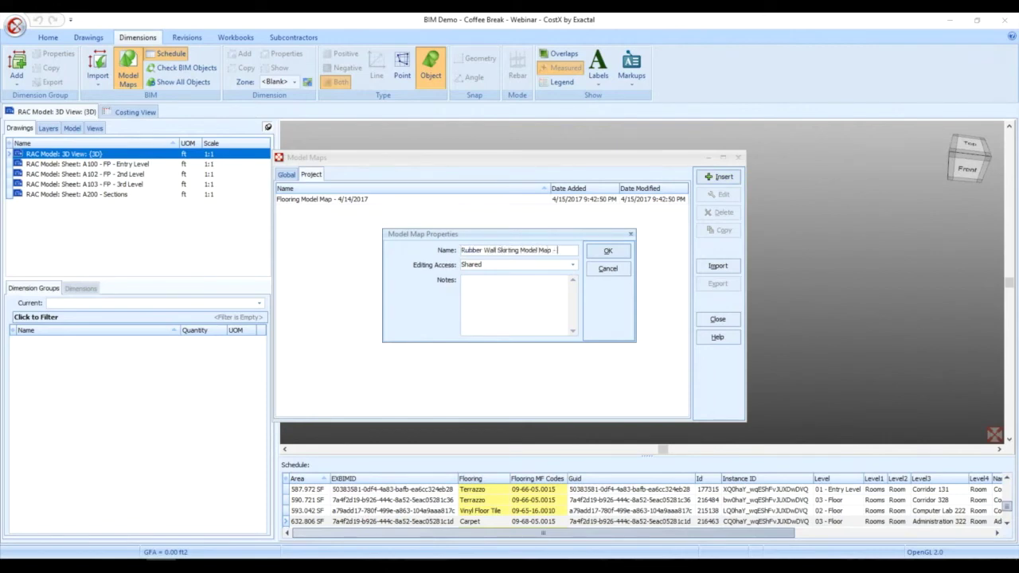
{"action": "type", "text": "4/14/2017"}
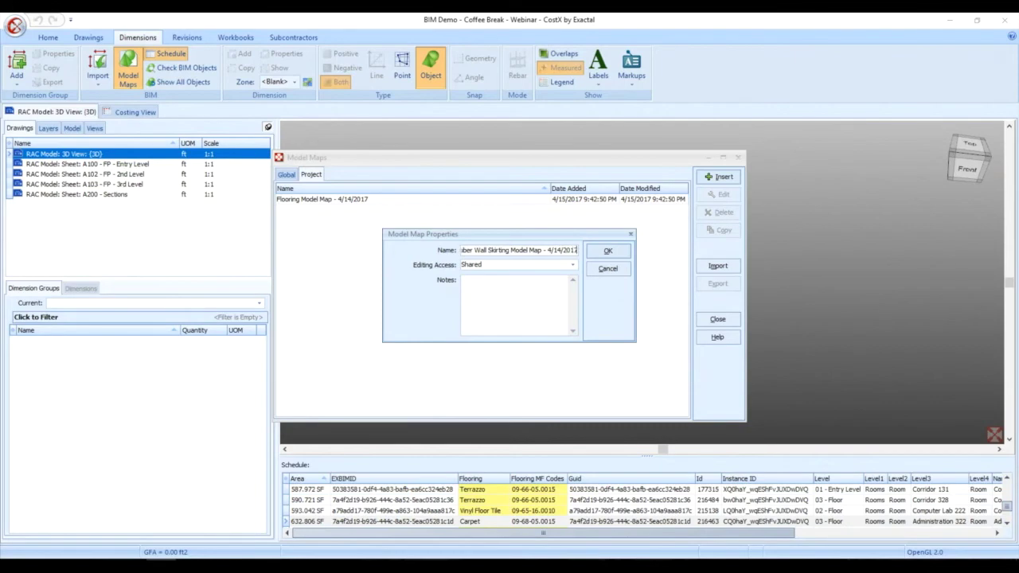
{"action": "left_click", "coordinate": [593, 250]}
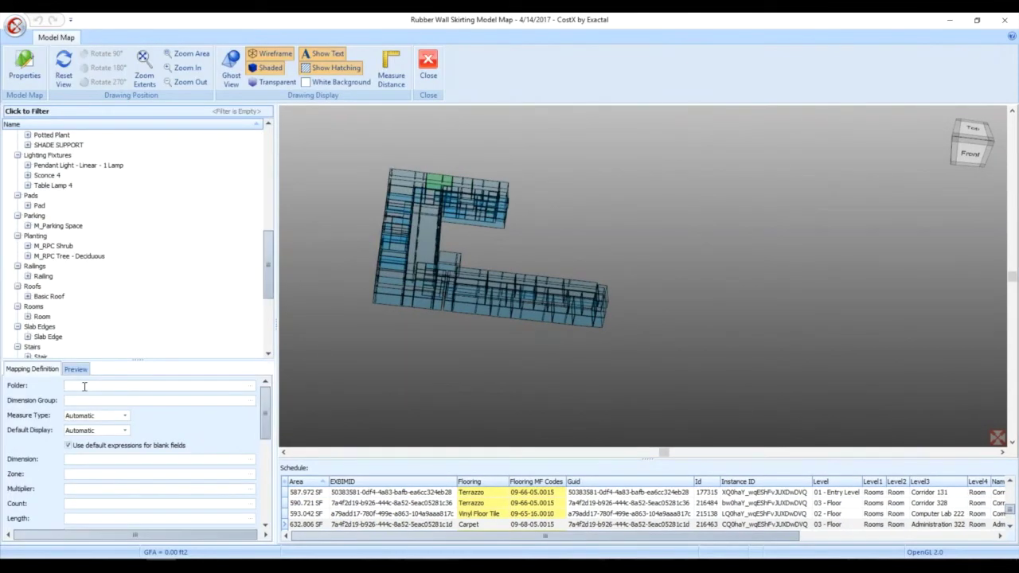
{"action": "type", "text": "\"09 66 00 - Rubber Wall Skirting\""}
Step: Group dimensions by Skirting MF Codes and set the measure type to Length
{"action": "left_click_drag", "start_coordinate": [447, 538], "coordinate": [644, 538]}
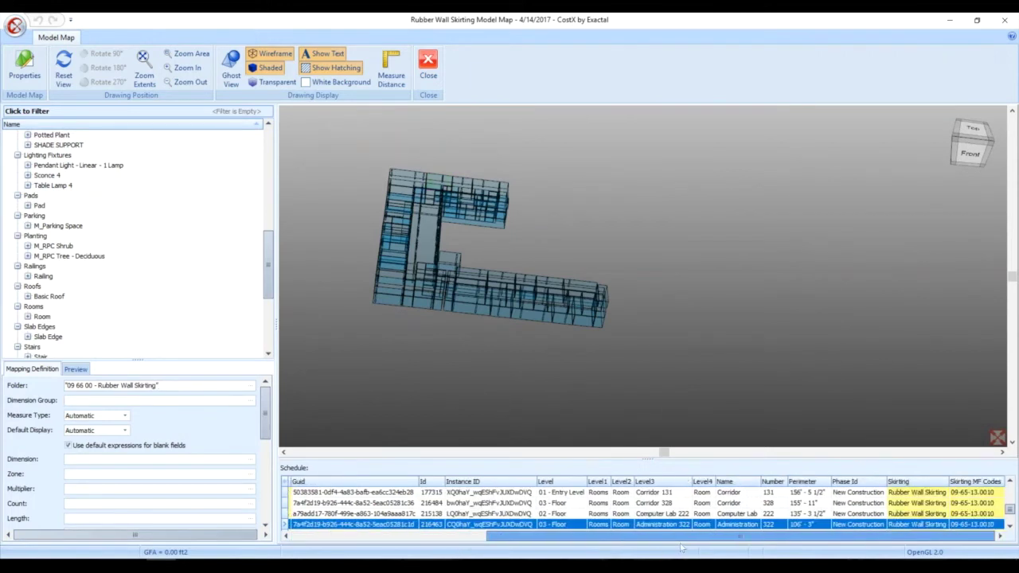
{"action": "left_click", "coordinate": [965, 482]}
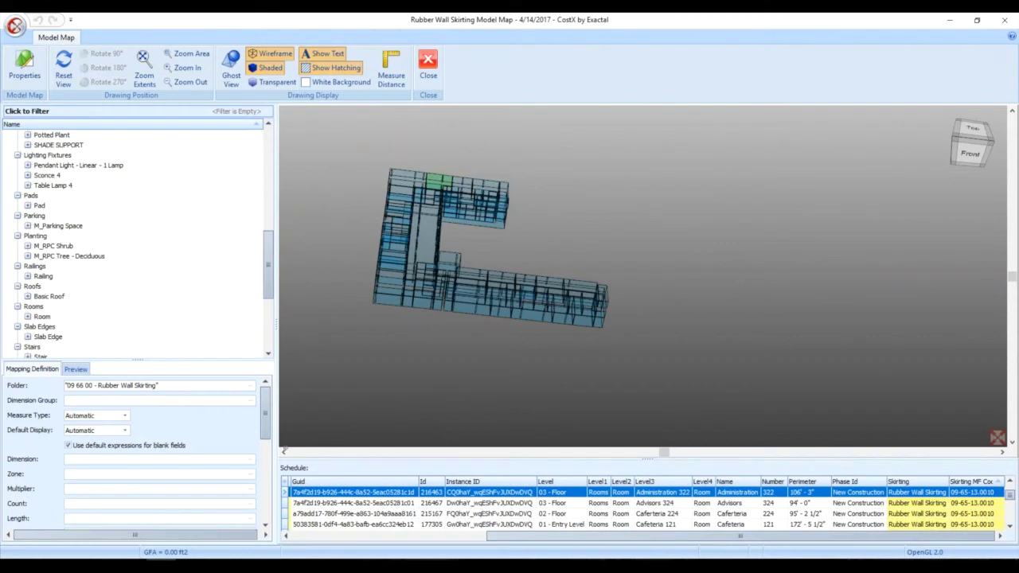
{"action": "left_click_drag", "start_coordinate": [233, 417], "coordinate": [212, 401]}
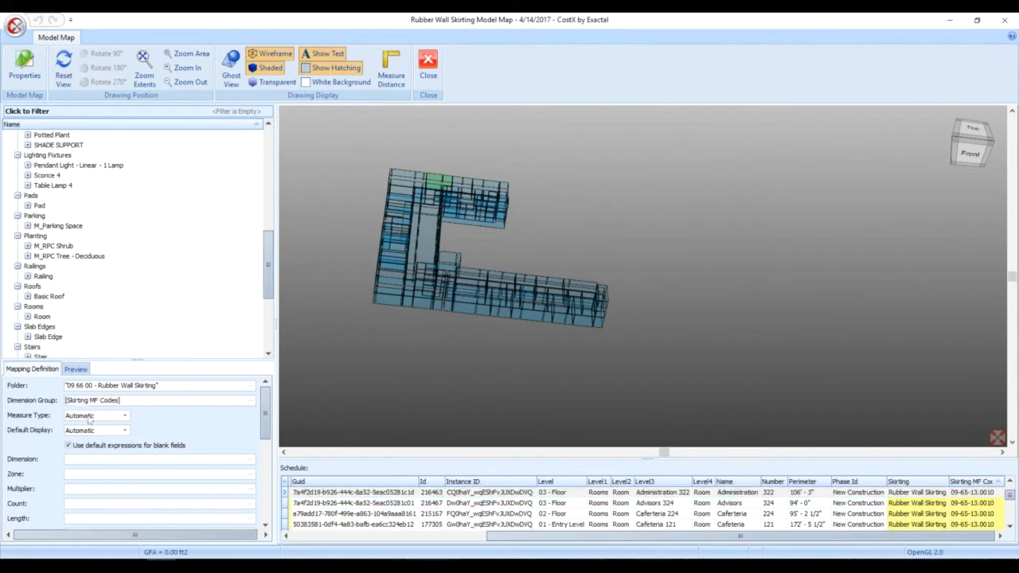
{"action": "left_click", "coordinate": [89, 415]}
{"action": "key", "text": "Down"}
{"action": "key", "text": "Down"}
{"action": "key", "text": "Return"}
{"action": "key", "text": "Tab"}
{"action": "key", "text": "alt+Down"}
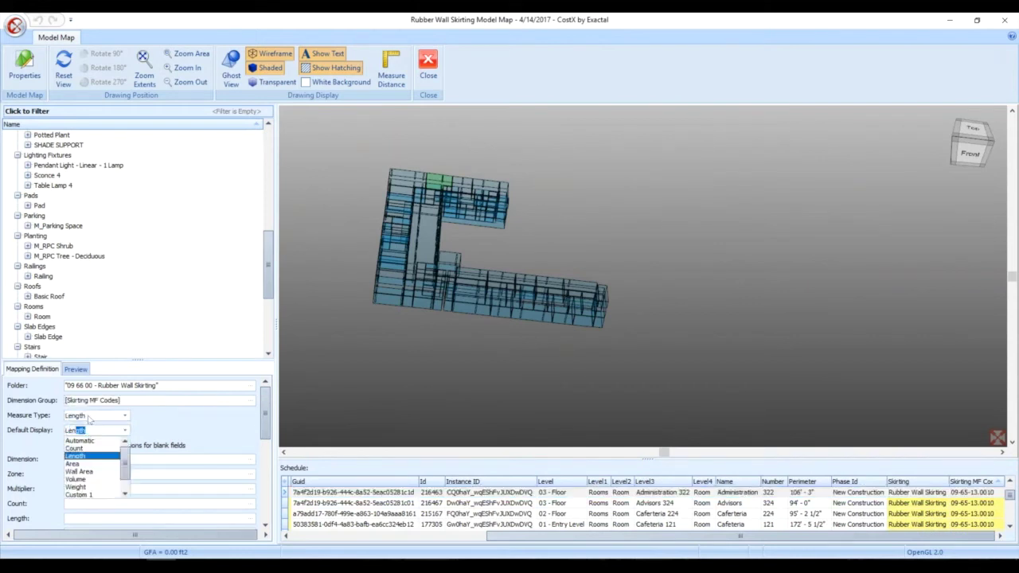
{"action": "key", "text": "Return"}
{"action": "key", "text": "Tab"}
{"action": "key", "text": "Tab"}
{"action": "key", "text": "Tab"}
{"action": "key", "text": "Tab"}
{"action": "key", "text": "Tab"}
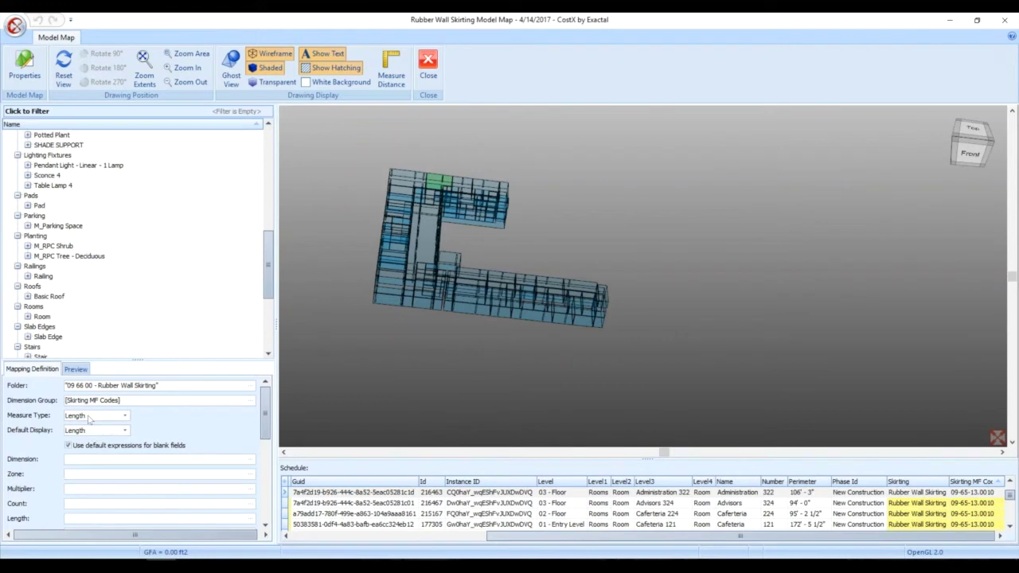
Step: Use Perimeter as the length, preview the skirting code totals, and close the editor
{"action": "left_click", "coordinate": [795, 482]}
{"action": "left_click_drag", "start_coordinate": [145, 517], "coordinate": [145, 518]}
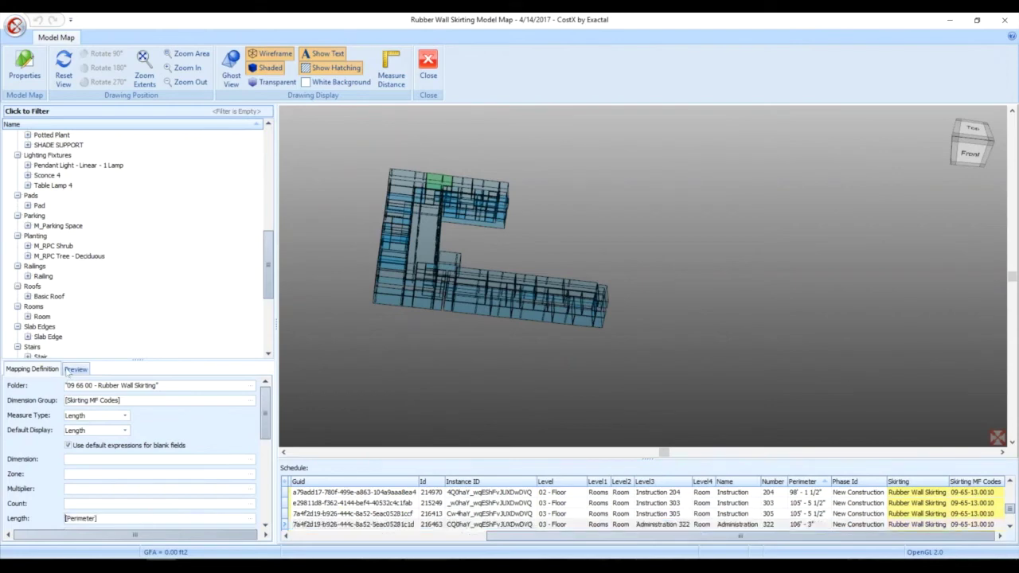
{"action": "left_click", "coordinate": [70, 371]}
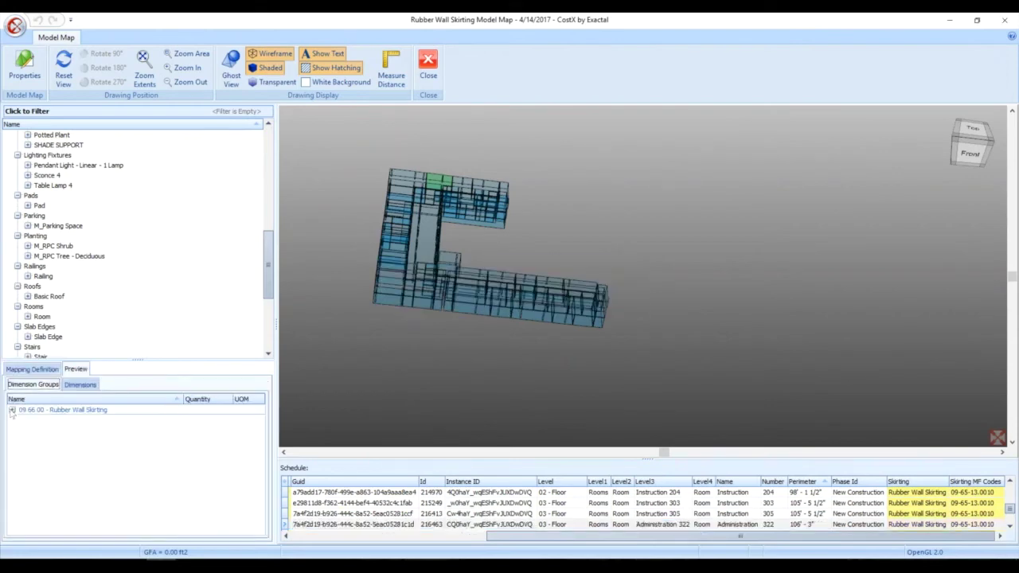
{"action": "left_click", "coordinate": [12, 410]}
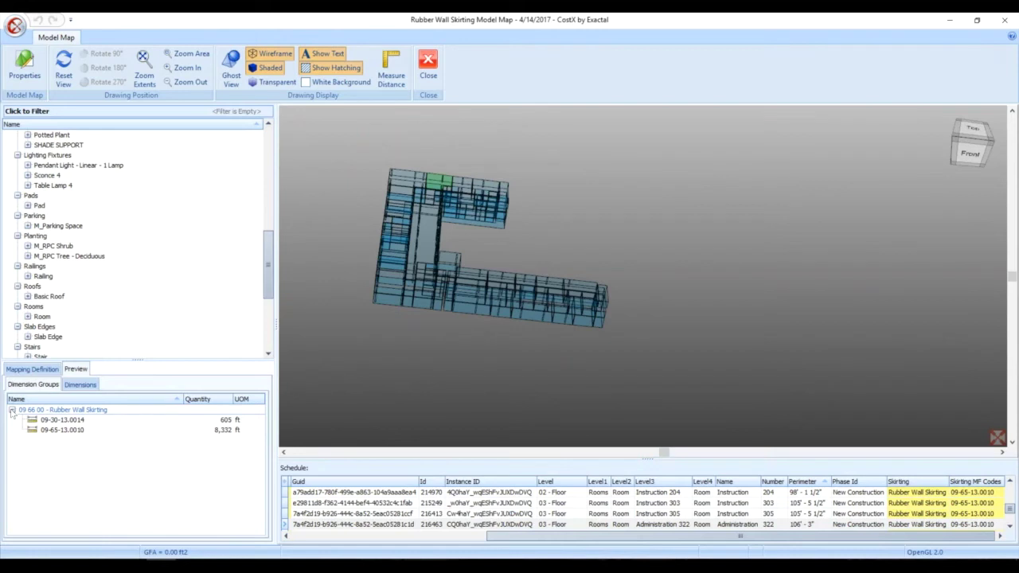
{"action": "left_click", "coordinate": [432, 68]}
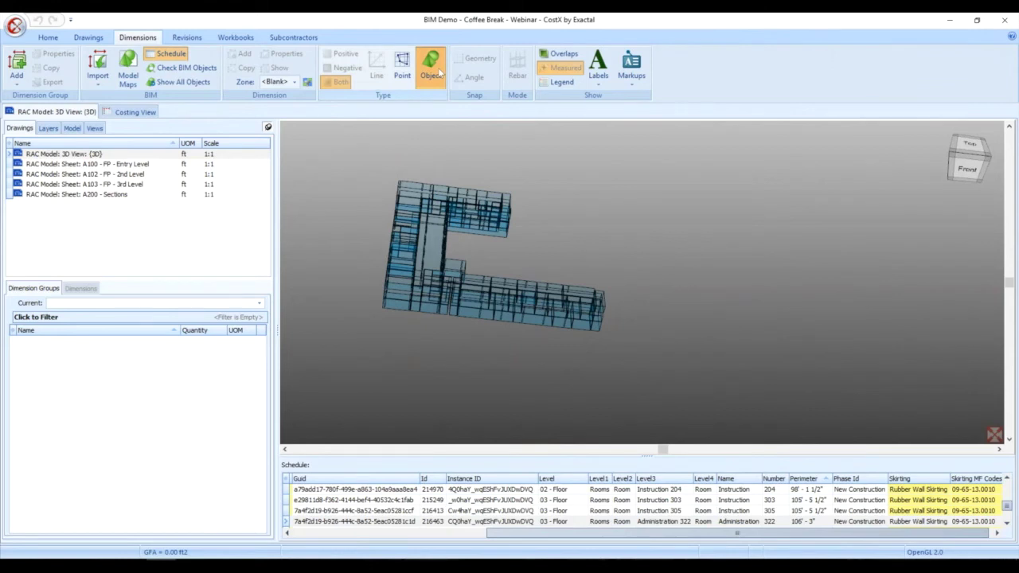
Step: Import dimensions using the Flooring Model Map
{"action": "left_click", "coordinate": [100, 85]}
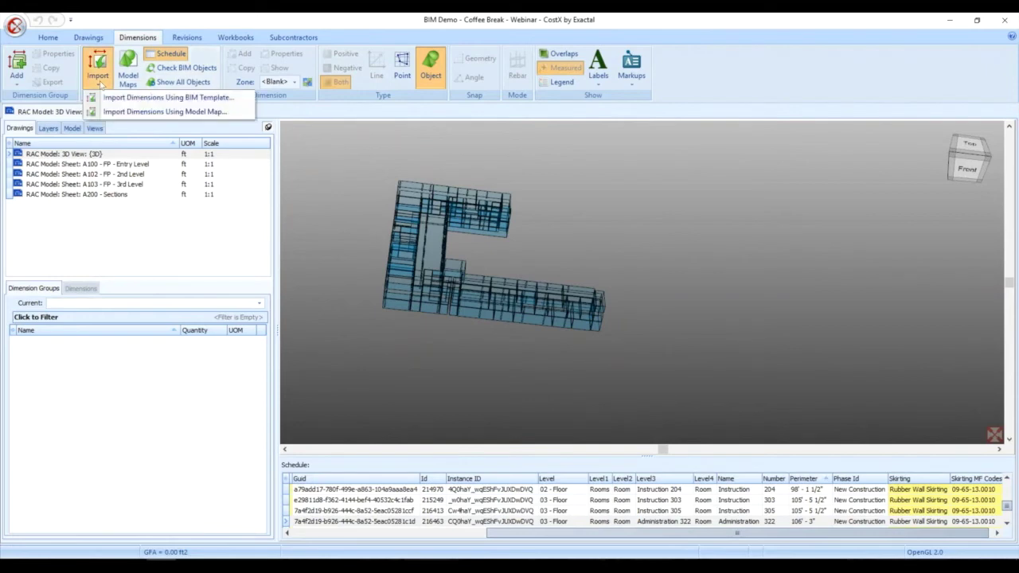
{"action": "left_click", "coordinate": [126, 112]}
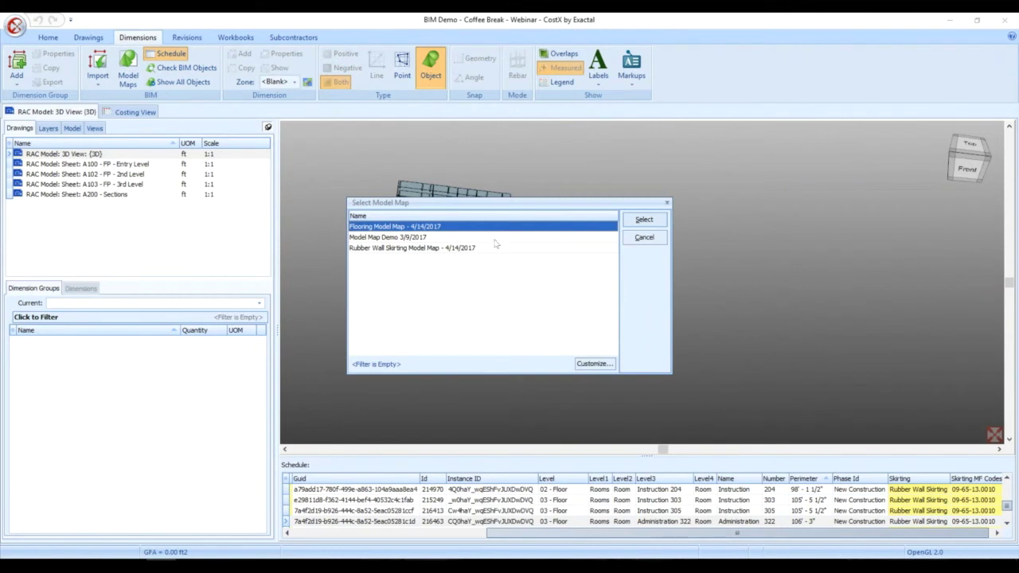
{"action": "left_click", "coordinate": [632, 220]}
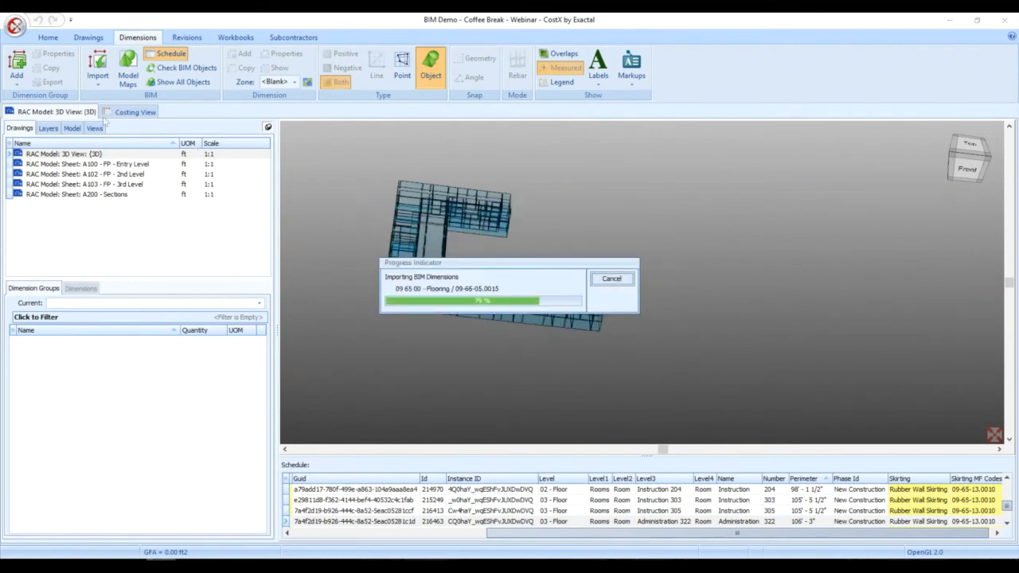
Step: Import dimensions using the Rubber Wall Skirting Model Map
{"action": "left_click", "coordinate": [95, 75]}
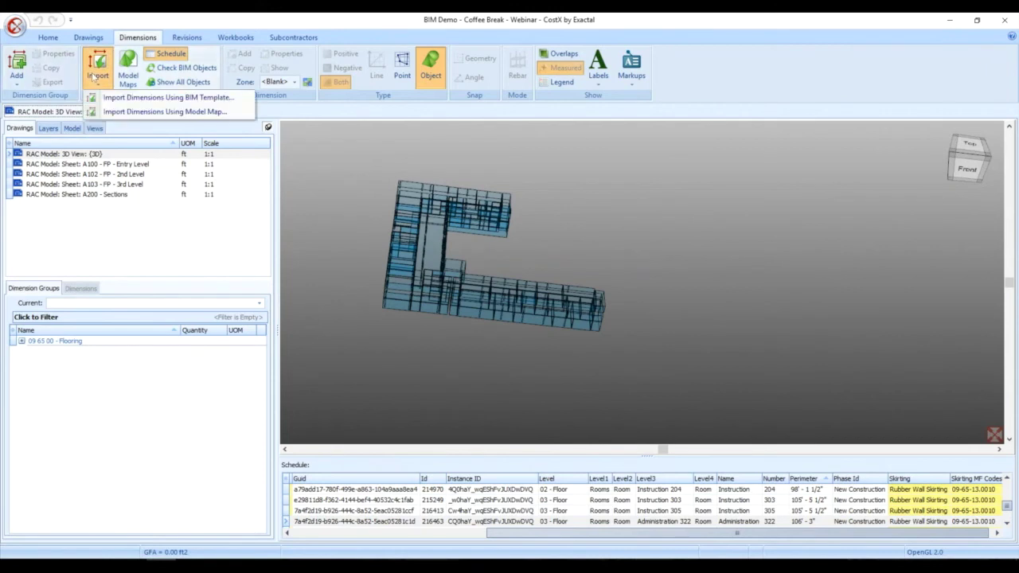
{"action": "left_click", "coordinate": [116, 112]}
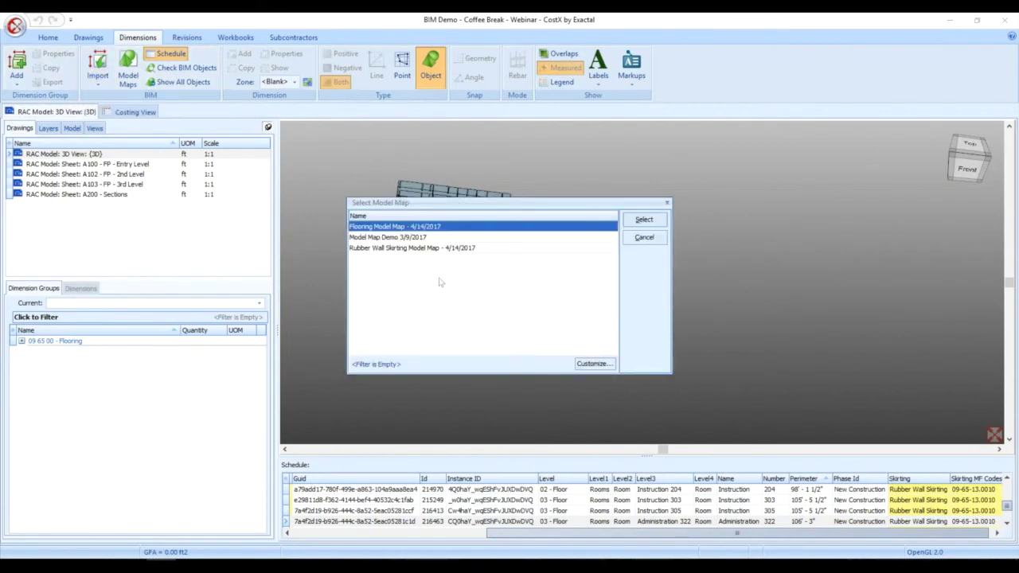
{"action": "key", "text": "Return"}
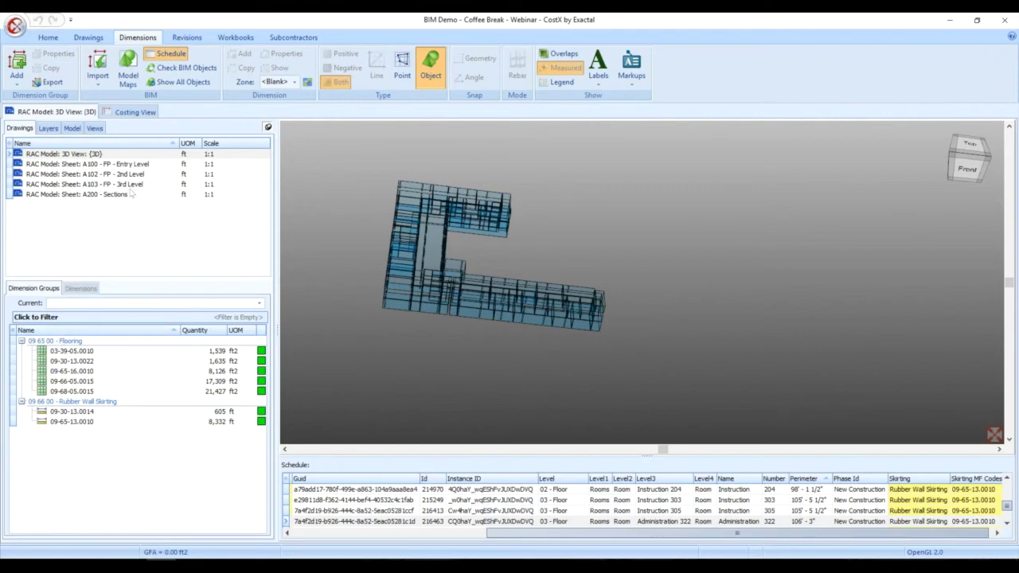
Step: In Costing View, start a workbook from dimension groups named 'Masterformat - Flooring Estimate'
{"action": "left_click", "coordinate": [142, 112]}
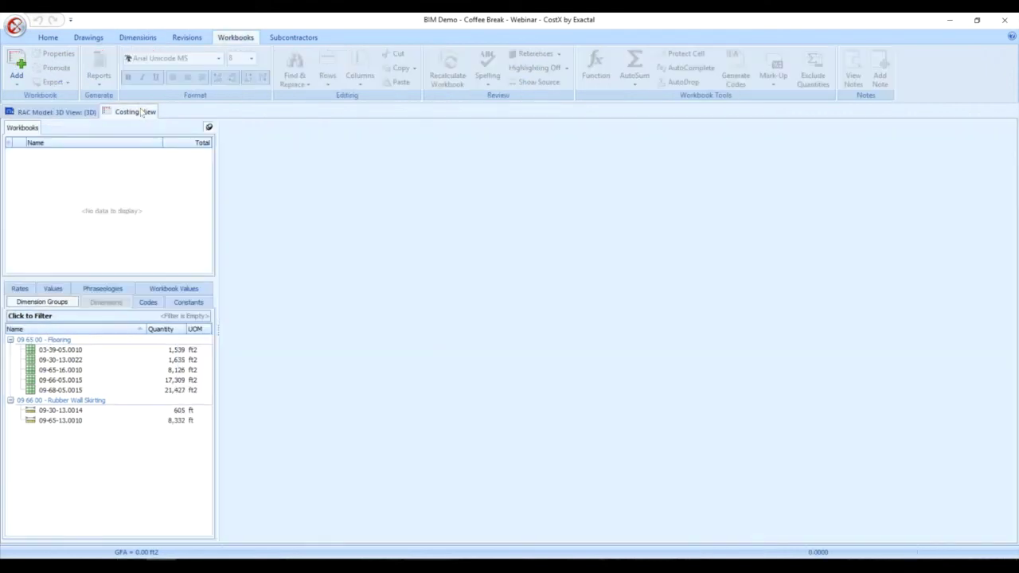
{"action": "left_click", "coordinate": [19, 75]}
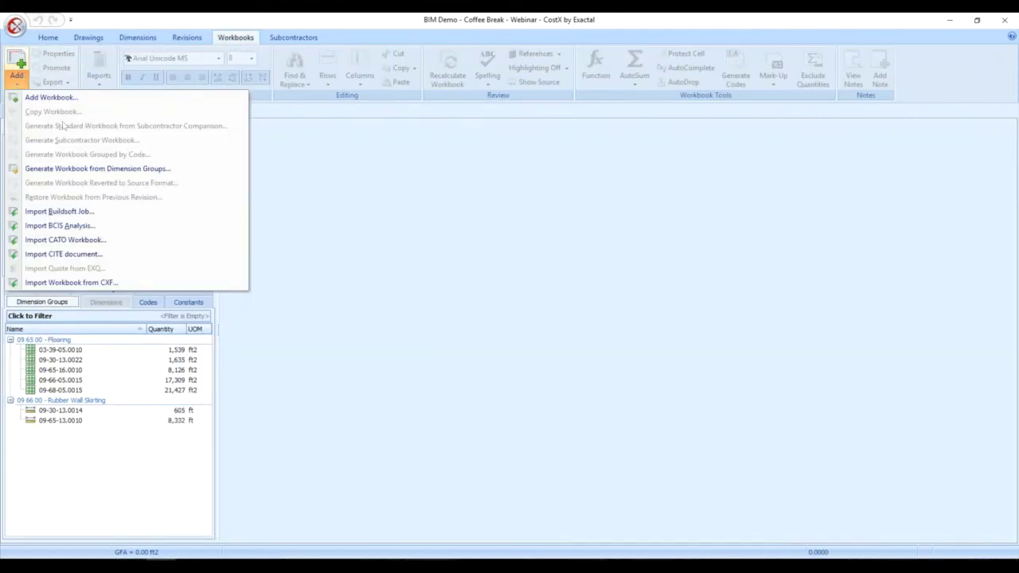
{"action": "left_click", "coordinate": [94, 168]}
{"action": "type", "text": "M"}
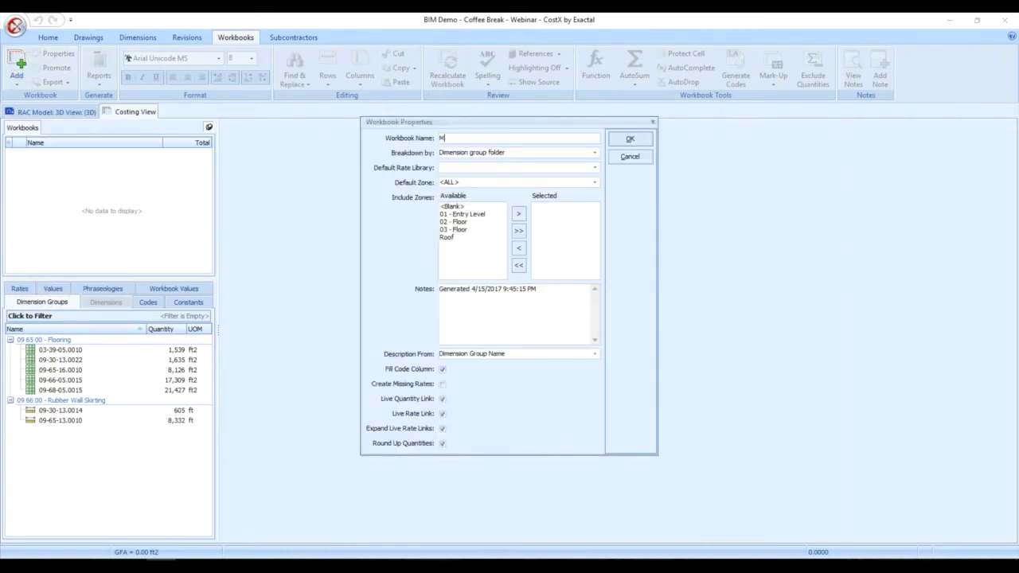
{"action": "type", "text": "asterformat.- Flooring Estimate"}
{"action": "key", "text": "Tab"}
Step: Set the rate library to GC Data Item Rates FINAL and descriptions from Rate Description
{"action": "left_click", "coordinate": [478, 168]}
{"action": "left_click", "coordinate": [595, 169]}
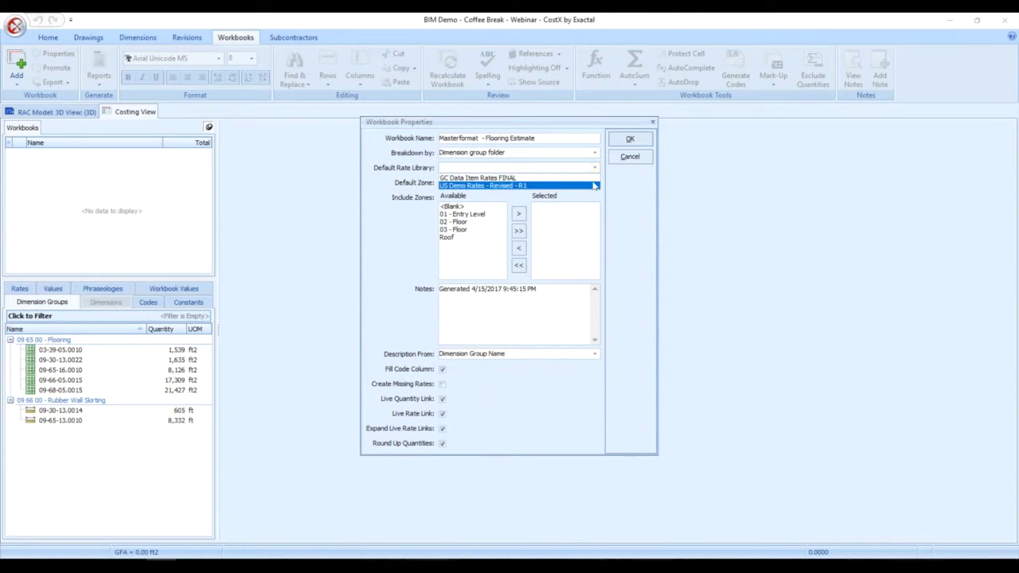
{"action": "left_click", "coordinate": [593, 179]}
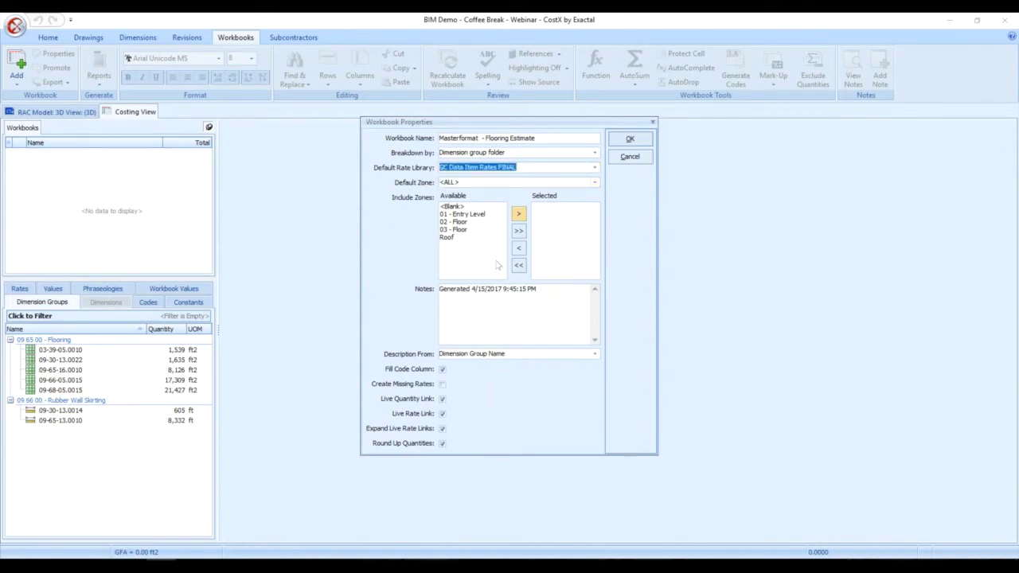
{"action": "left_click", "coordinate": [476, 353]}
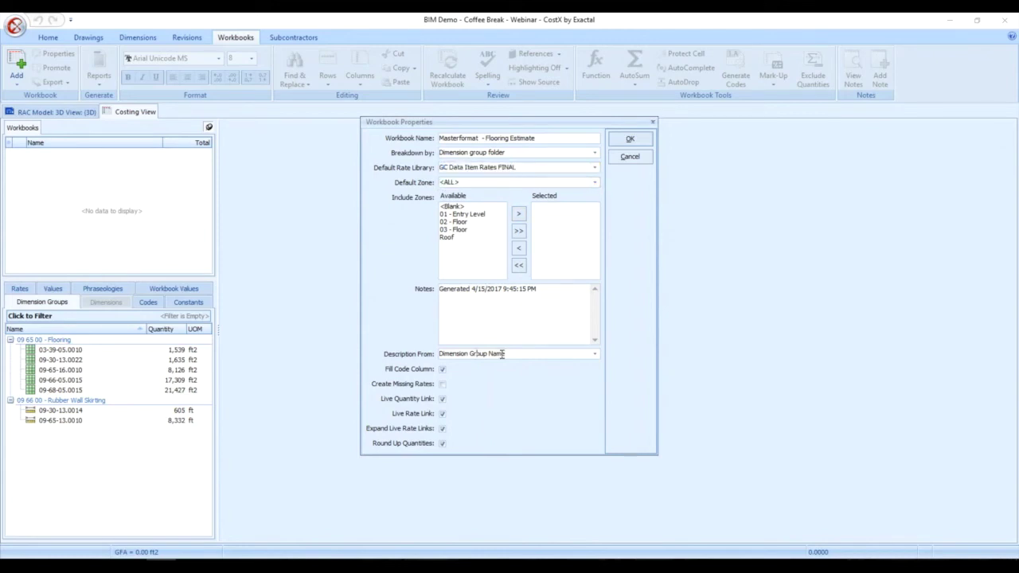
{"action": "left_click", "coordinate": [594, 353]}
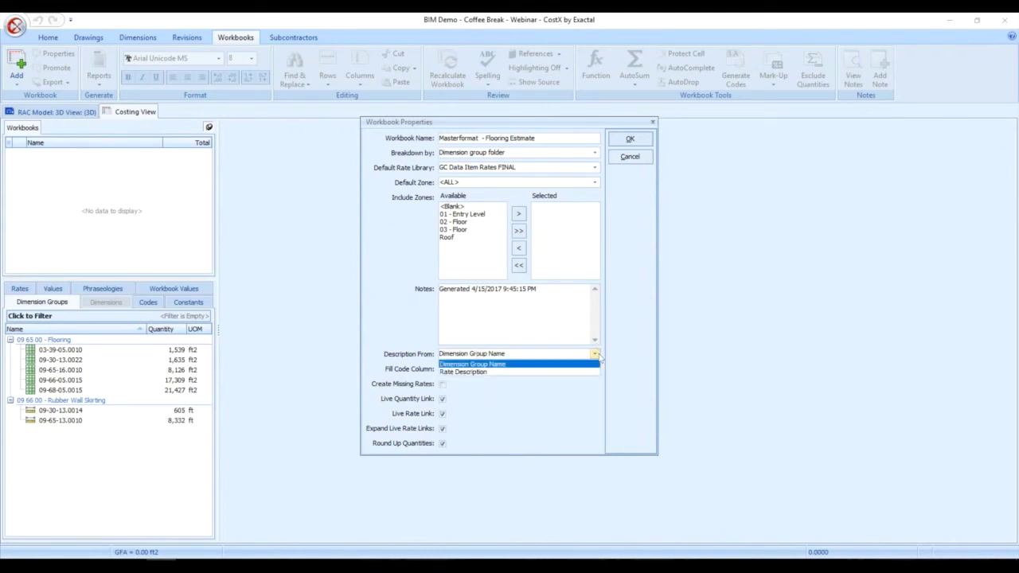
{"action": "left_click", "coordinate": [588, 371]}
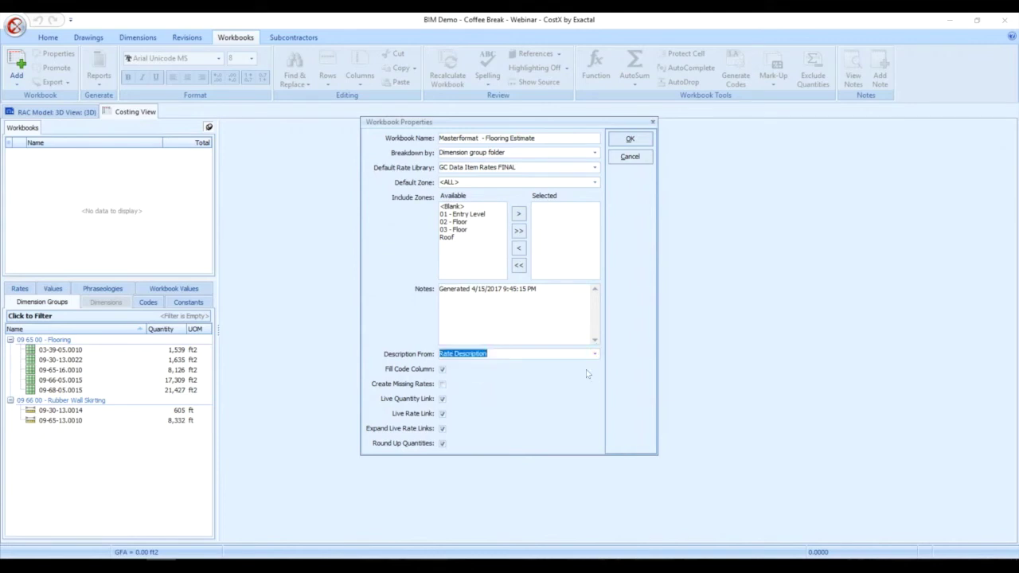
Step: Generate the workbook, review the unit-mismatch warnings such as 09-30-13.0014, and dismiss them
{"action": "left_click", "coordinate": [630, 141]}
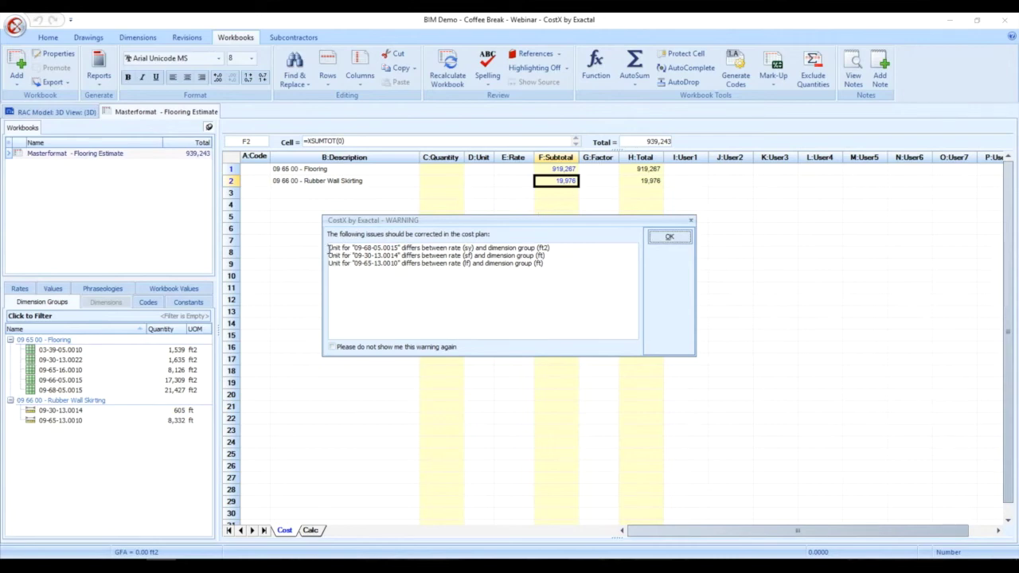
{"action": "left_click_drag", "start_coordinate": [328, 249], "coordinate": [556, 255]}
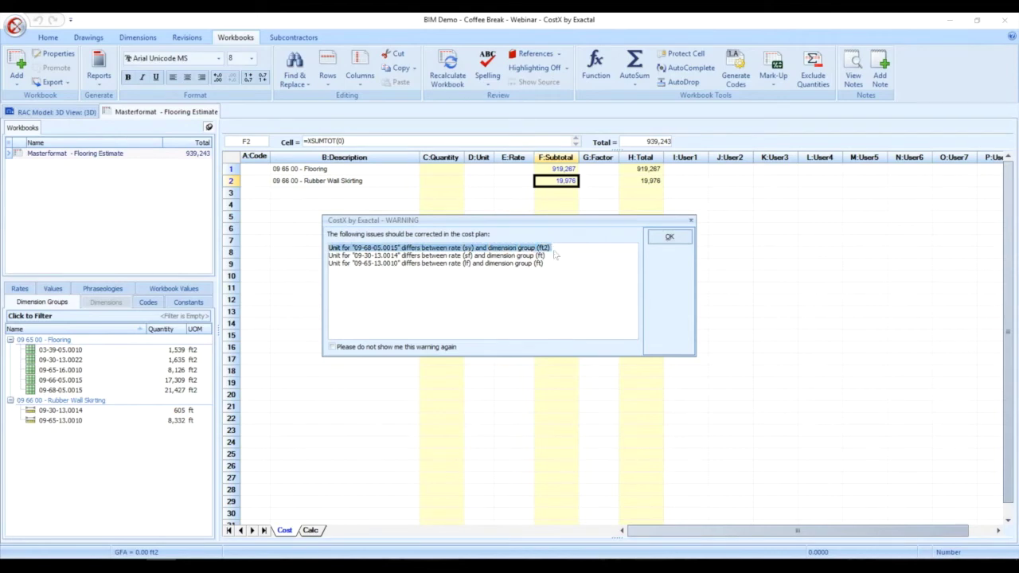
{"action": "left_click", "coordinate": [554, 255]}
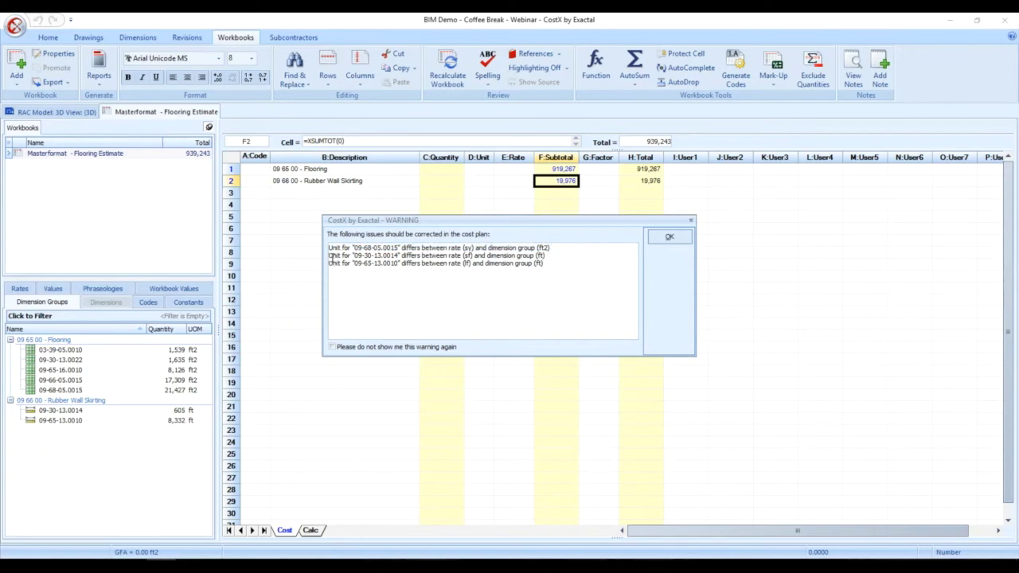
{"action": "left_click_drag", "start_coordinate": [328, 256], "coordinate": [547, 256]}
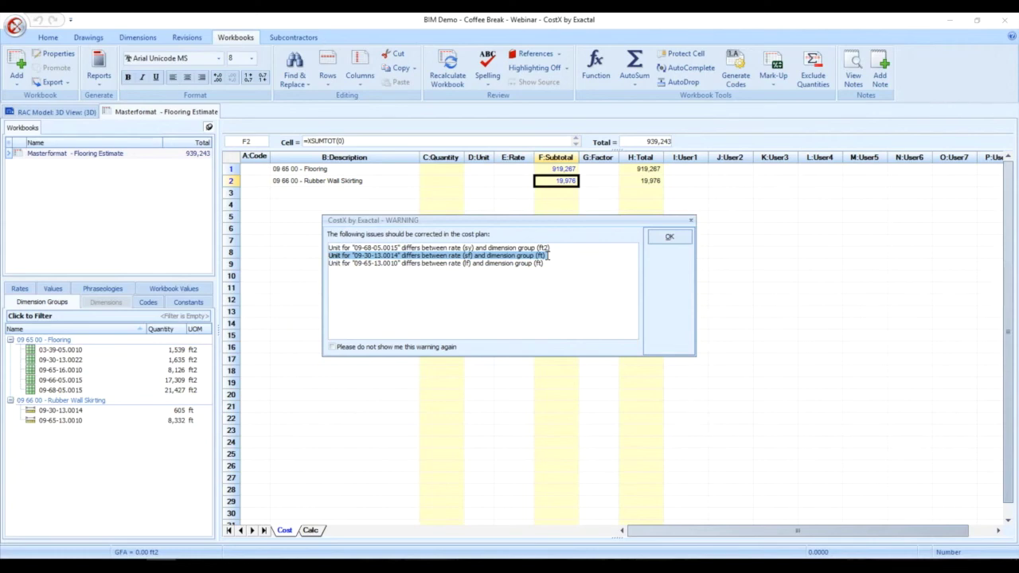
{"action": "key", "text": "Return"}
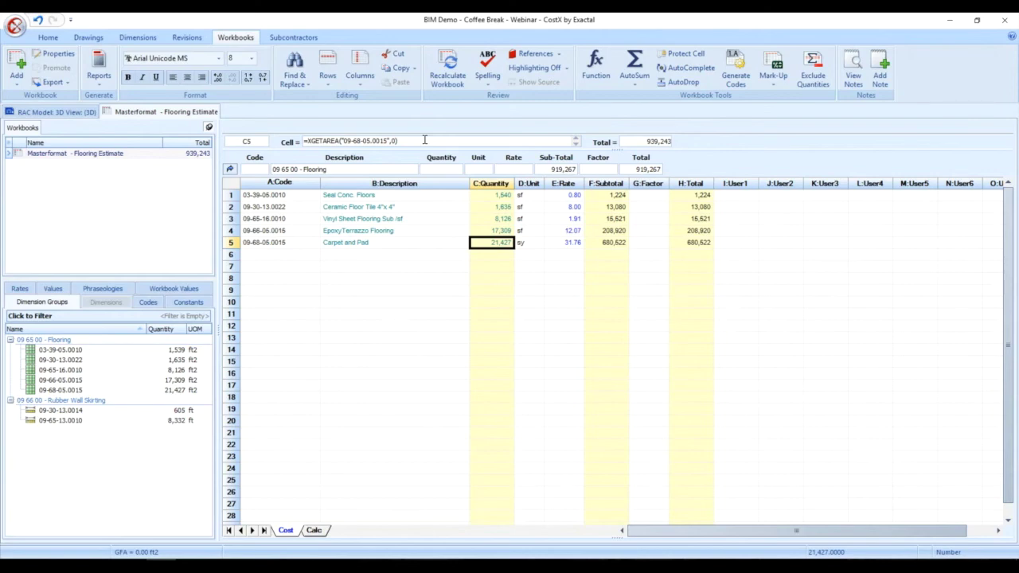
Step: Divide the Carpet and Pad quantity by 9 to give 2,381 sy
{"action": "left_click", "coordinate": [424, 140]}
{"action": "type", "text": "/9"}
{"action": "key", "text": "Return"}
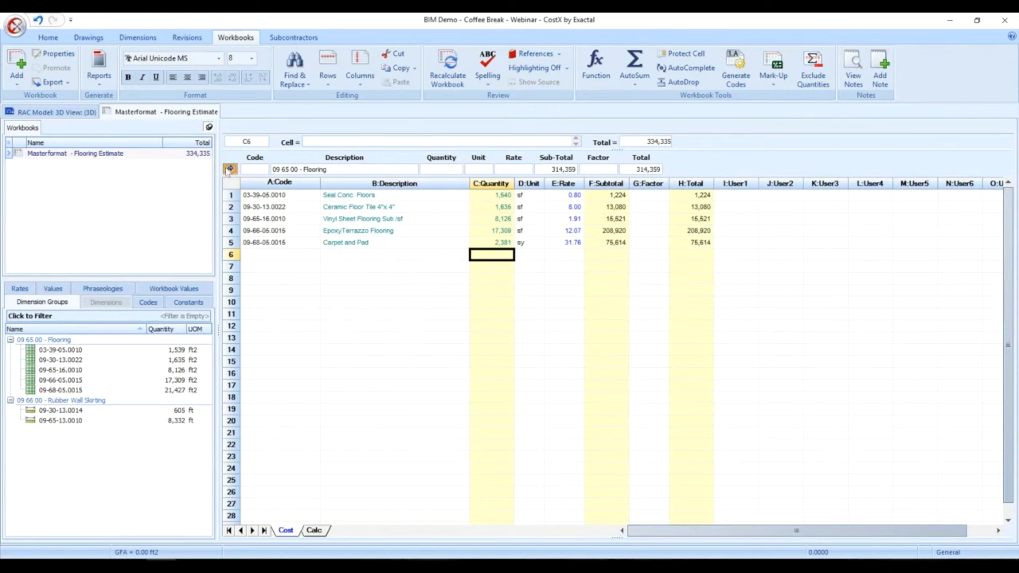
Step: Open the Rubber Wall Skirting detail items and narrow the code column
{"action": "left_click", "coordinate": [229, 170]}
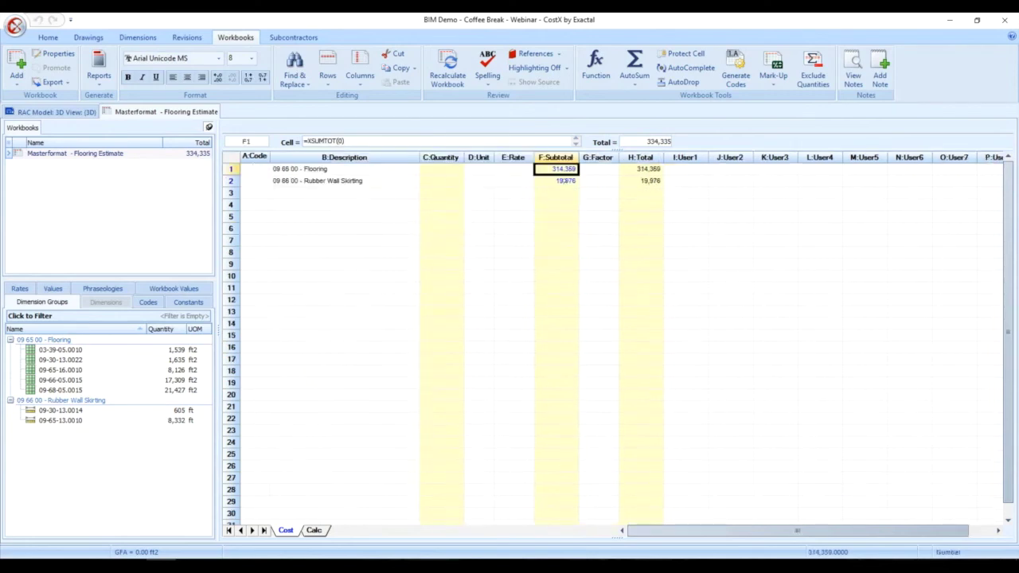
{"action": "double_click", "coordinate": [564, 181]}
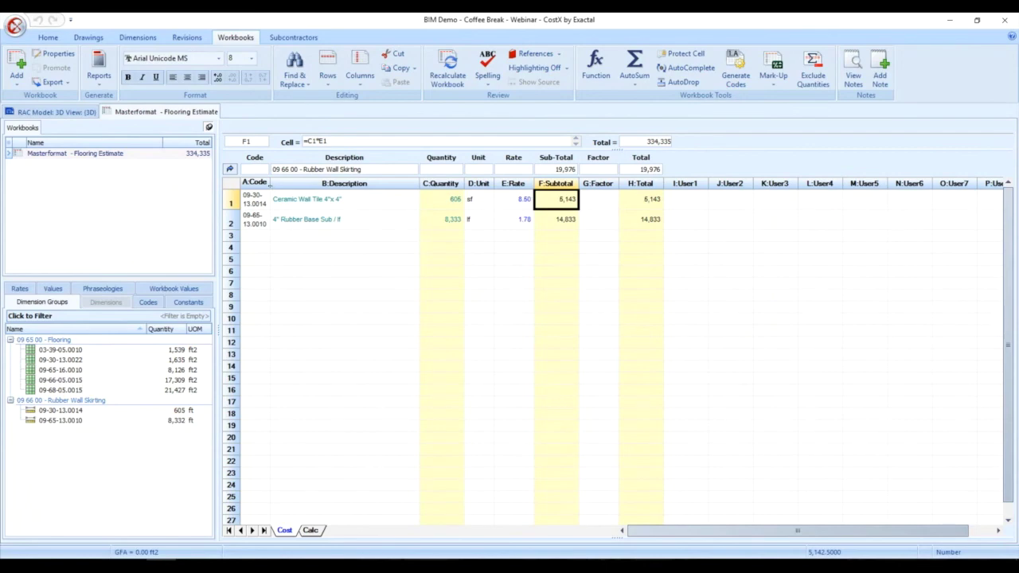
{"action": "left_click_drag", "start_coordinate": [310, 173], "coordinate": [305, 173]}
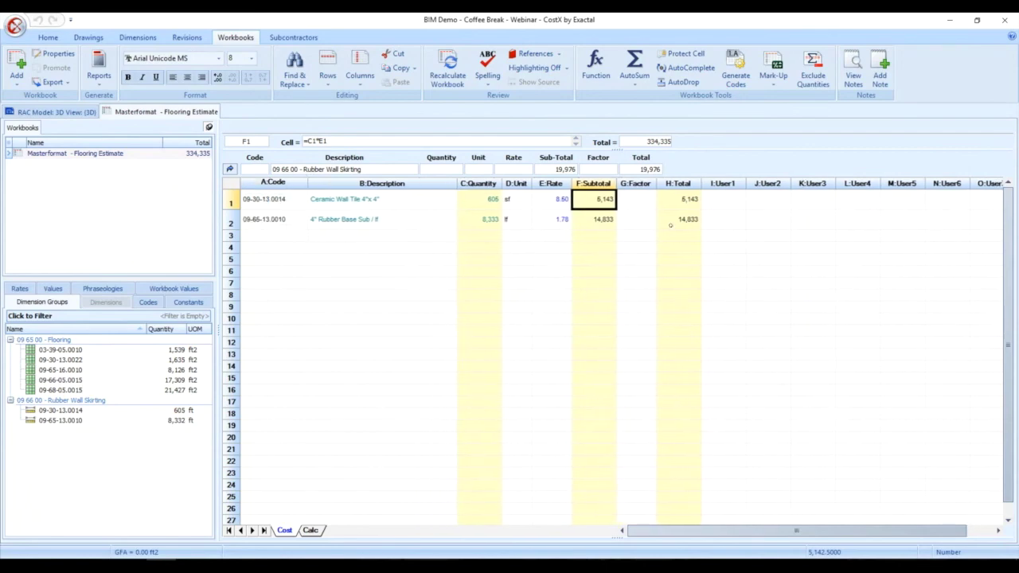
{"action": "left_click_drag", "start_coordinate": [715, 196], "coordinate": [723, 249]}
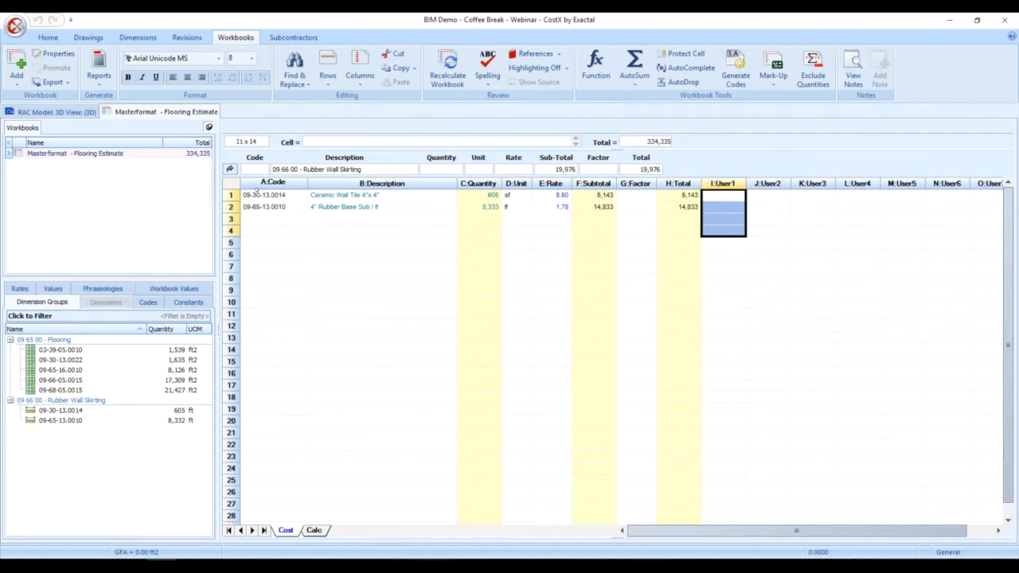
Step: Move the Ceramic Wall Tile row into Flooring as row 2
{"action": "left_click", "coordinate": [258, 191]}
{"action": "right_click", "coordinate": [258, 191]}
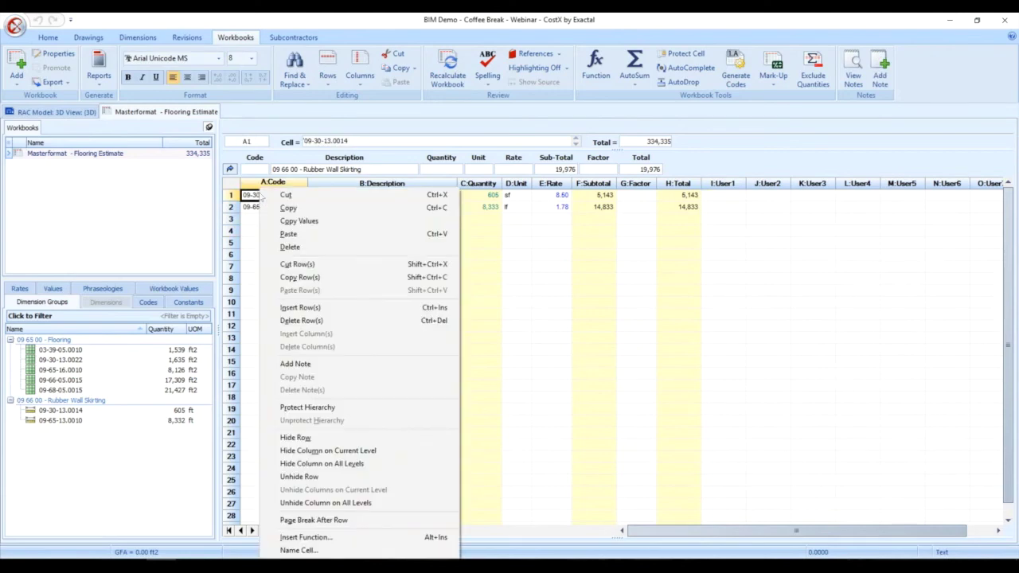
{"action": "left_click", "coordinate": [336, 264]}
{"action": "left_click", "coordinate": [229, 169]}
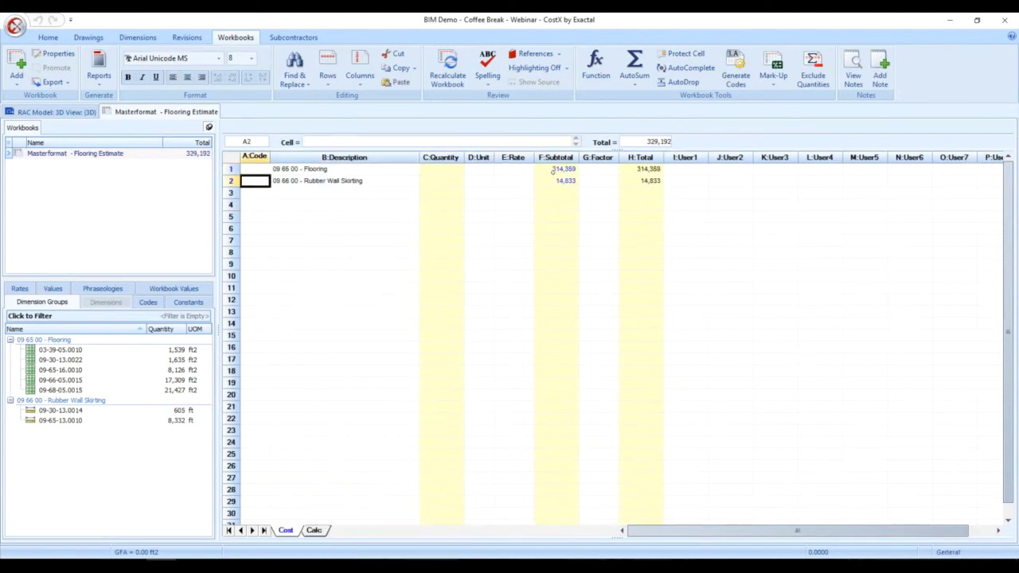
{"action": "left_click", "coordinate": [554, 170]}
{"action": "double_click", "coordinate": [554, 170]}
{"action": "left_click", "coordinate": [277, 208]}
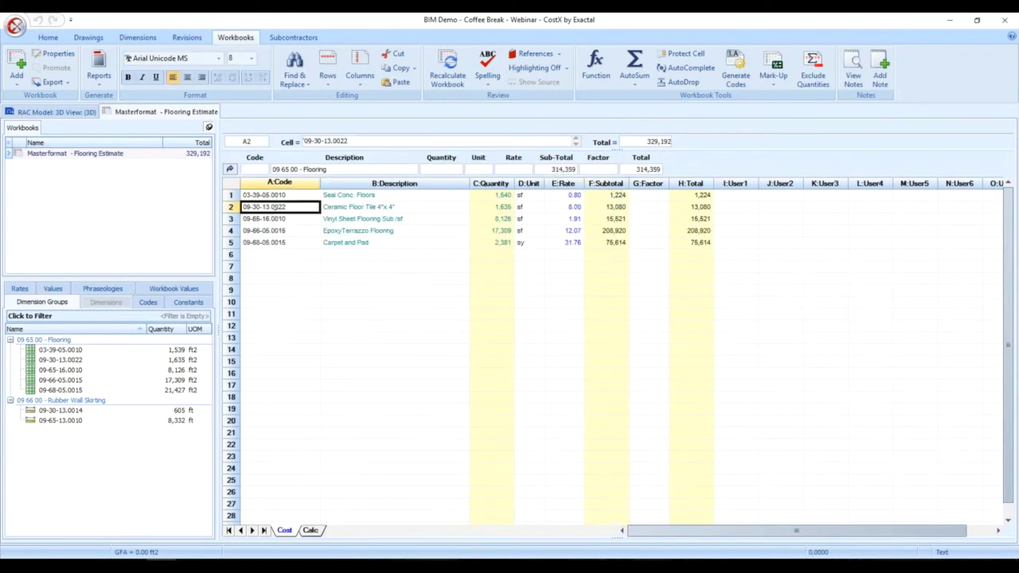
{"action": "right_click", "coordinate": [277, 208]}
{"action": "left_click", "coordinate": [342, 289]}
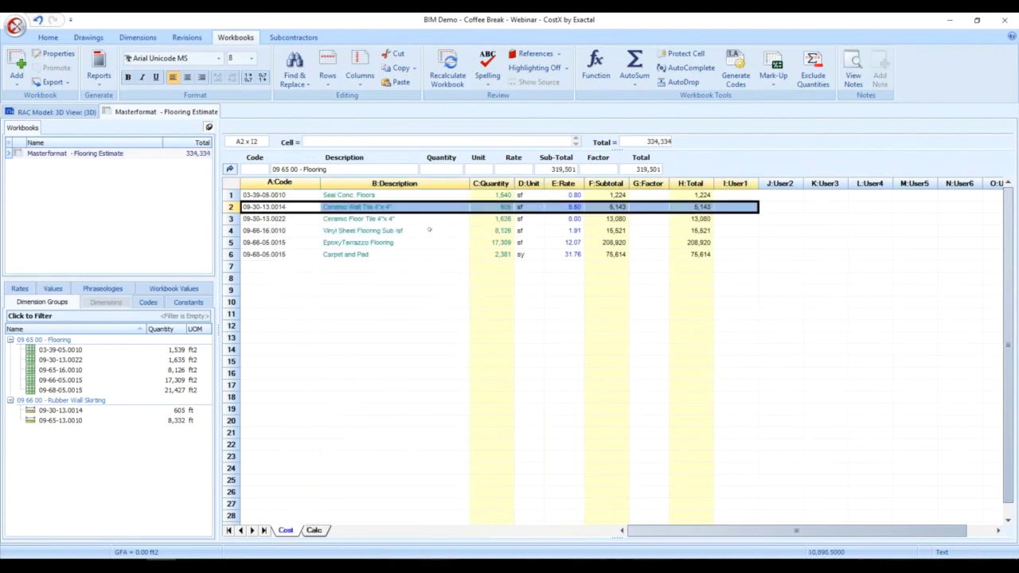
Step: Replace its quantity with the 09-30-13.0014 wall length times height 5, giving 3,025 sf
{"action": "left_click", "coordinate": [503, 206]}
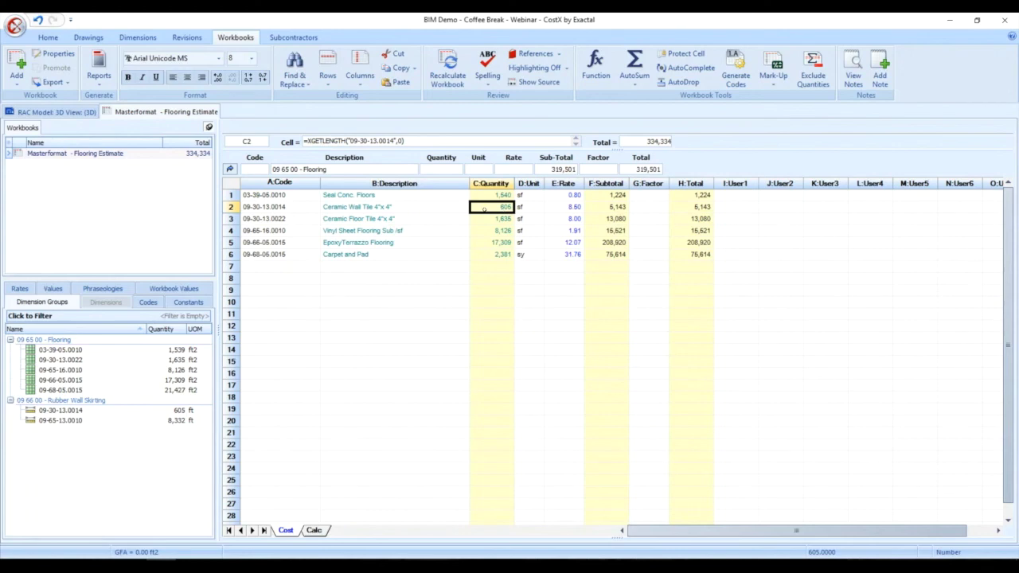
{"action": "key", "text": "Delete"}
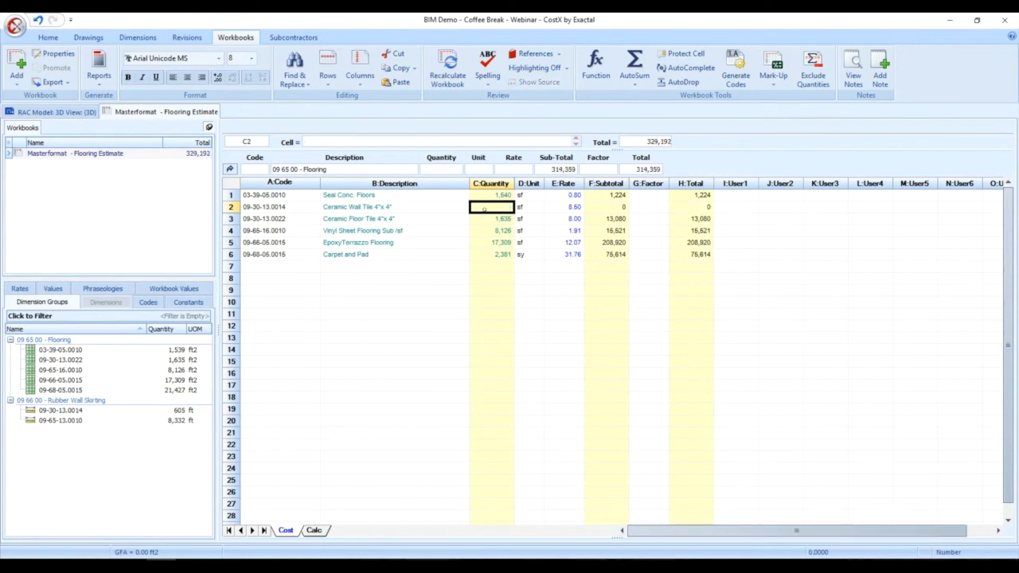
{"action": "double_click", "coordinate": [484, 208]}
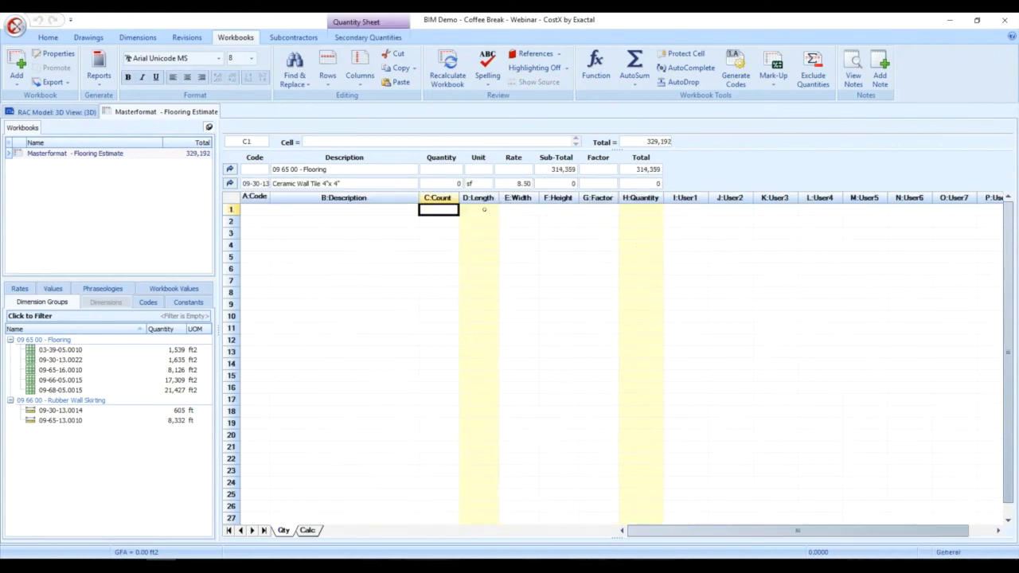
{"action": "left_click", "coordinate": [484, 208]}
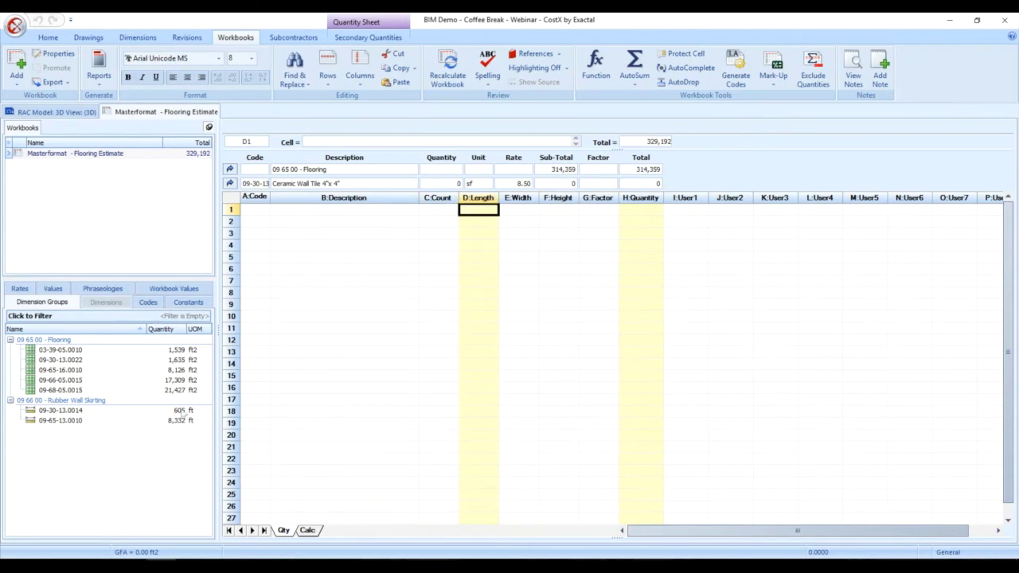
{"action": "left_click_drag", "start_coordinate": [182, 410], "coordinate": [484, 208]}
{"action": "key", "text": "Return"}
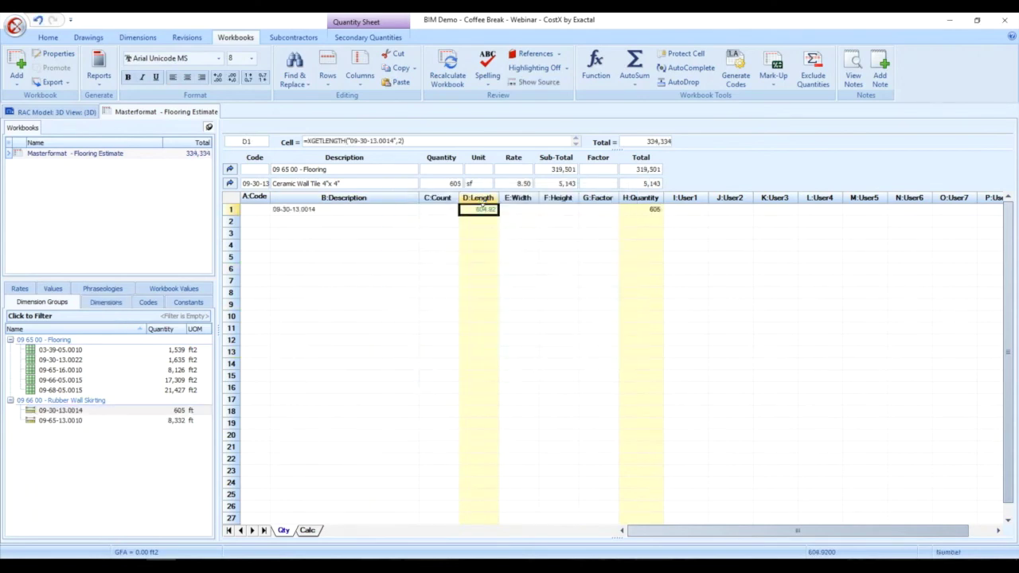
{"action": "left_click", "coordinate": [567, 209]}
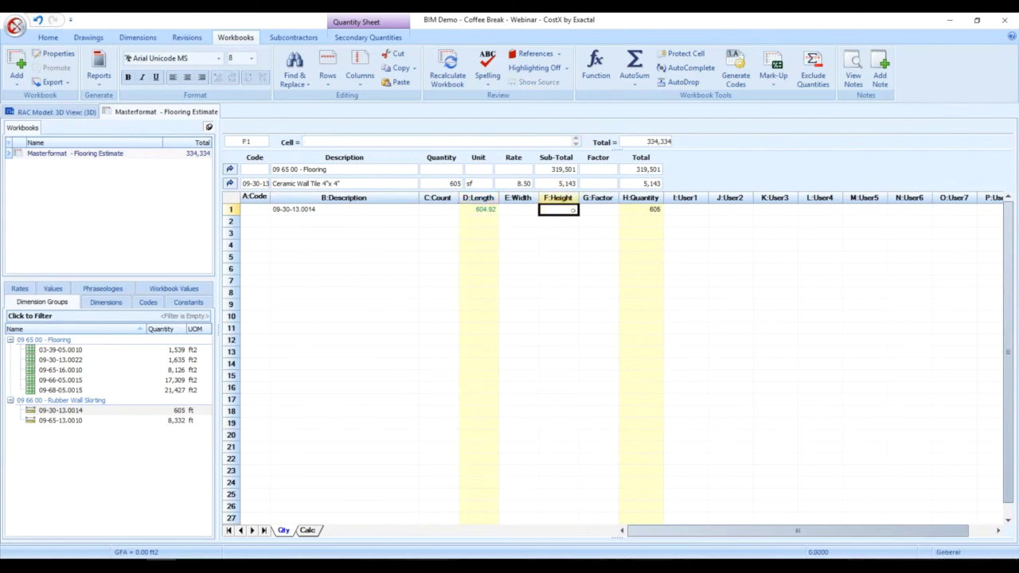
{"action": "type", "text": "5"}
{"action": "key", "text": "Return"}
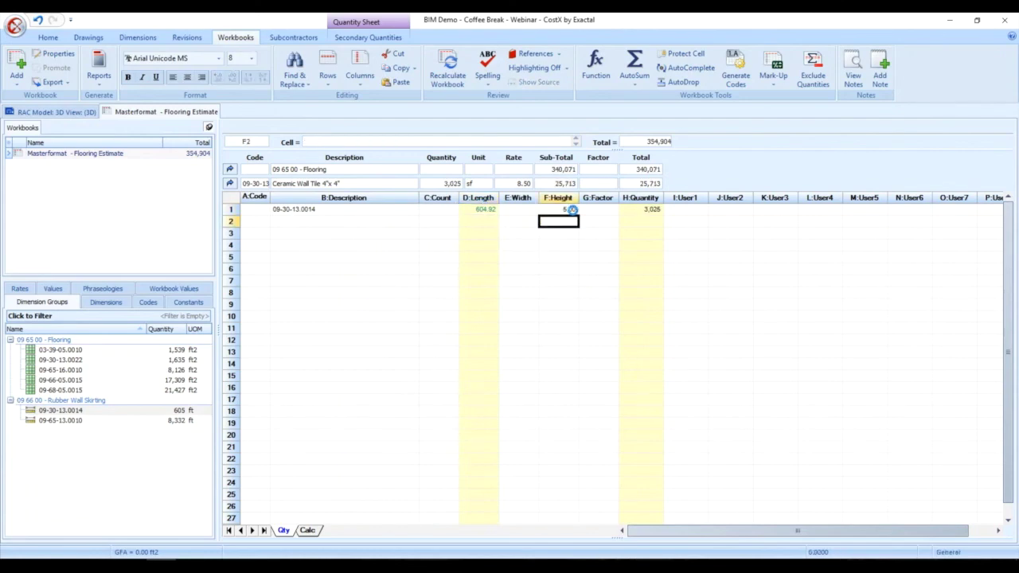
{"action": "key", "text": "Escape"}
Step: Generate and preview the 'Demo - Masterformat Report 2 - 3/29/2017' report
{"action": "left_click", "coordinate": [99, 75]}
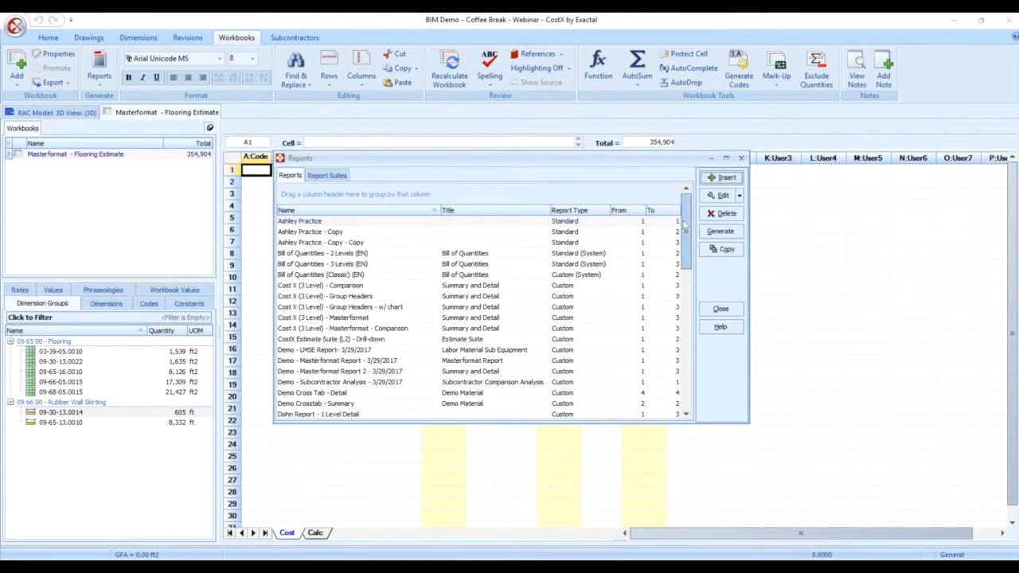
{"action": "scroll", "coordinate": [689, 293], "scroll_direction": "down", "scroll_amount": 10}
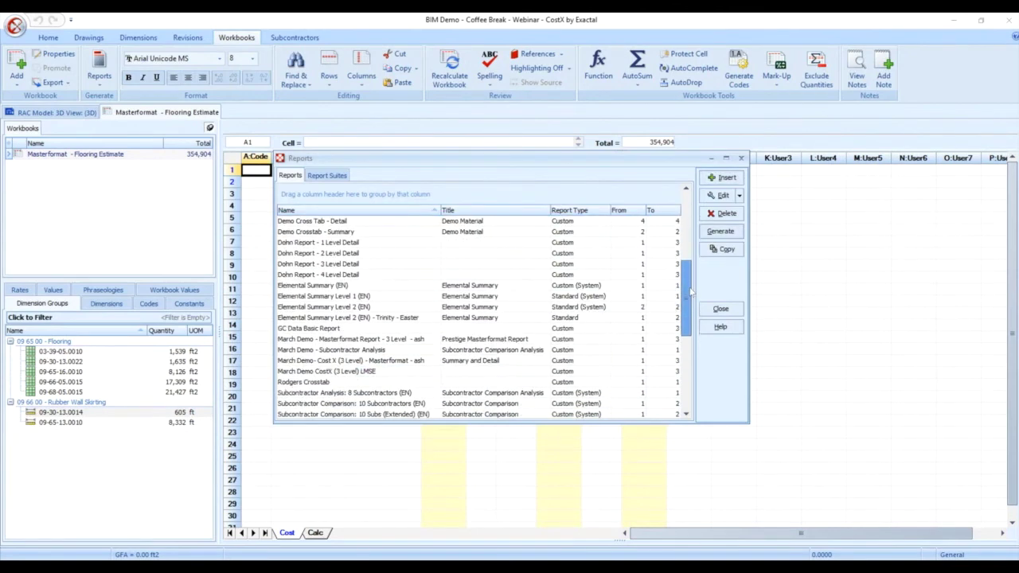
{"action": "scroll", "coordinate": [691, 294], "scroll_direction": "down", "scroll_amount": 1}
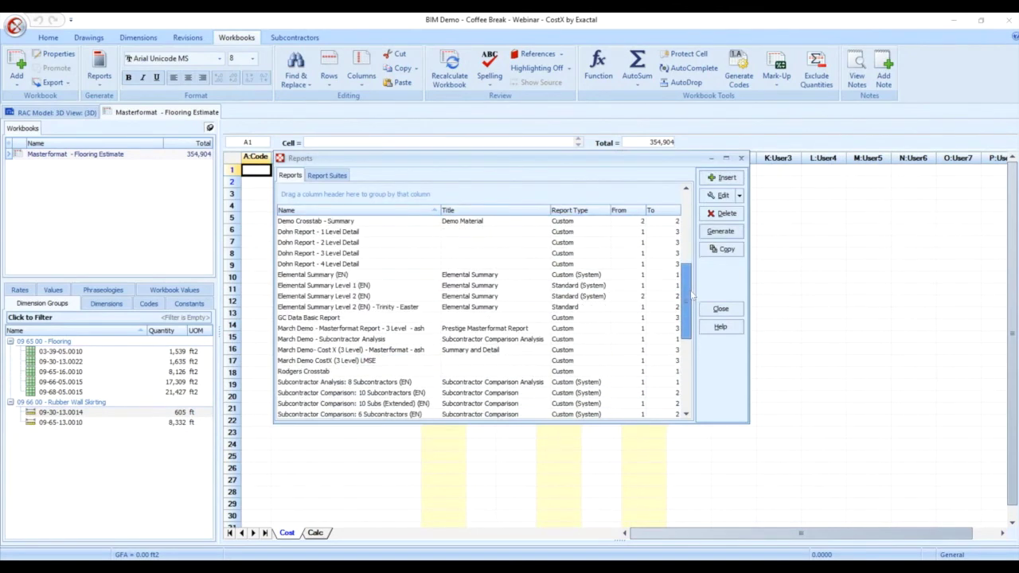
{"action": "scroll", "coordinate": [691, 295], "scroll_direction": "up", "scroll_amount": 3}
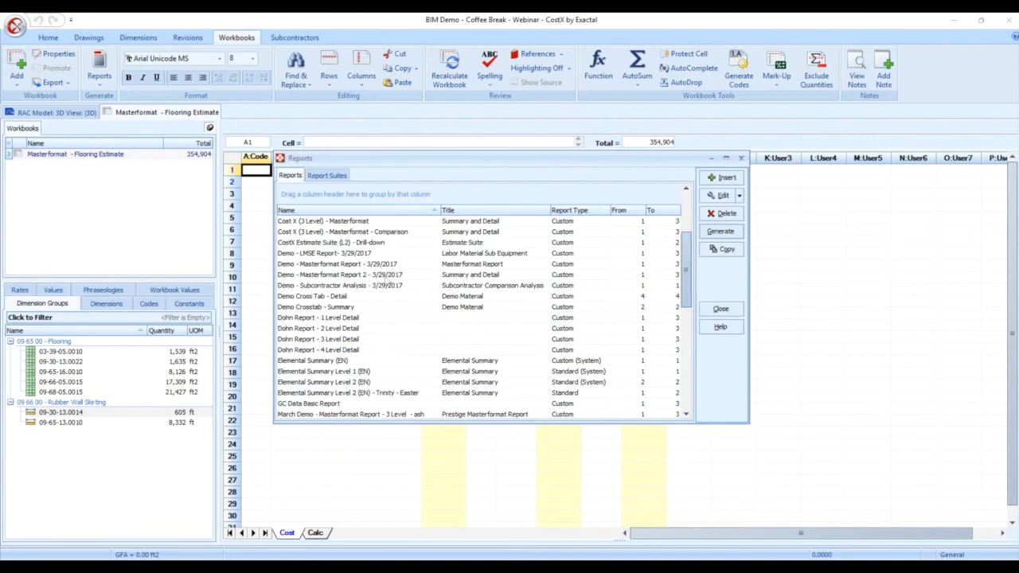
{"action": "left_click", "coordinate": [388, 277]}
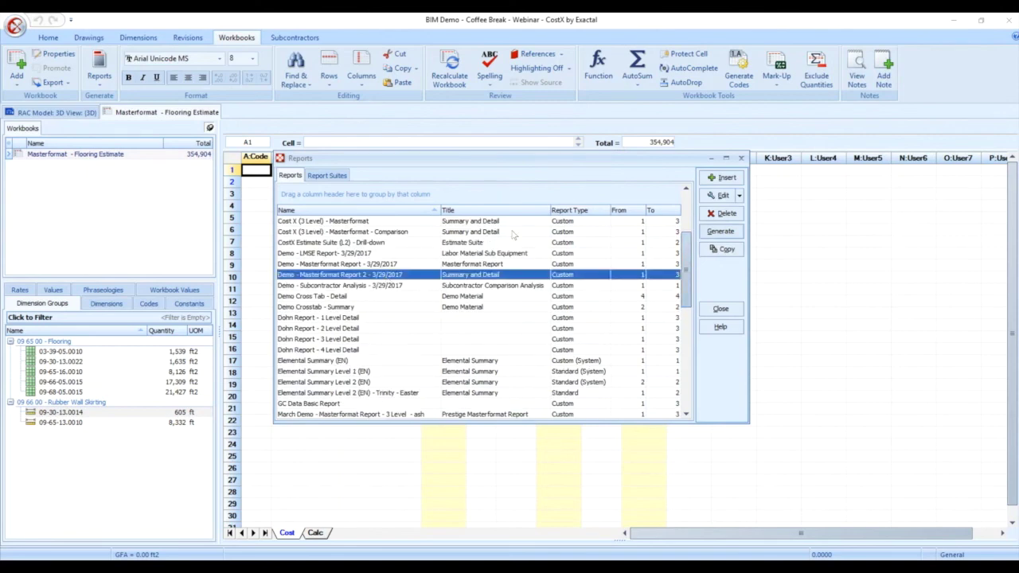
{"action": "left_click", "coordinate": [719, 232]}
{"action": "left_click", "coordinate": [617, 176]}
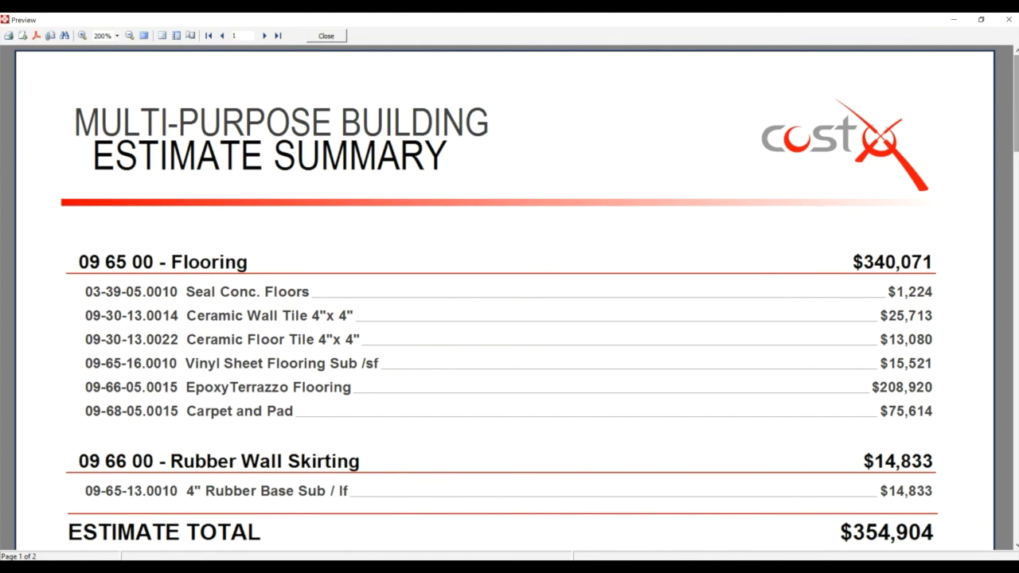
Step: Scroll the Estimate Summary preview to review line items and the $354,904 total
{"action": "scroll", "coordinate": [509, 297], "scroll_direction": "down", "scroll_amount": 1}
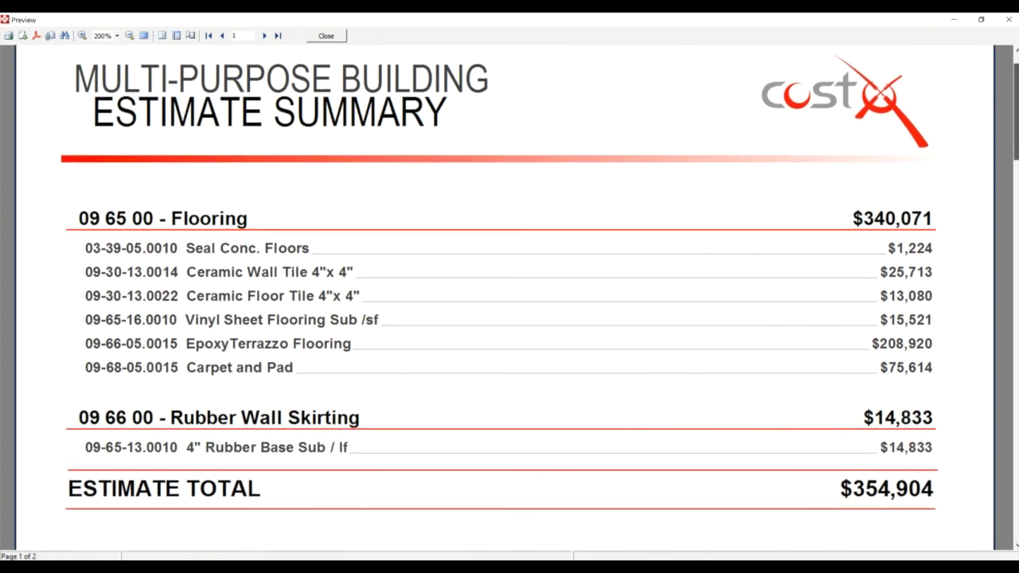